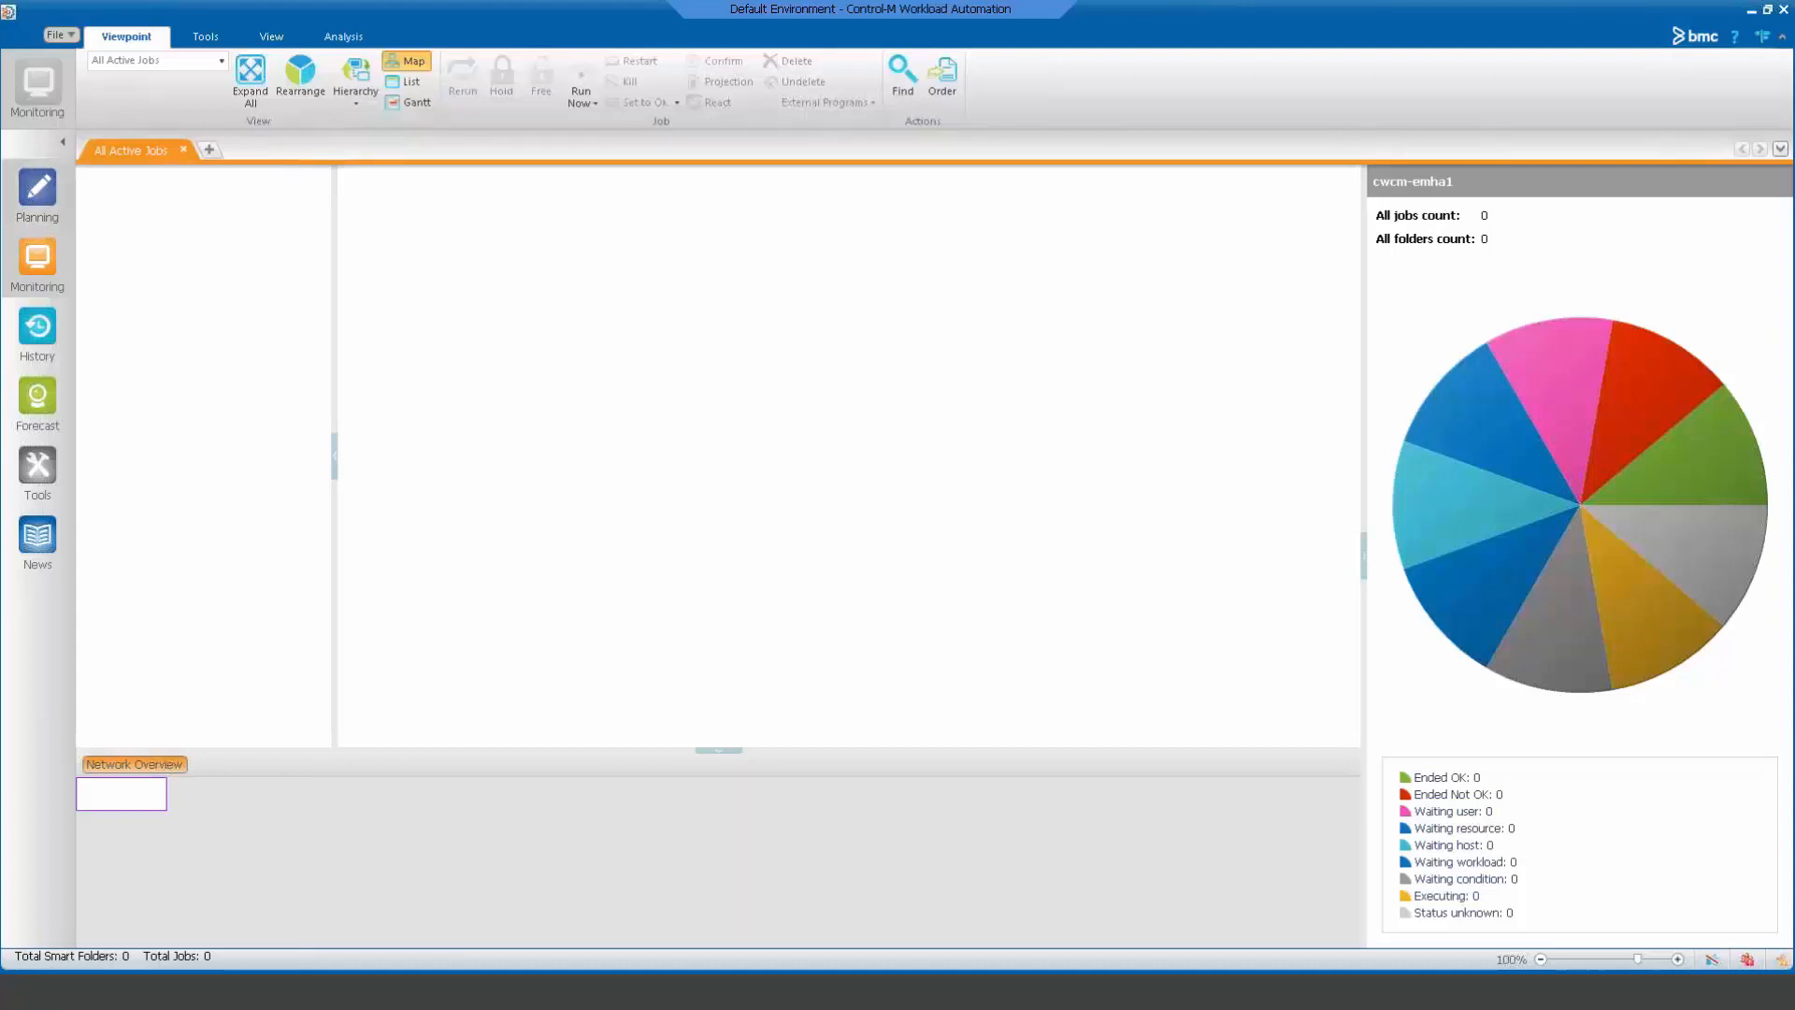
# In the planning workspace, review the job properties of PROCESS_INPUT in the FULFILLMENT_POST_SALES_OPS folder, including its command and variables.
pyautogui.click(37, 189)
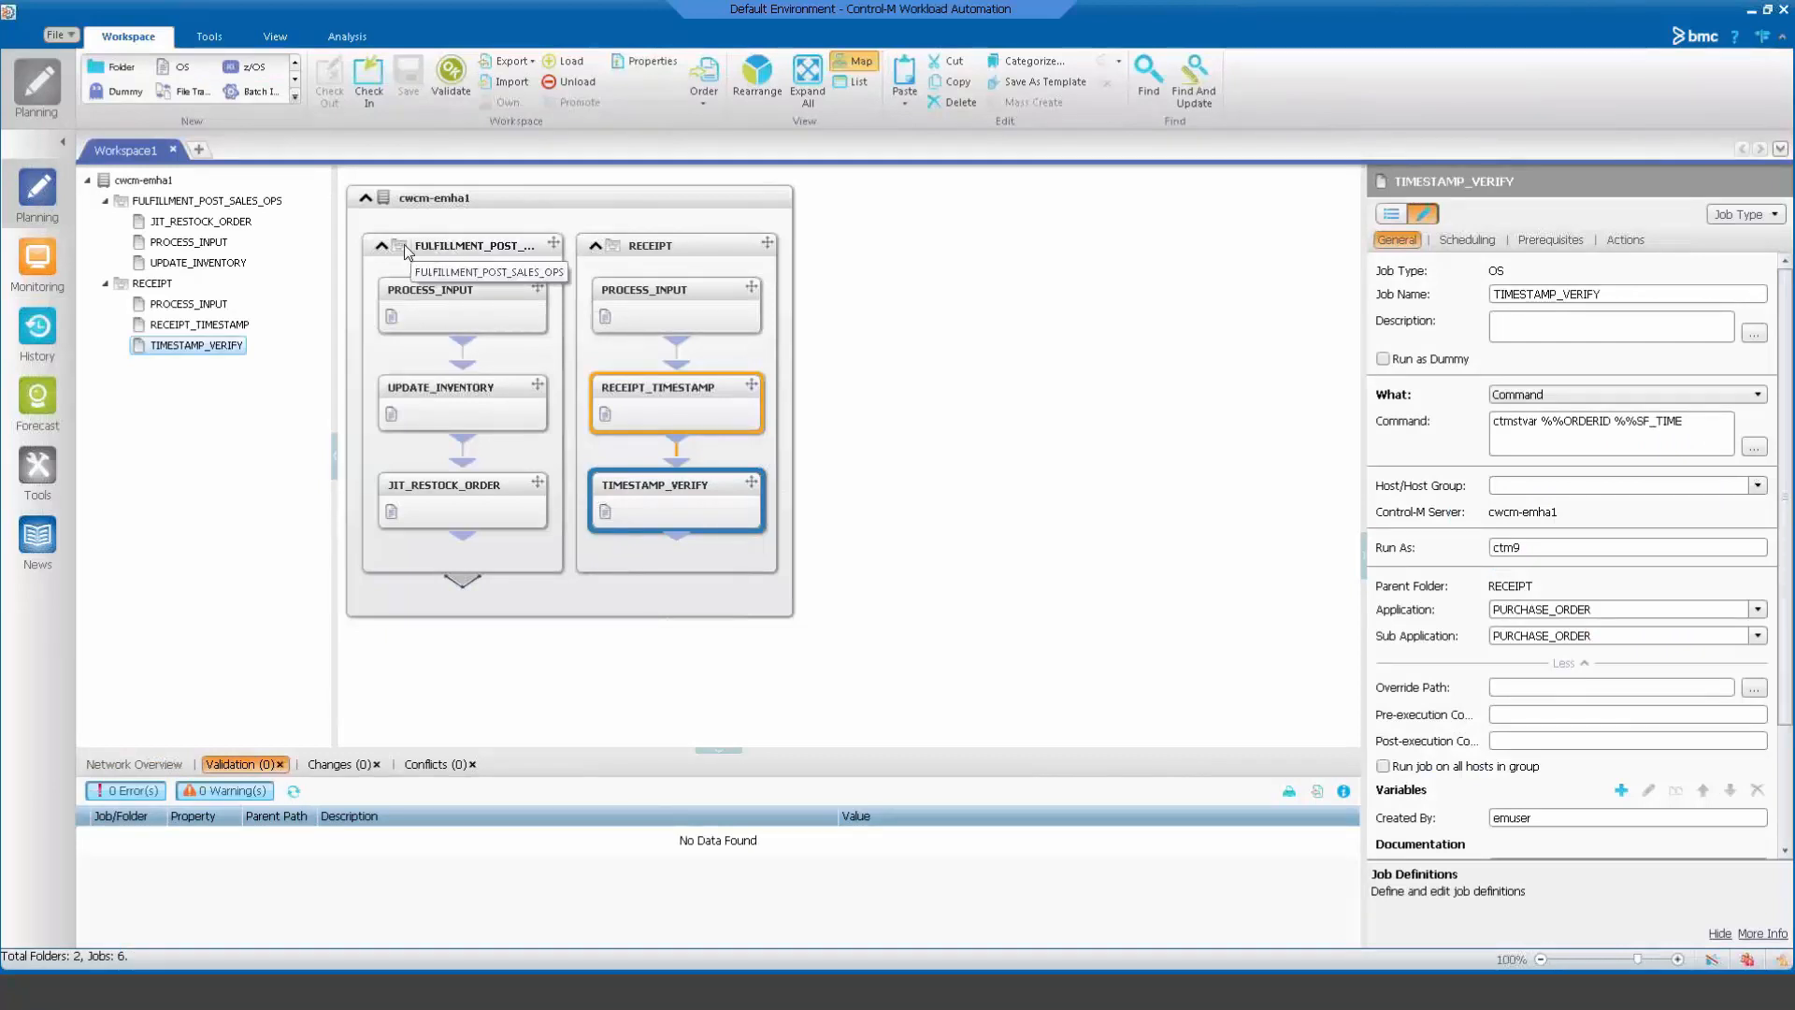
pyautogui.click(484, 306)
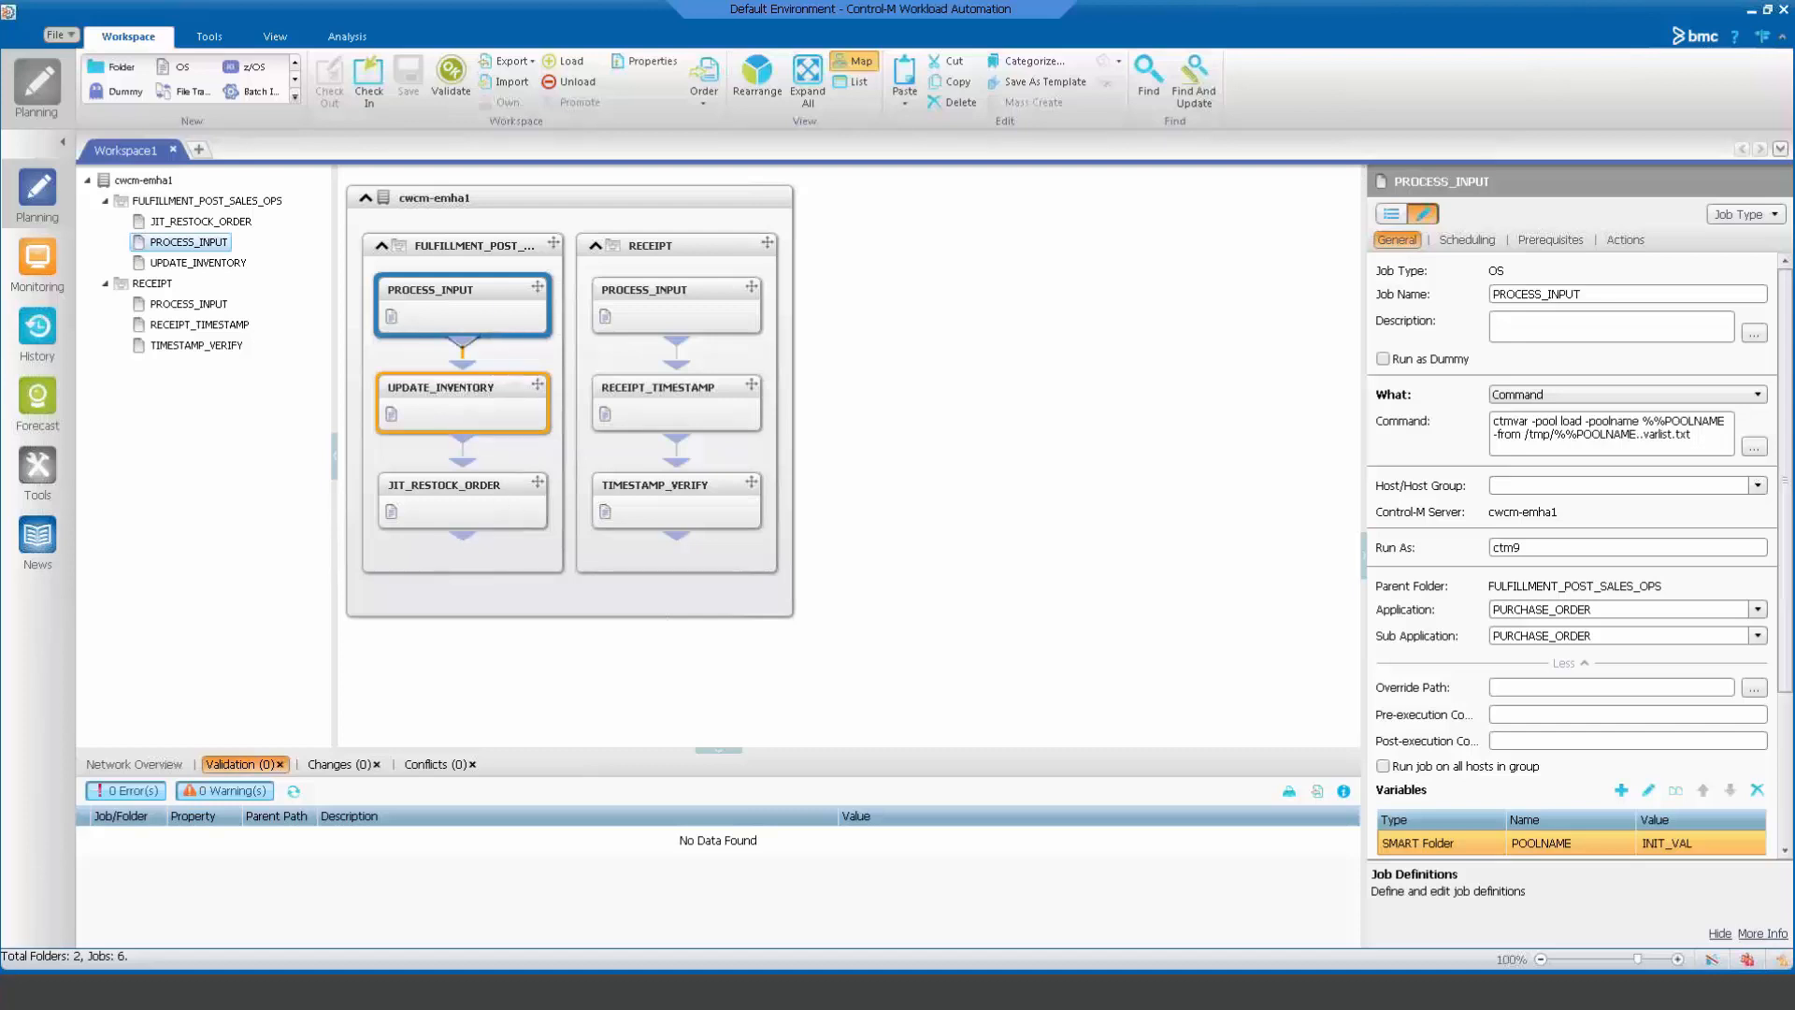
pyautogui.rightClick(502, 306)
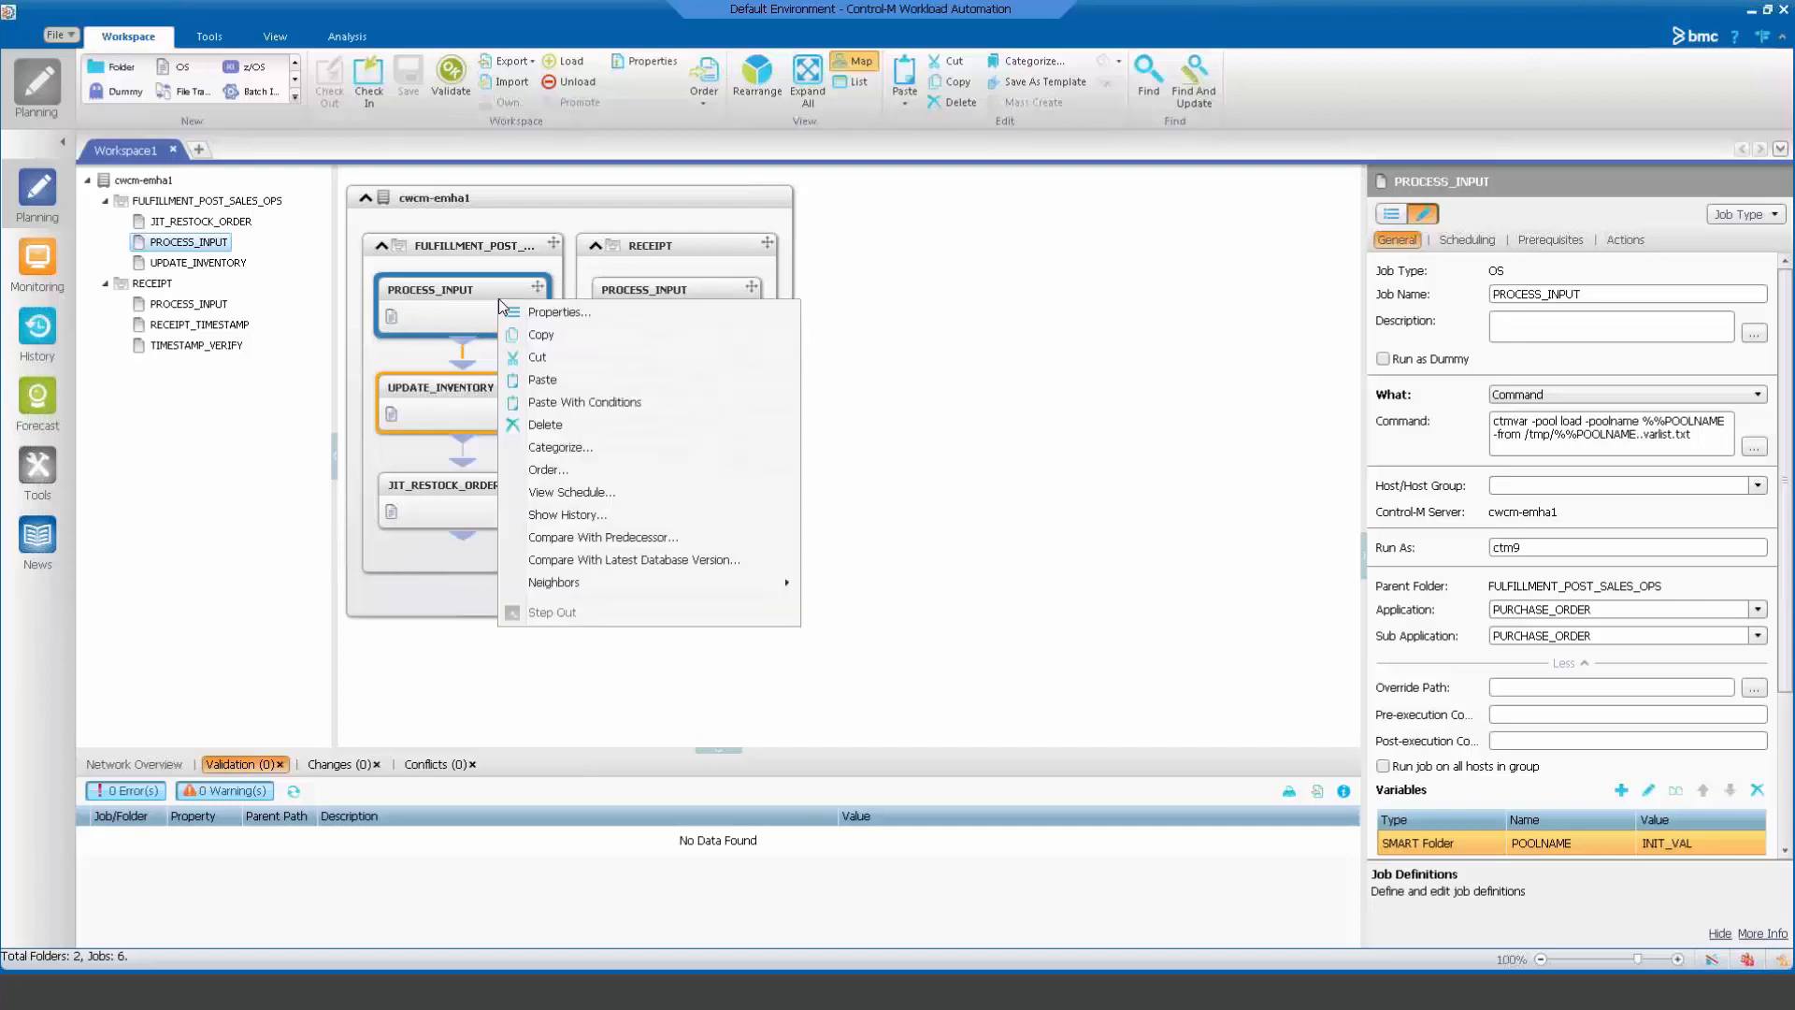
pyautogui.click(528, 312)
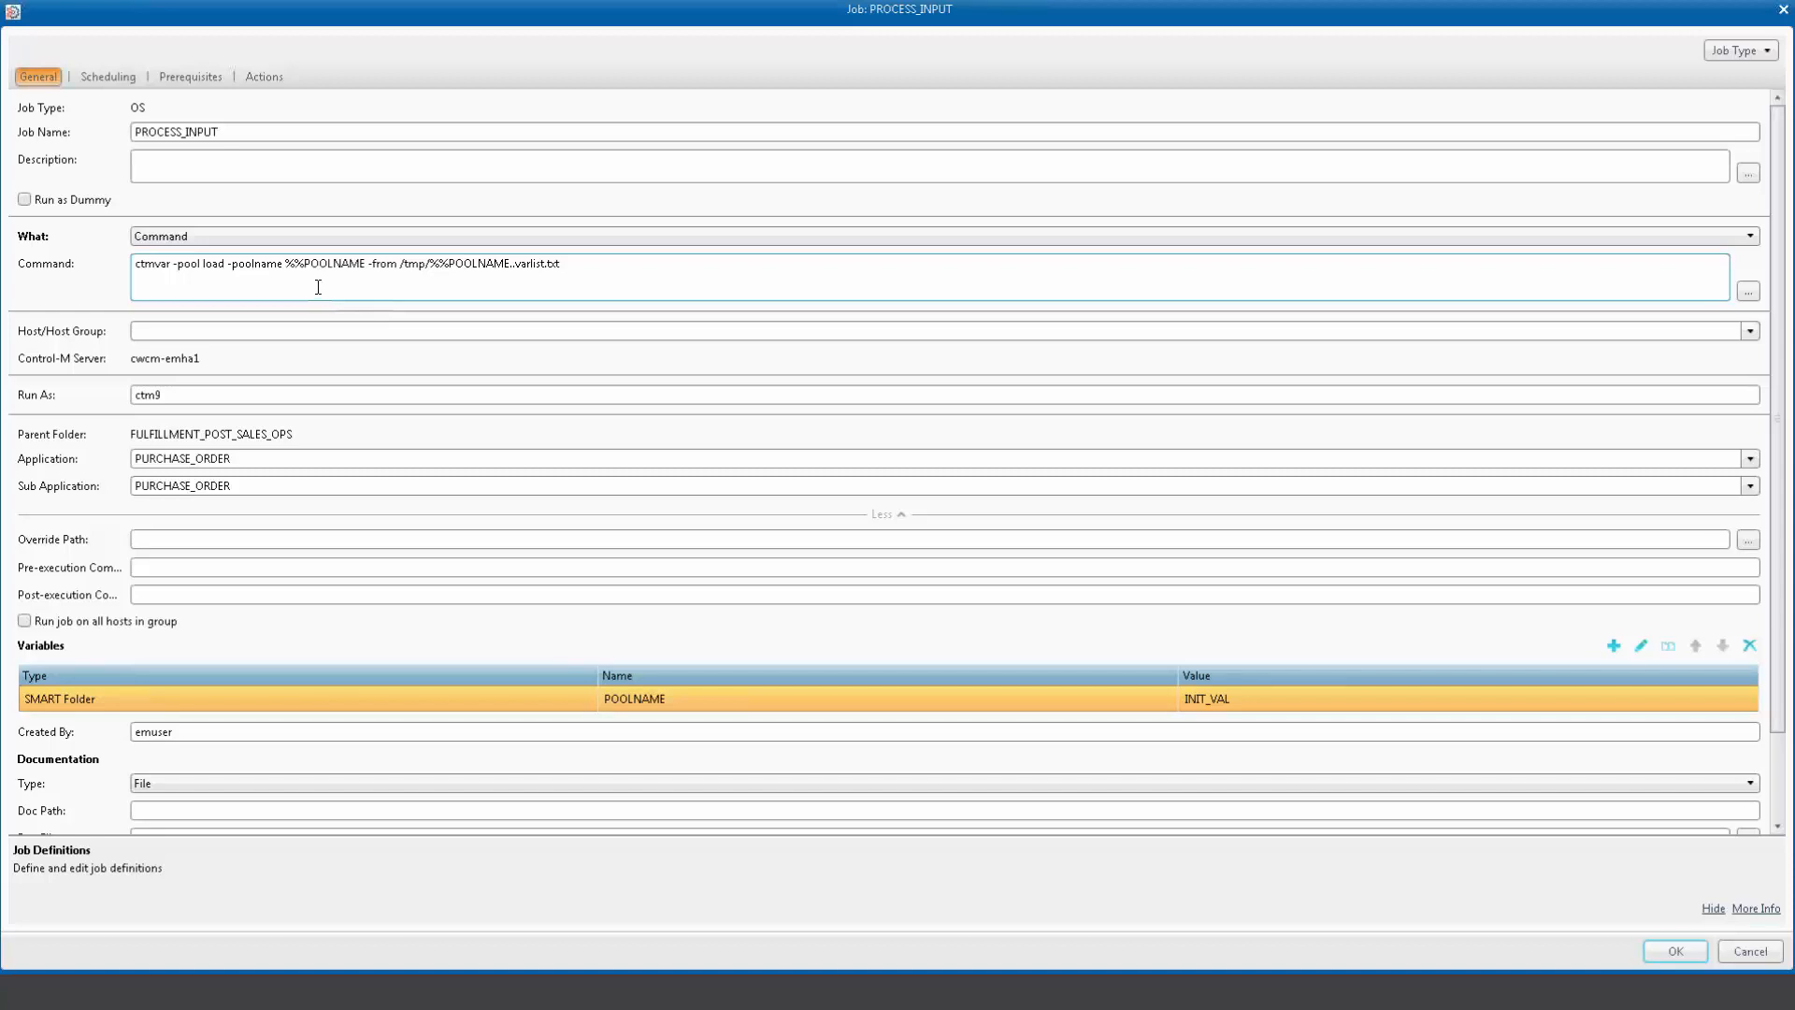
pyautogui.click(1676, 950)
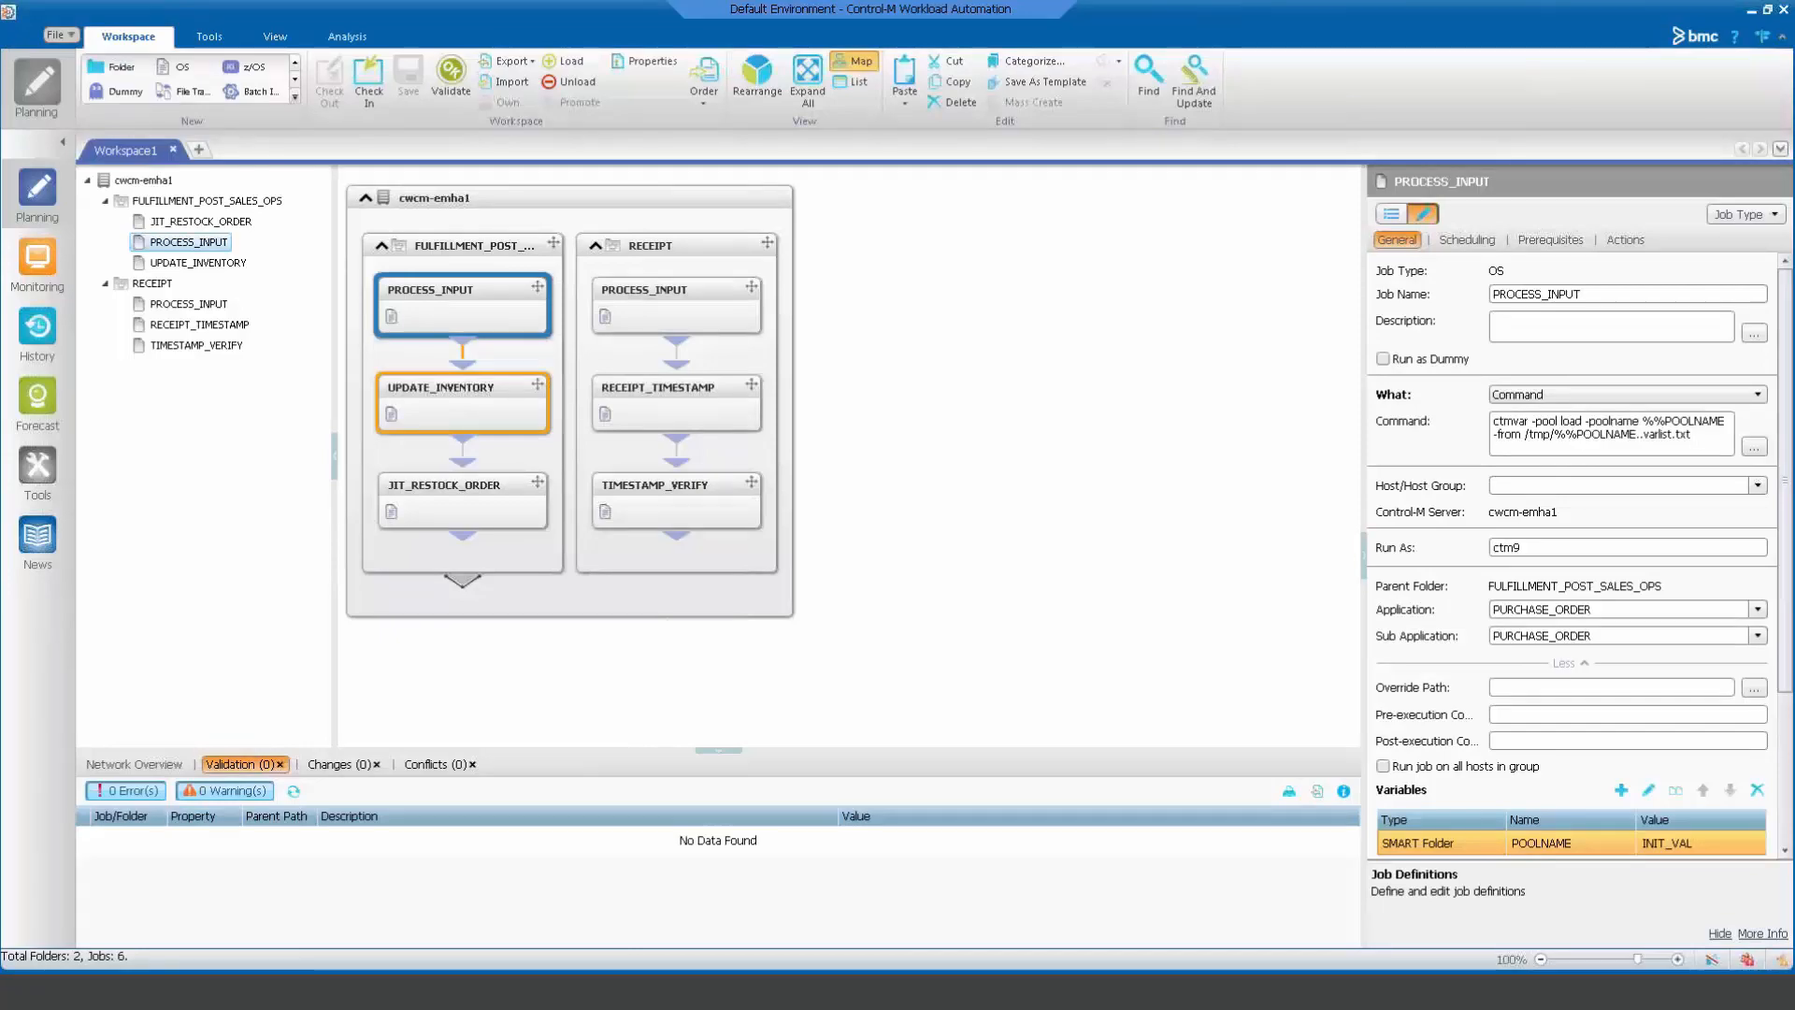
# Switch to Control-M Self Service and order the FULFILLMENT DEMO service as an independent flow, using the first suggested customer reference ID.
pyautogui.hotkey('alt', 'Tab')
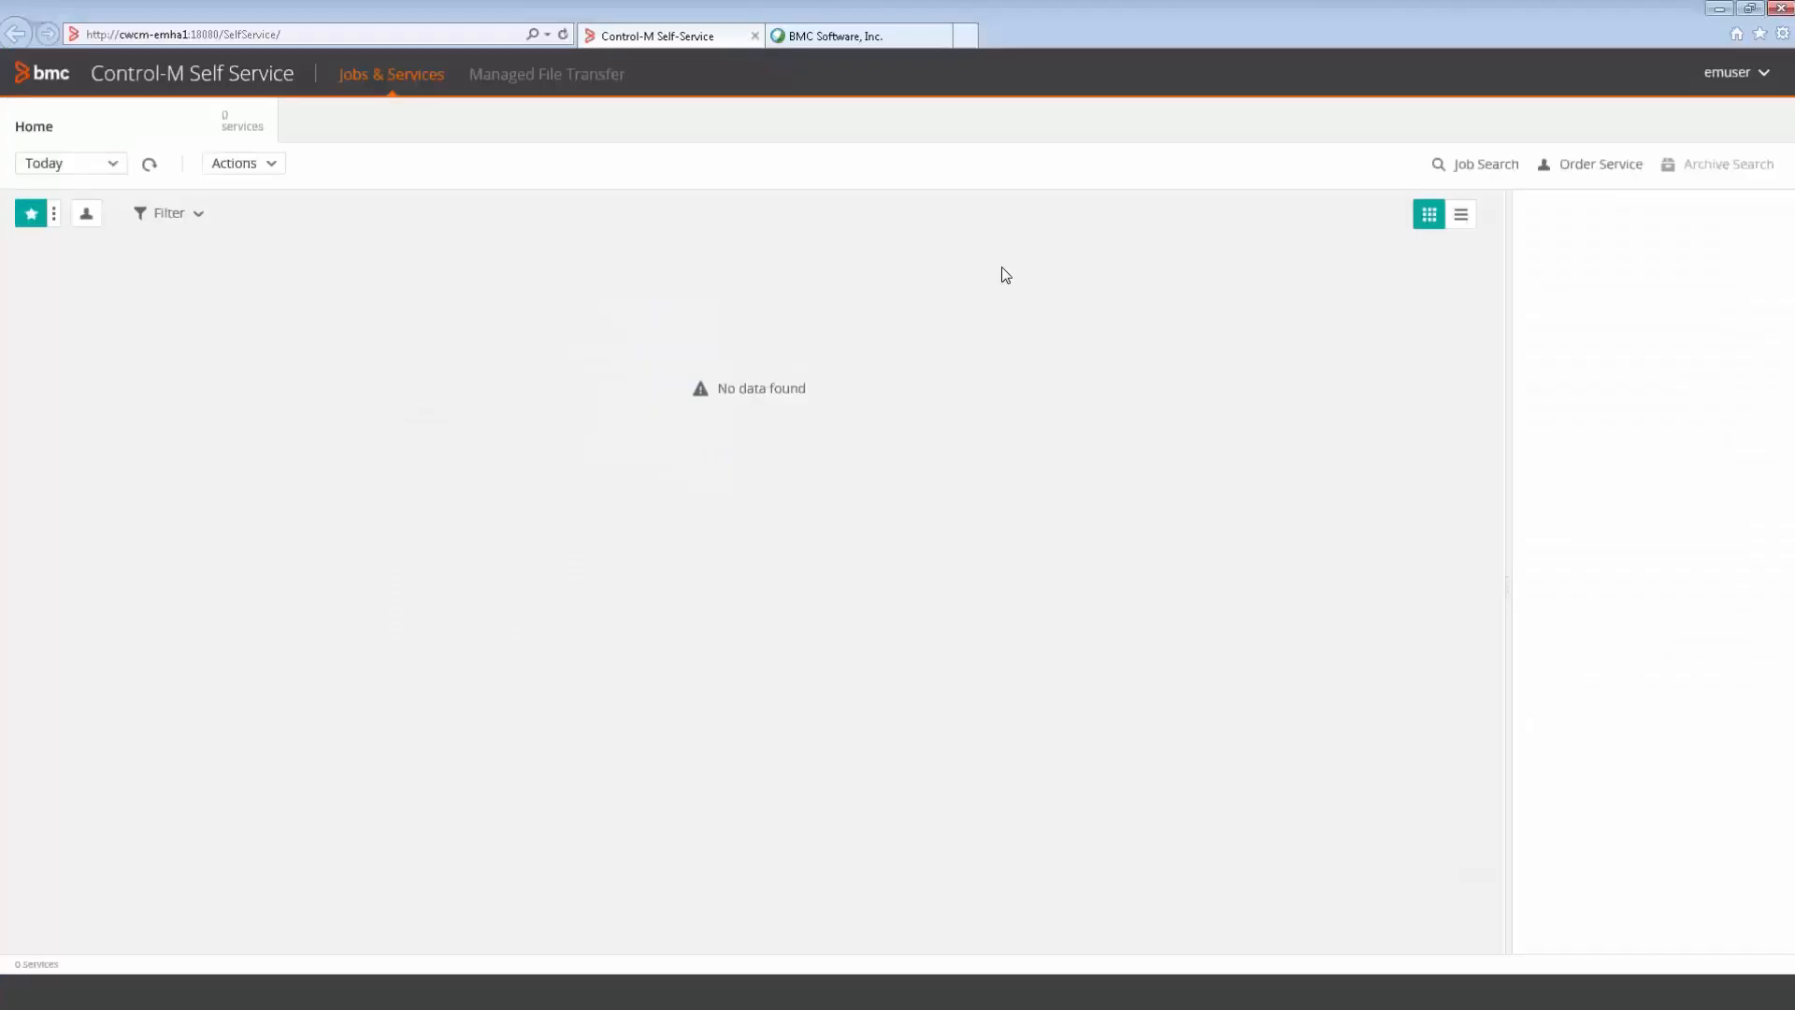
pyautogui.click(1614, 173)
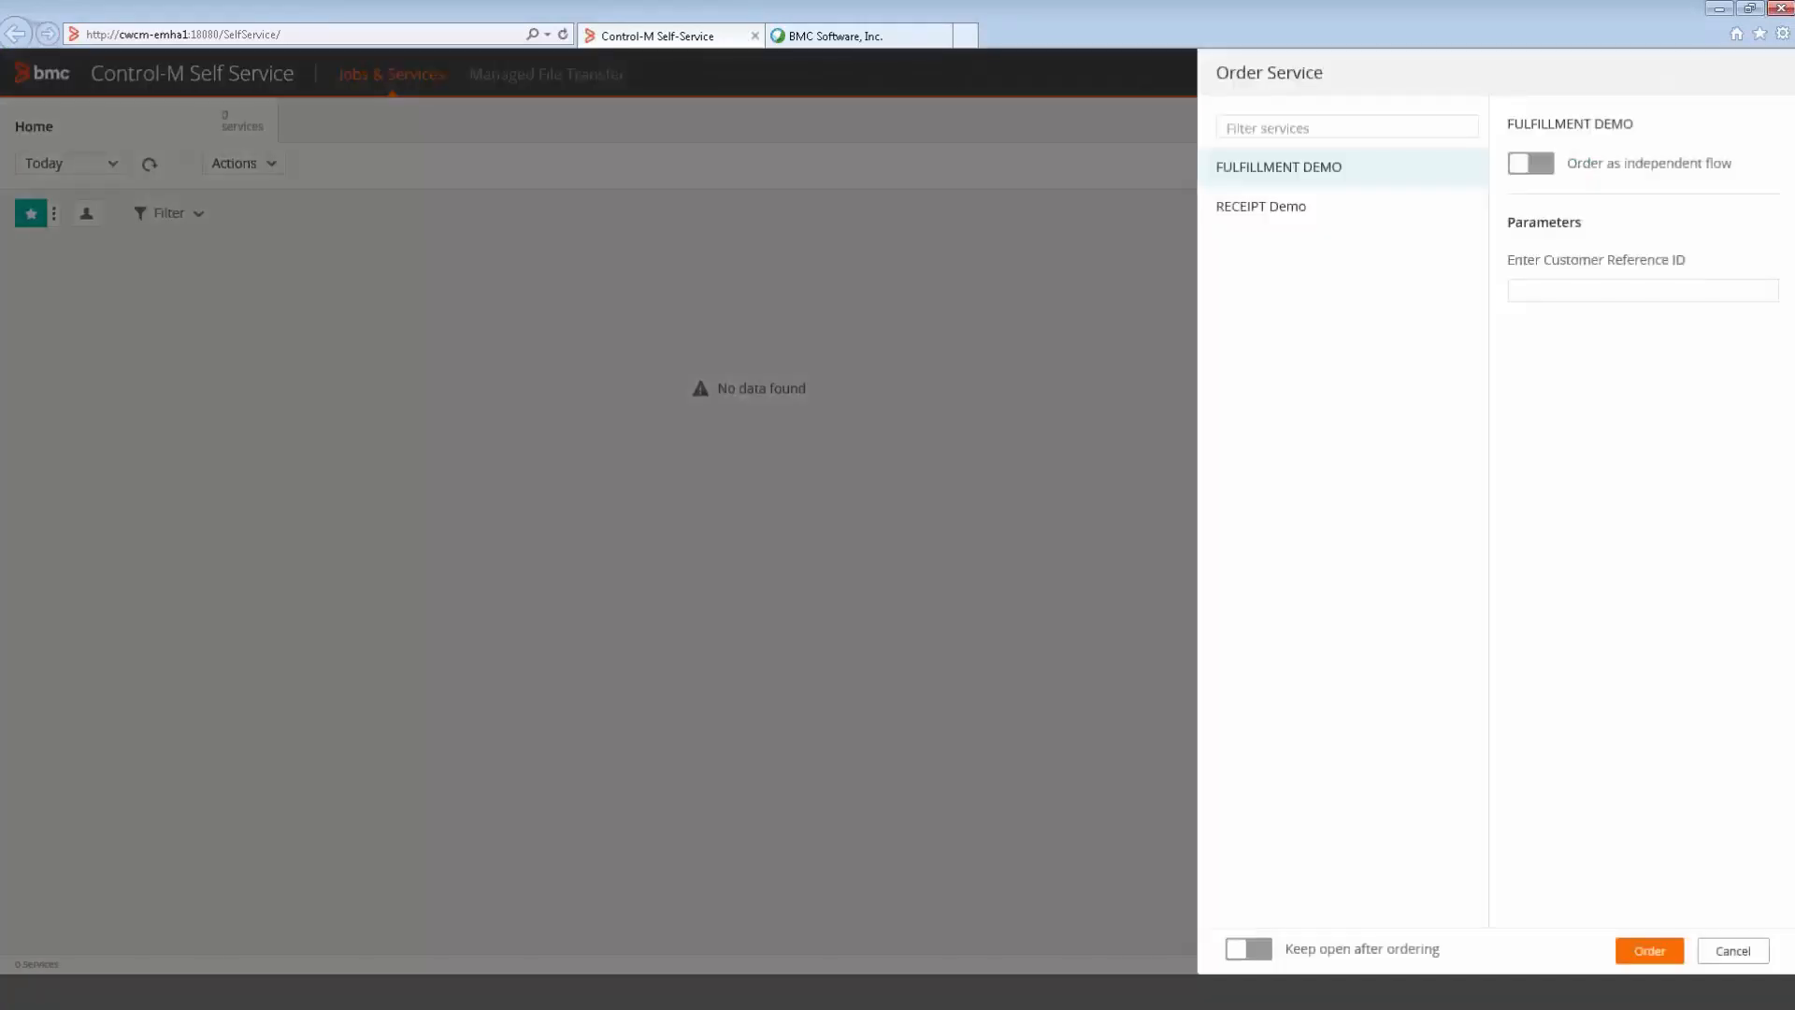
pyautogui.click(1544, 169)
pyautogui.click(1574, 288)
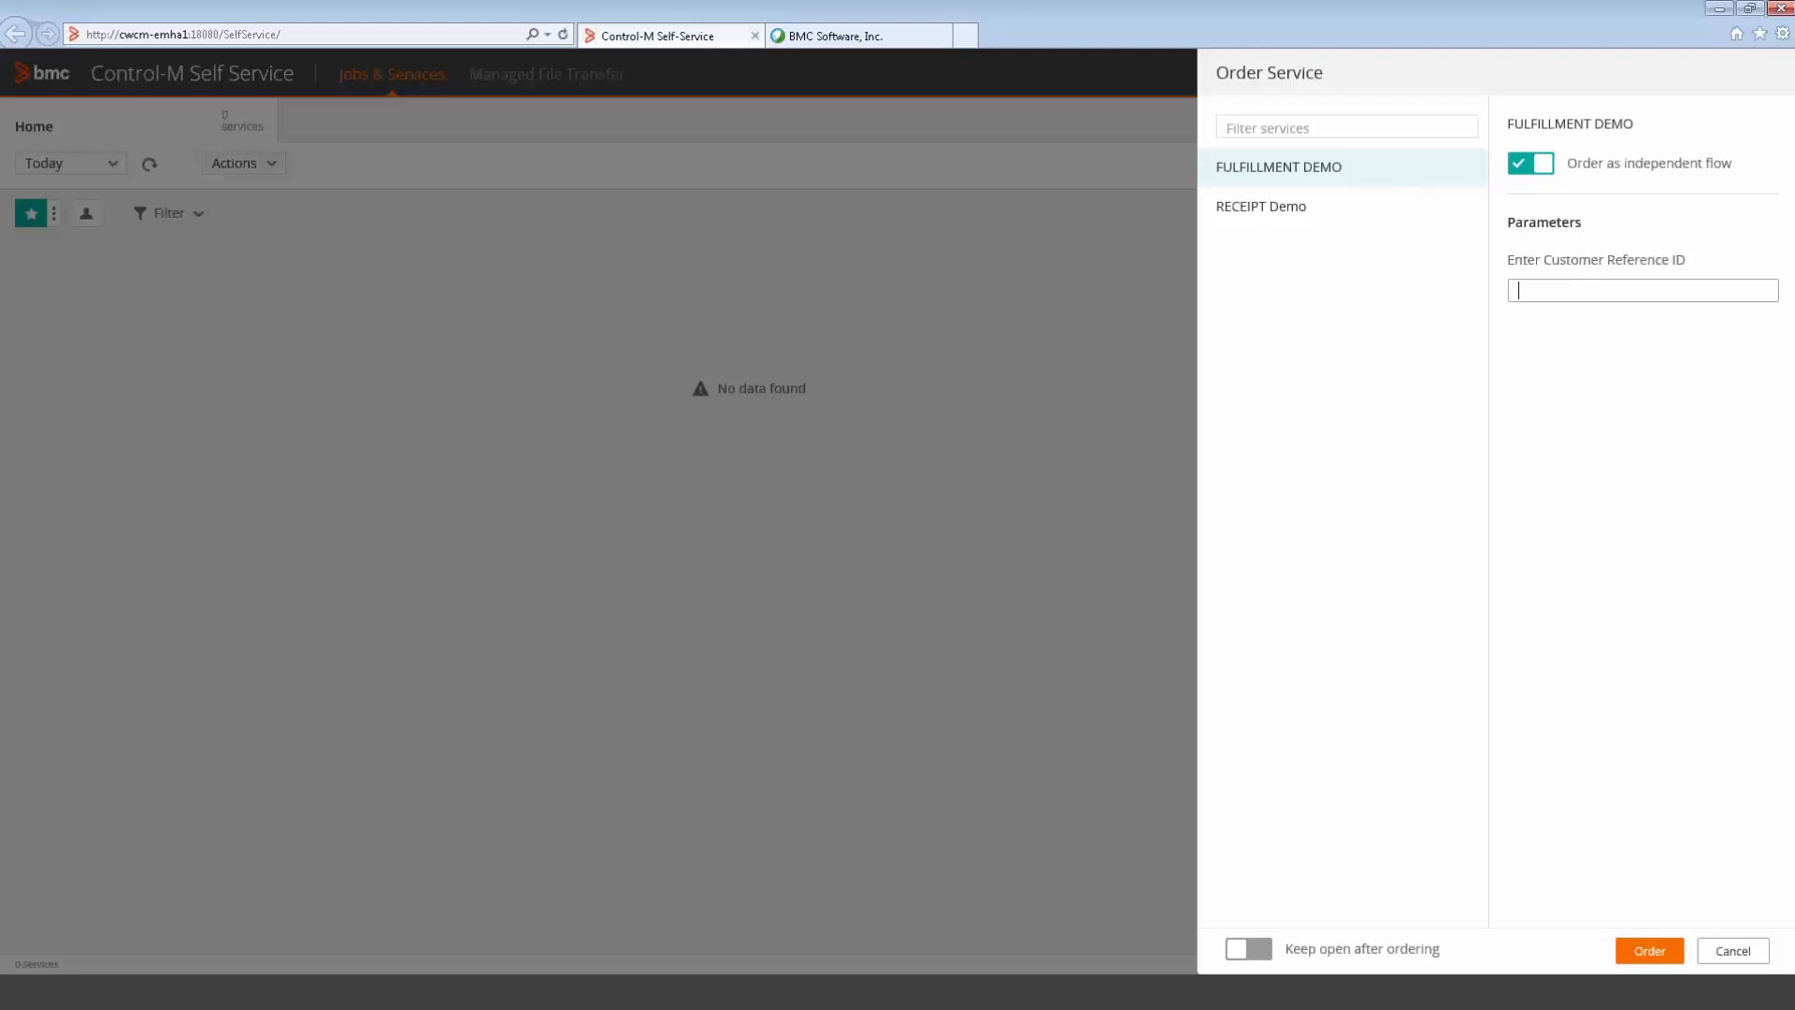
pyautogui.write('C')
pyautogui.press('Down')
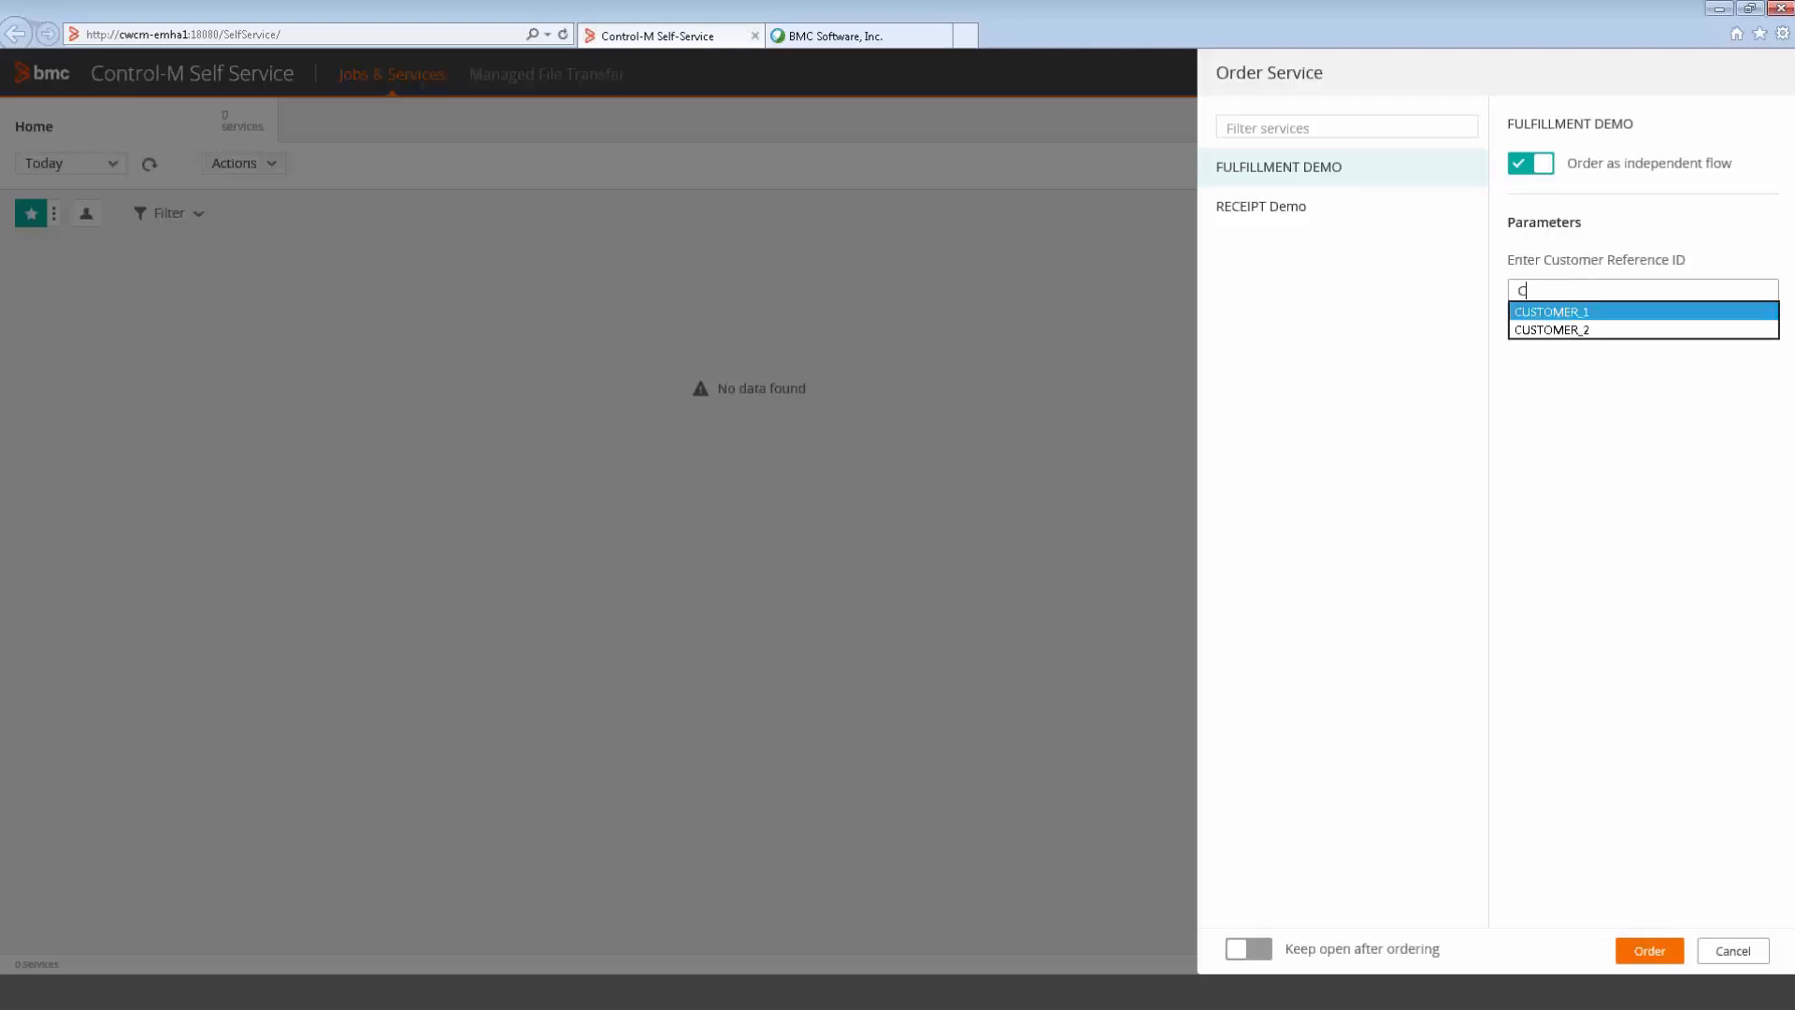
pyautogui.press('Return')
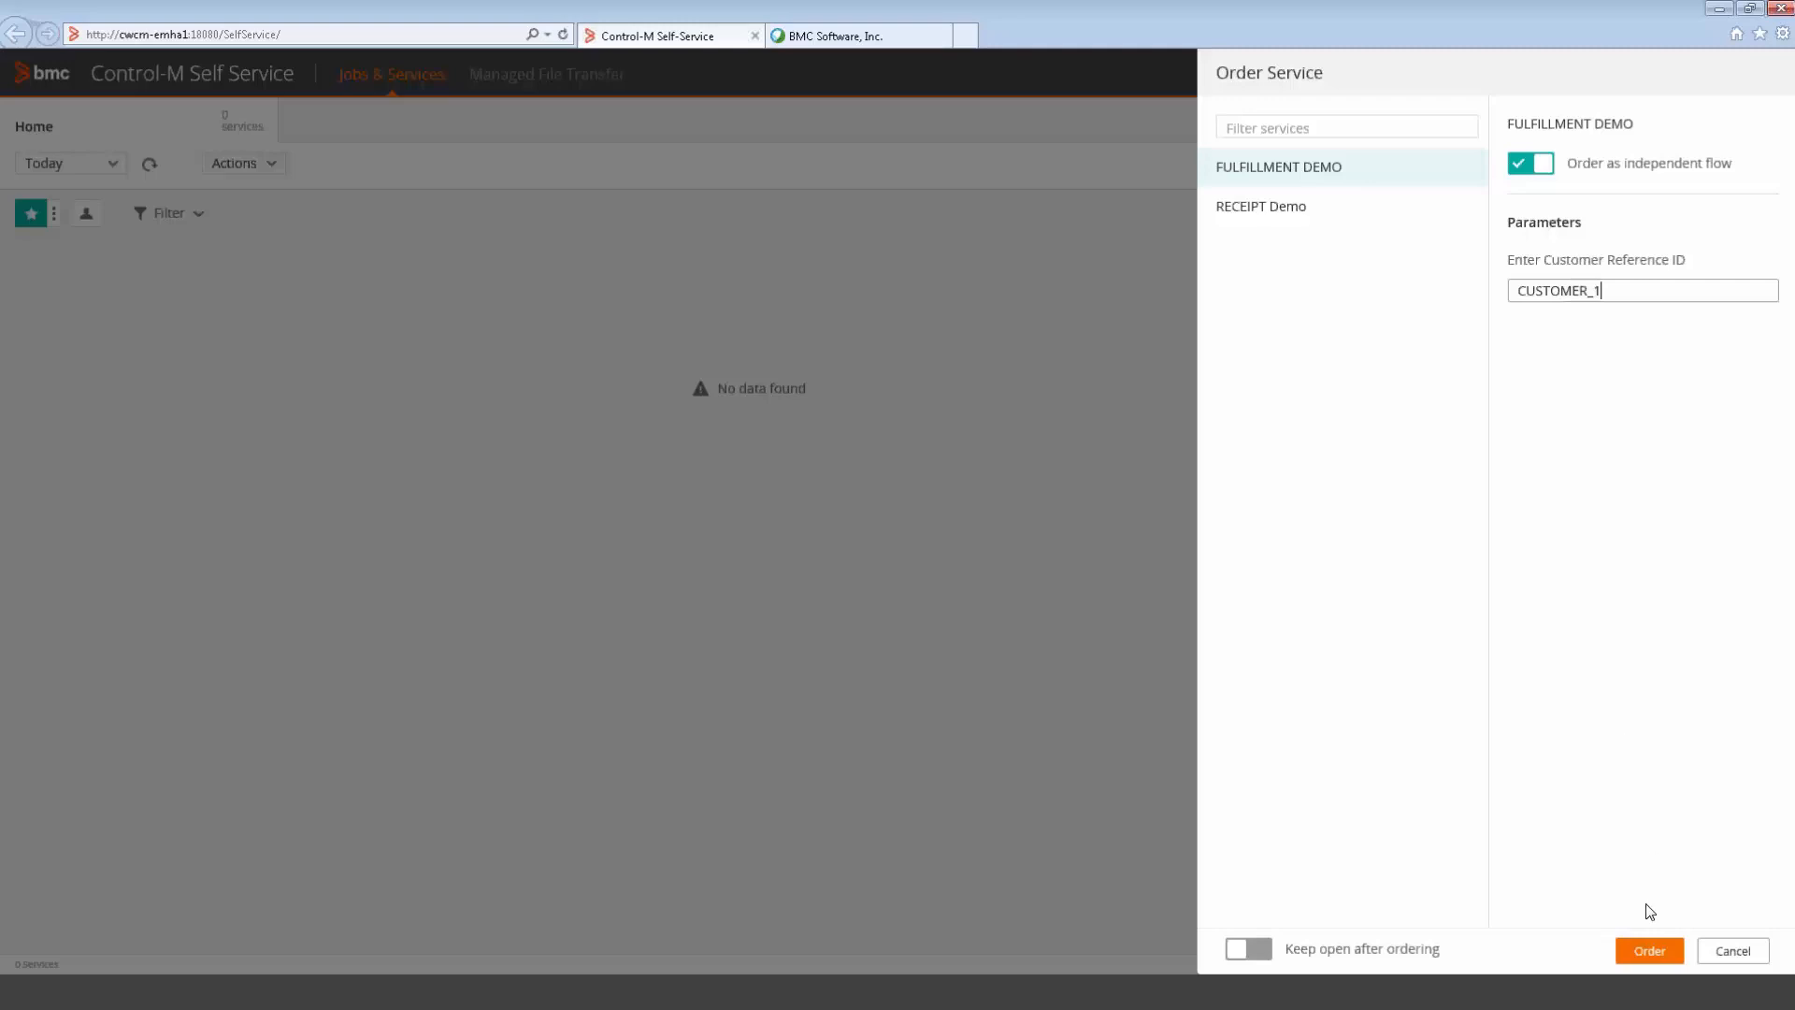
pyautogui.click(1645, 952)
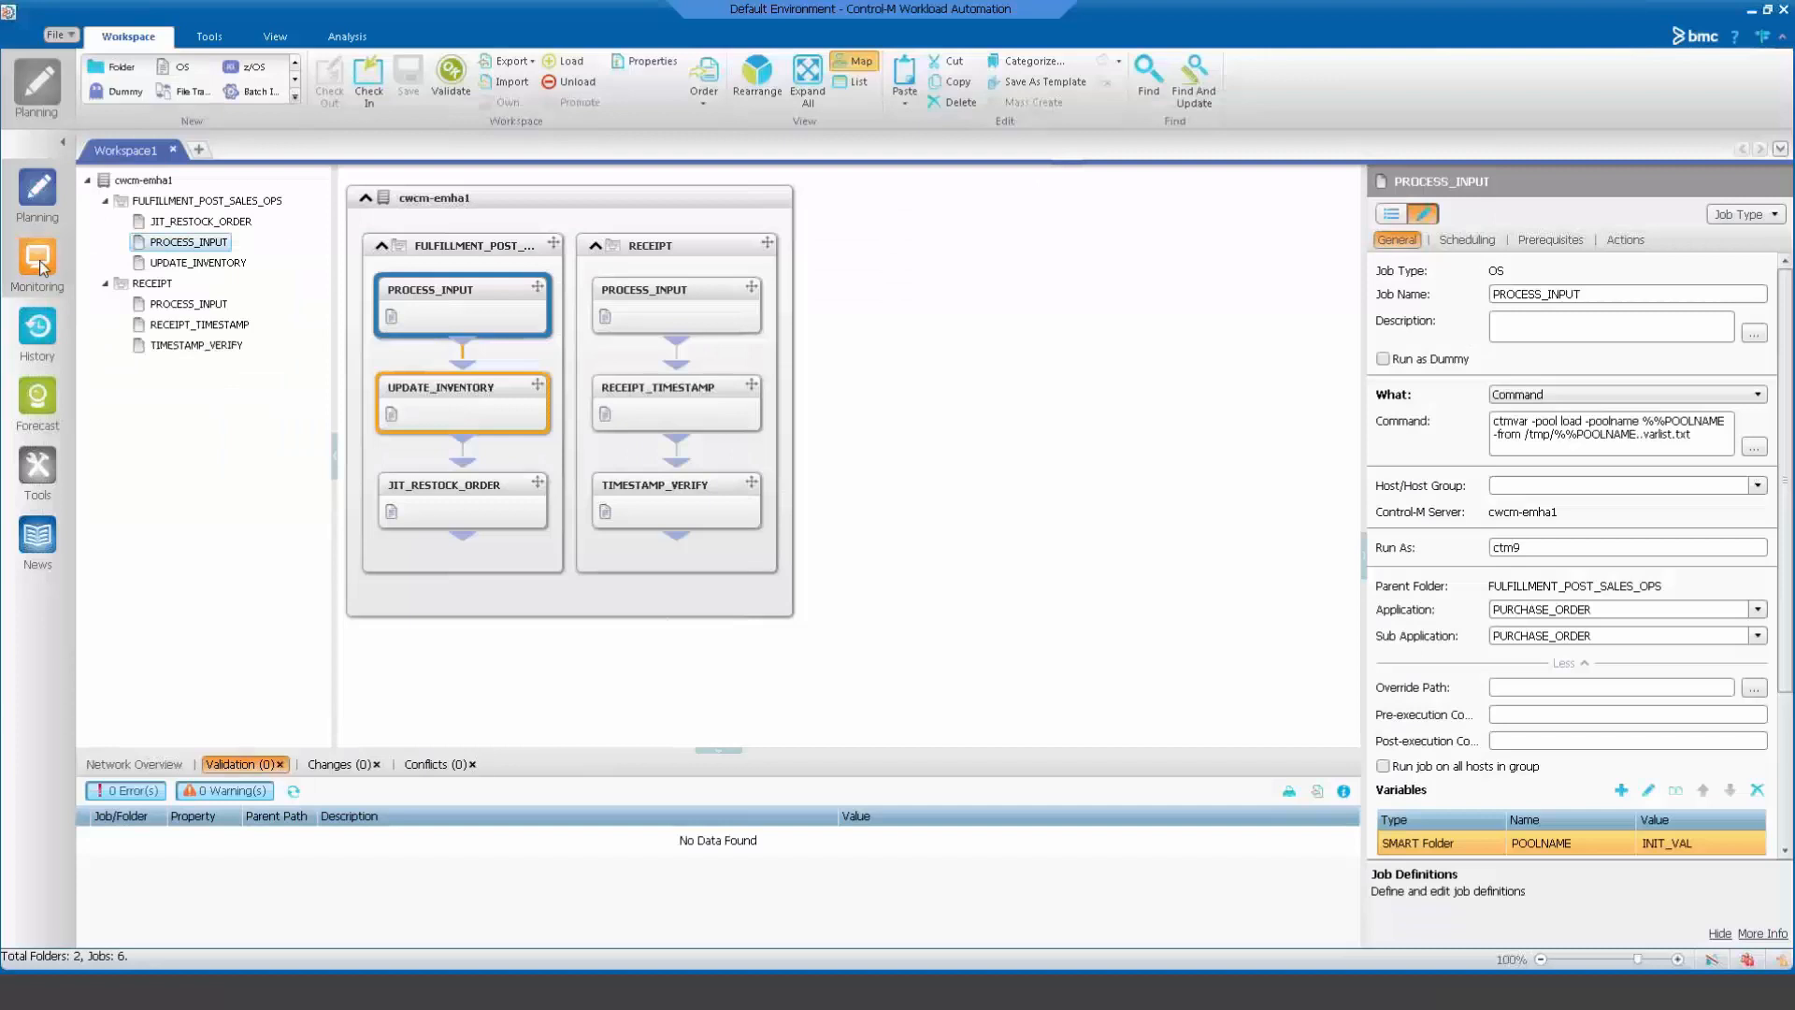
# Monitor all active jobs in Control-M Workload Automation with every folder expanded, and review the output of the PROCESS_INPUT job.
pyautogui.click(39, 268)
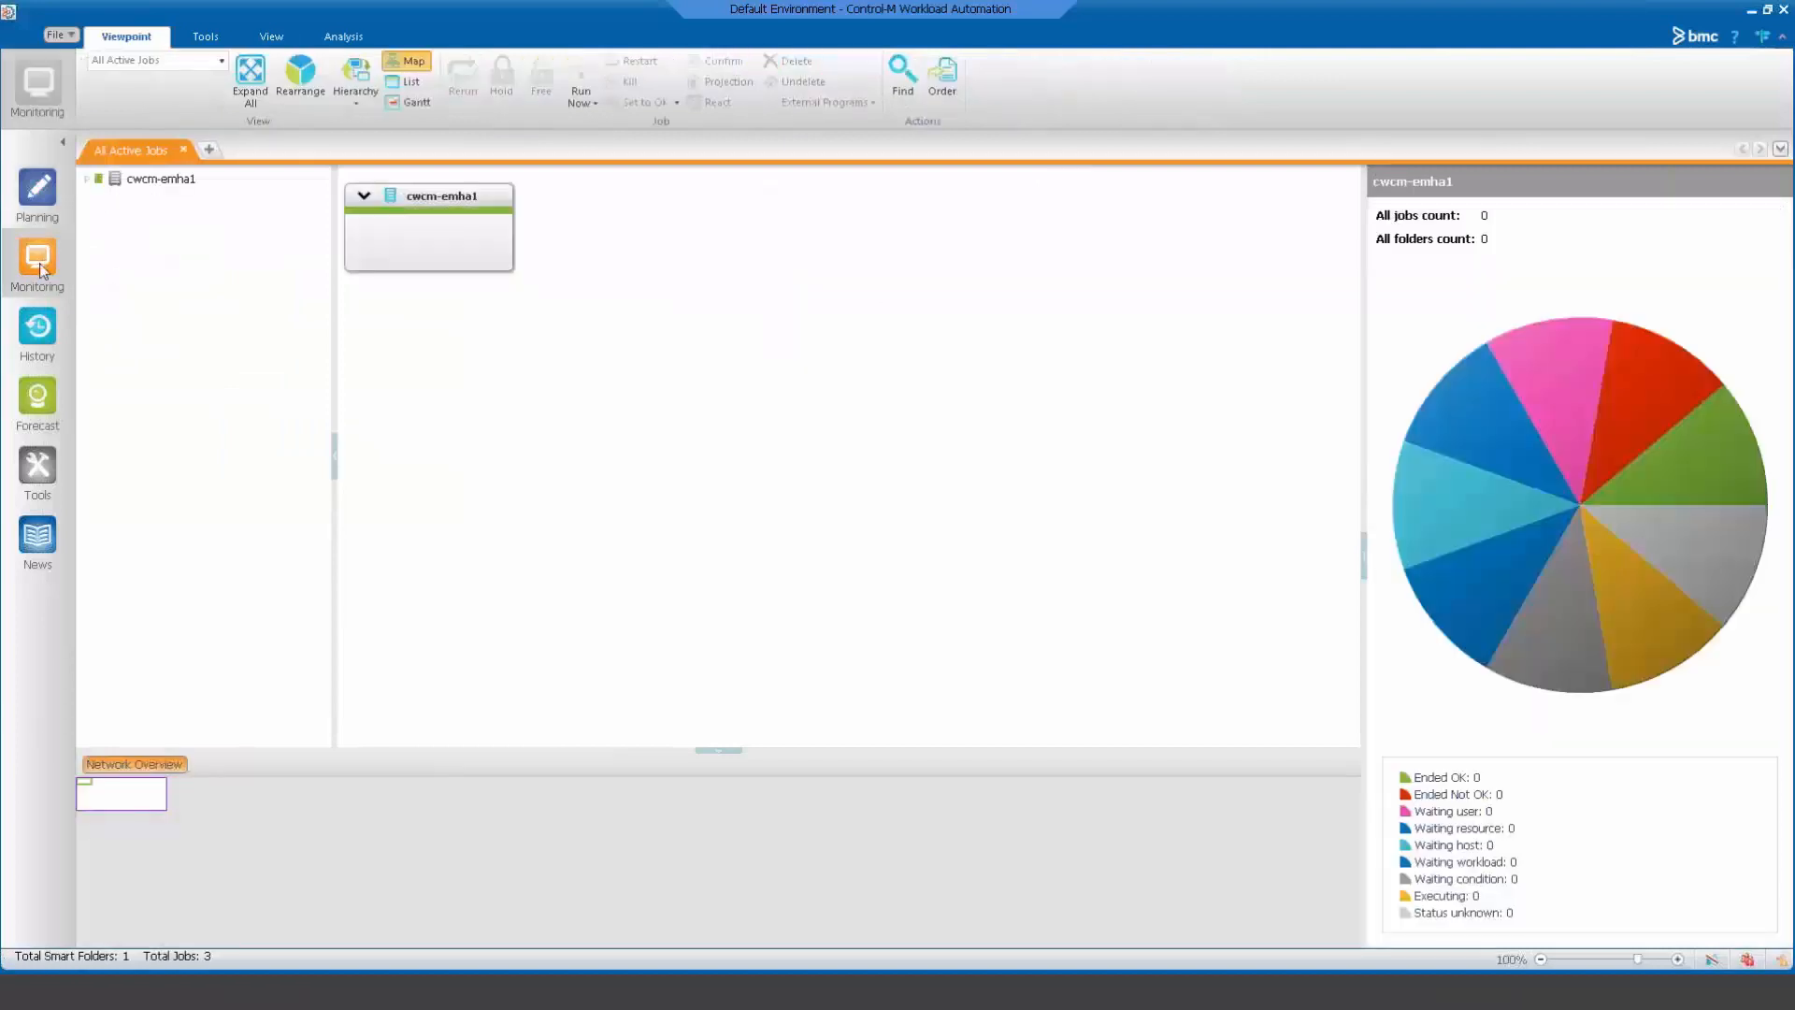
pyautogui.click(251, 73)
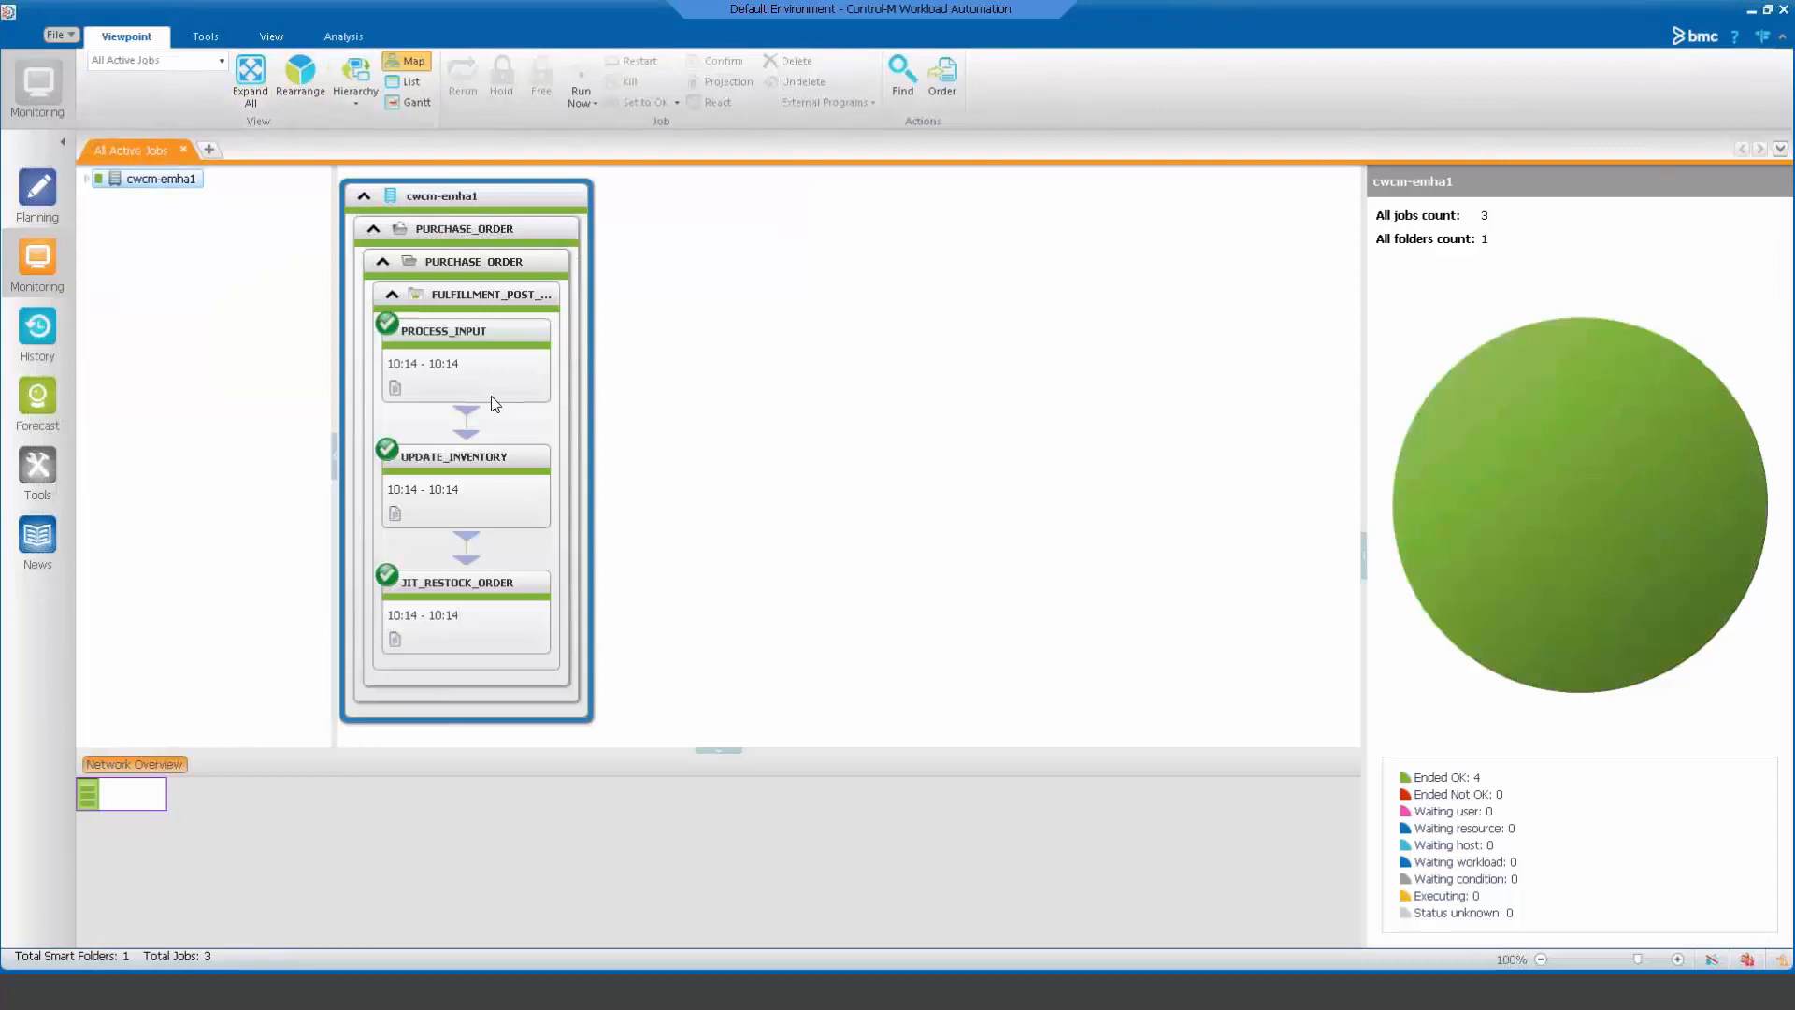
pyautogui.click(465, 360)
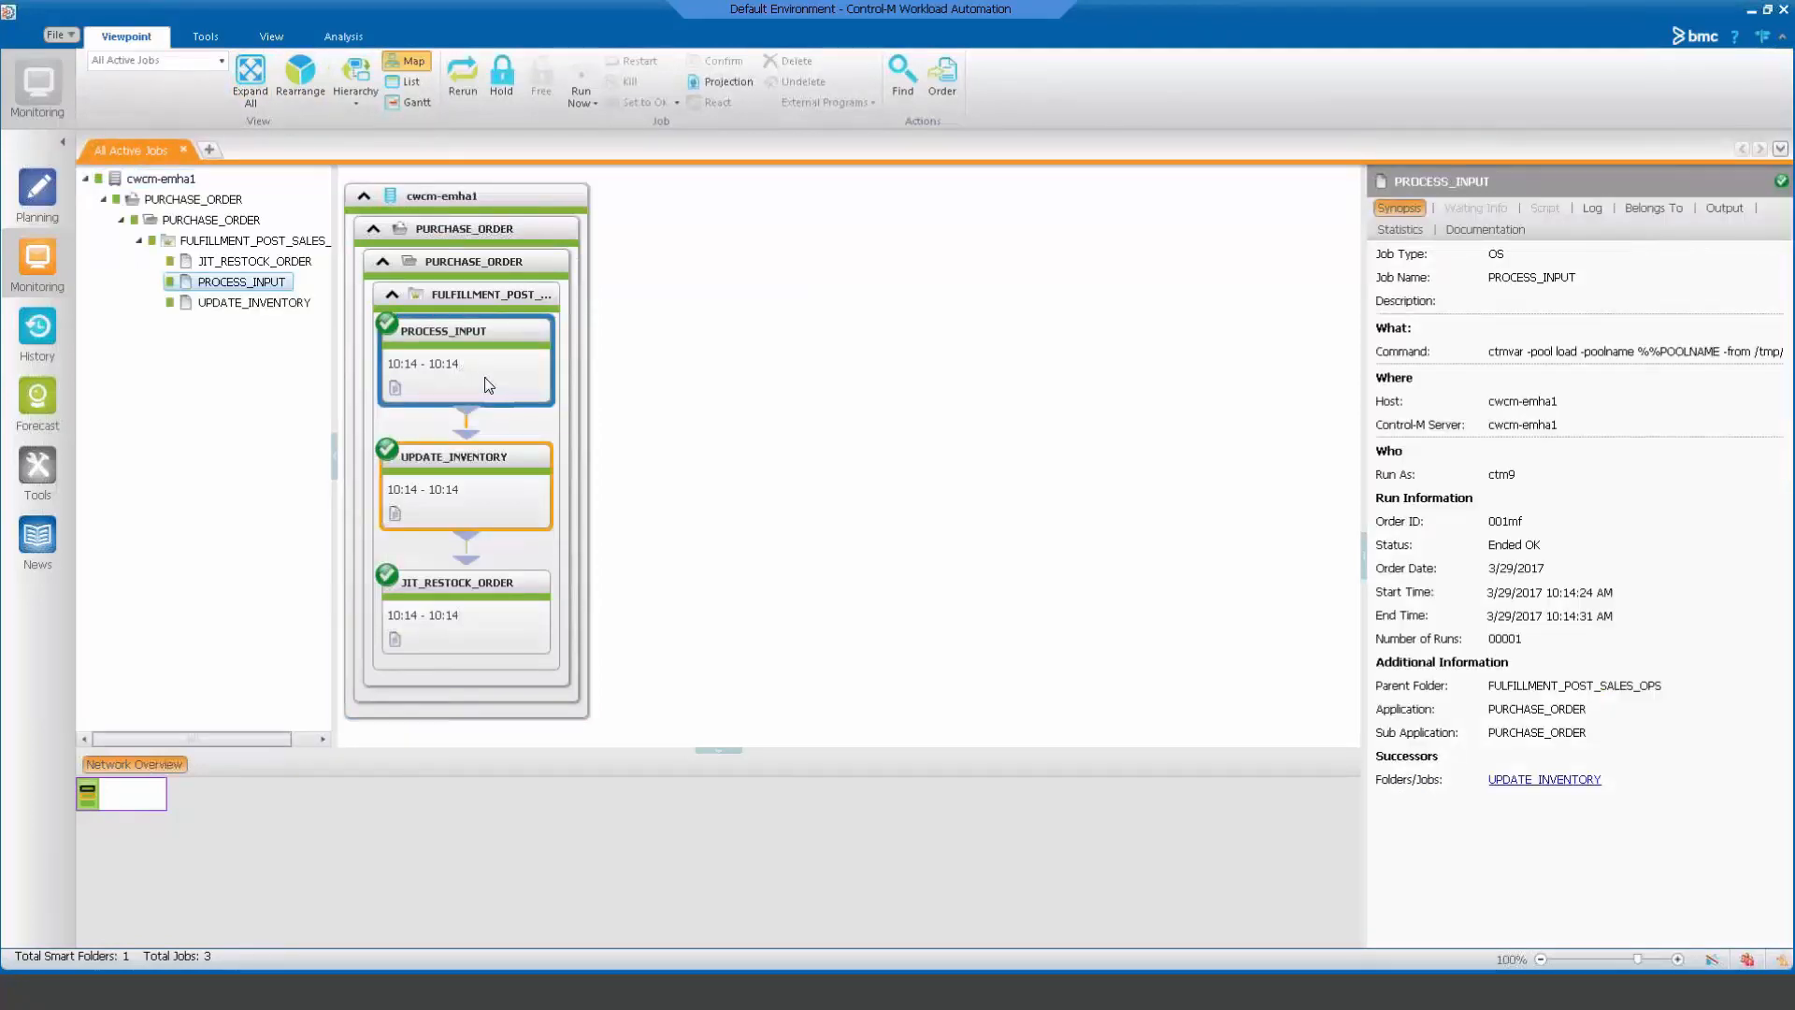
pyautogui.rightClick(487, 385)
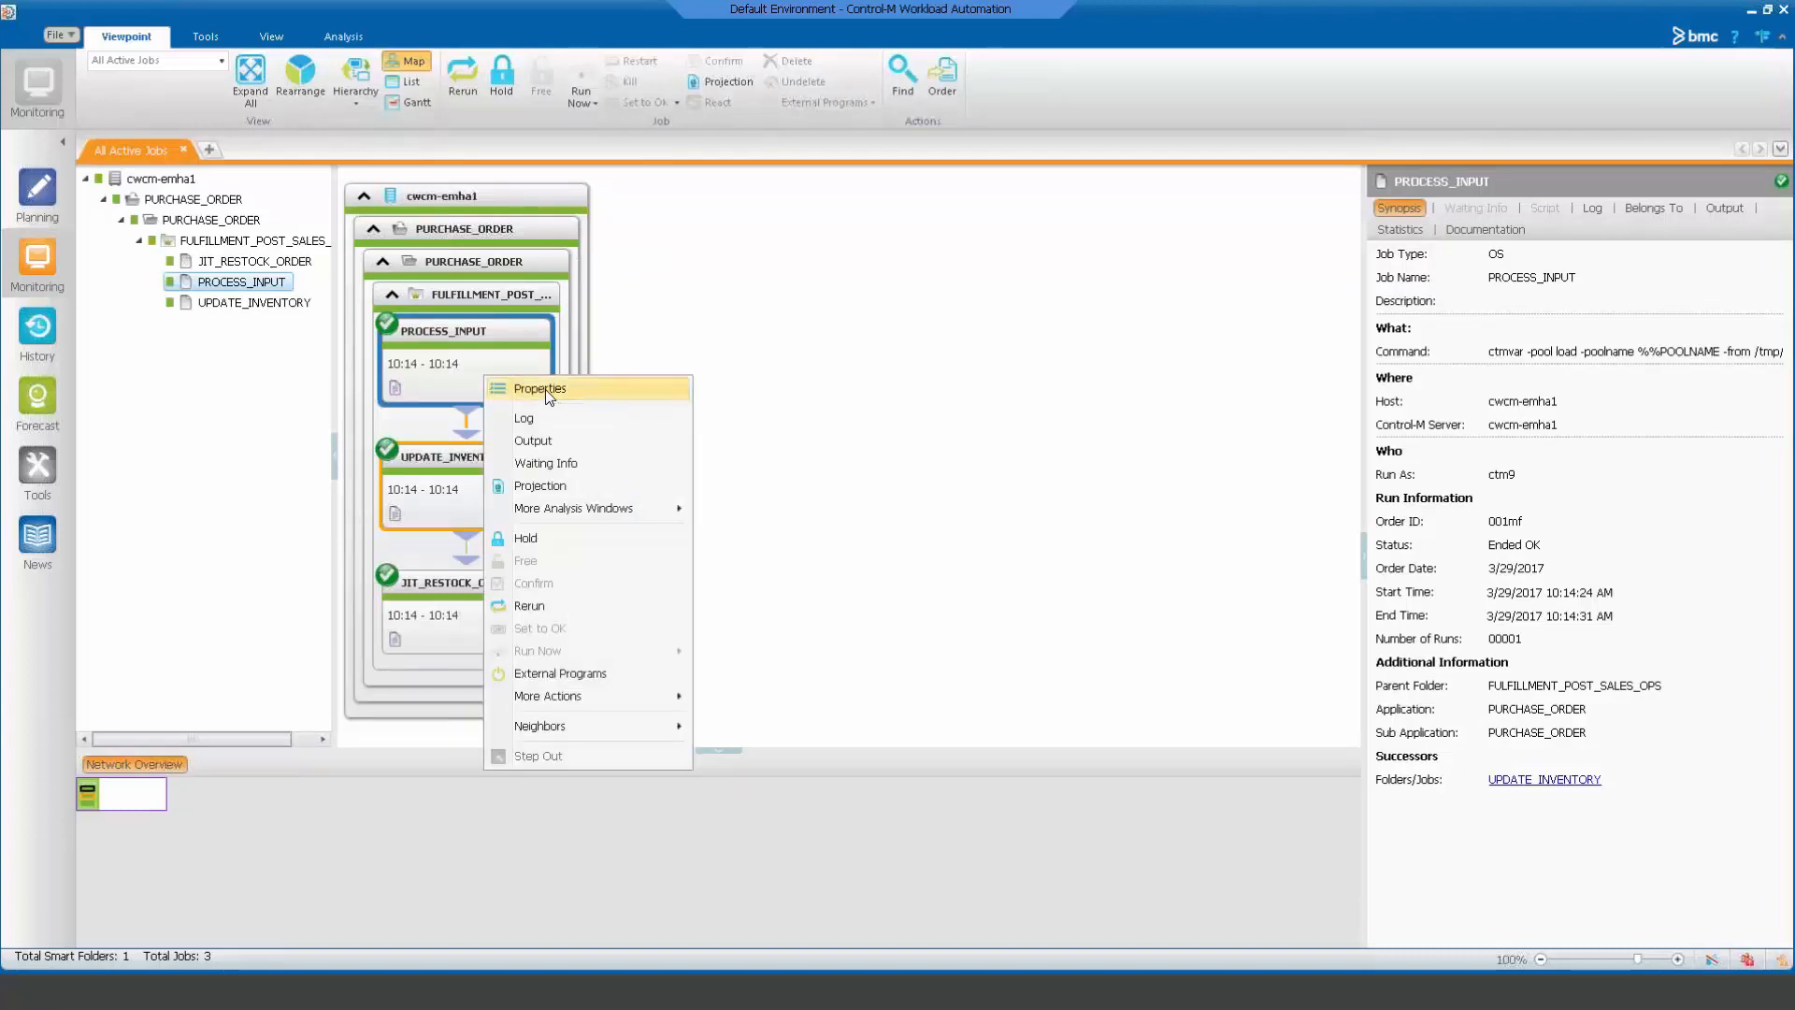
pyautogui.click(550, 443)
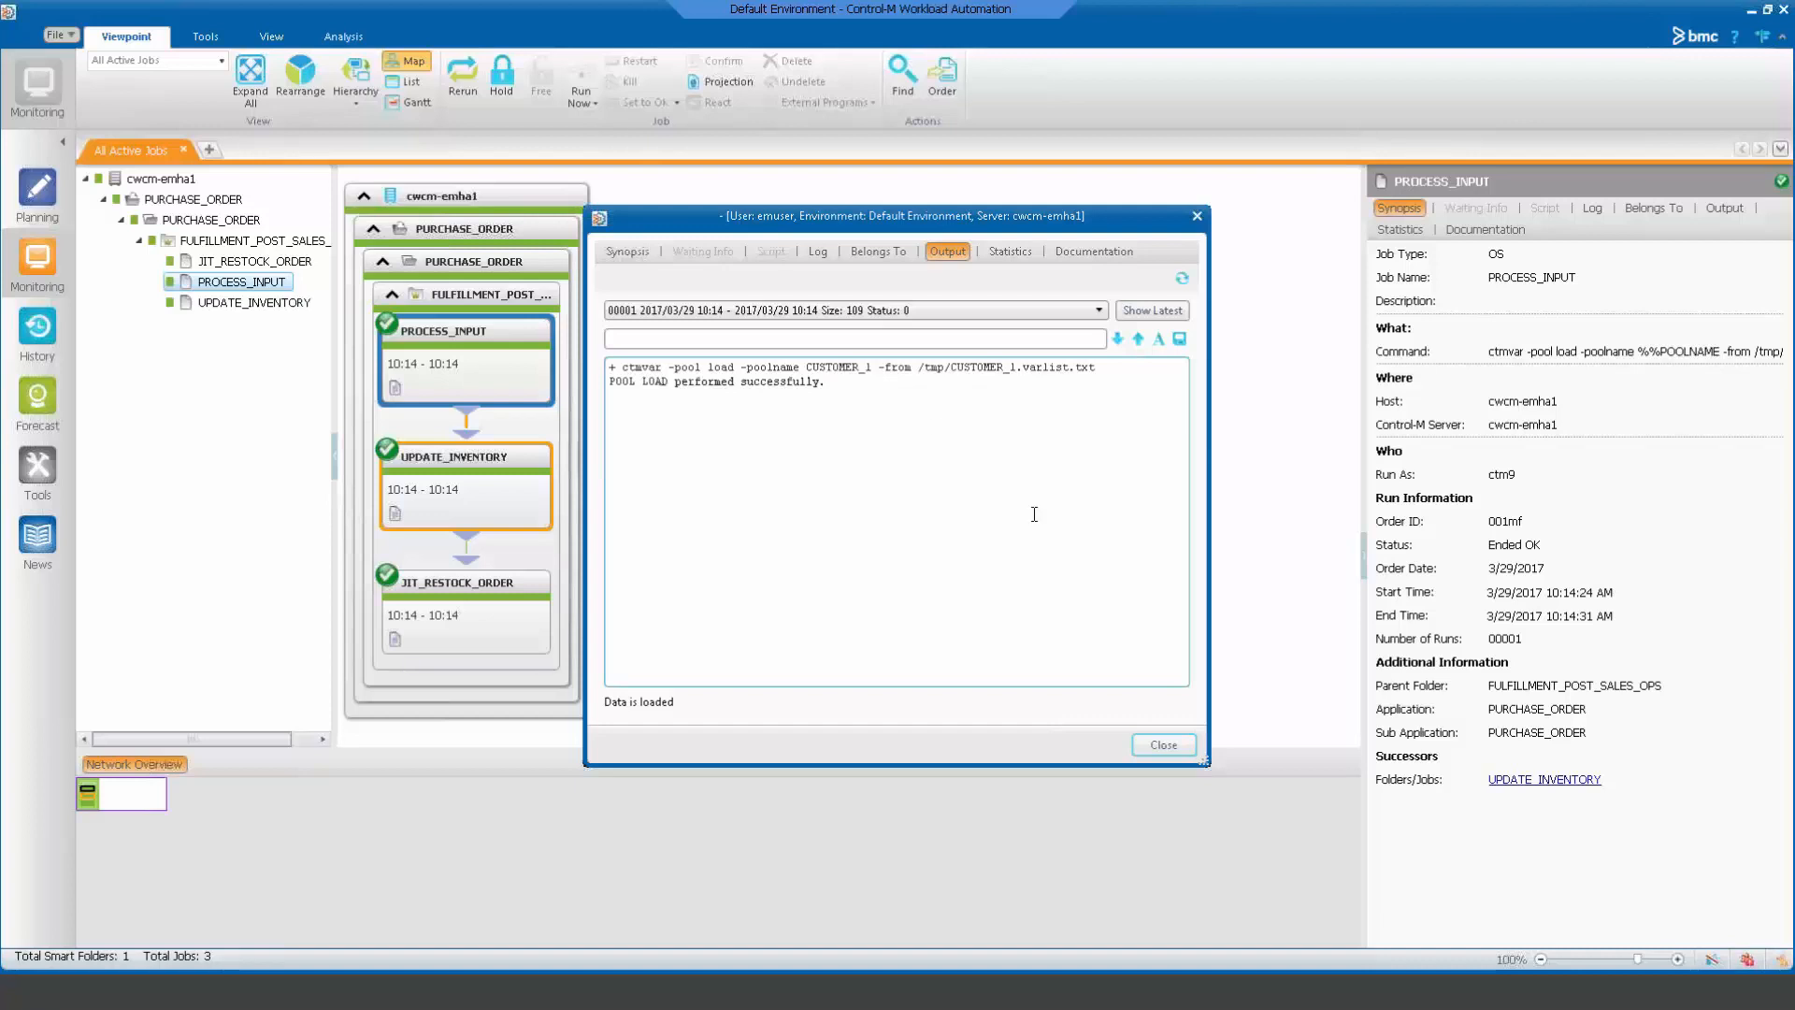
pyautogui.click(1163, 745)
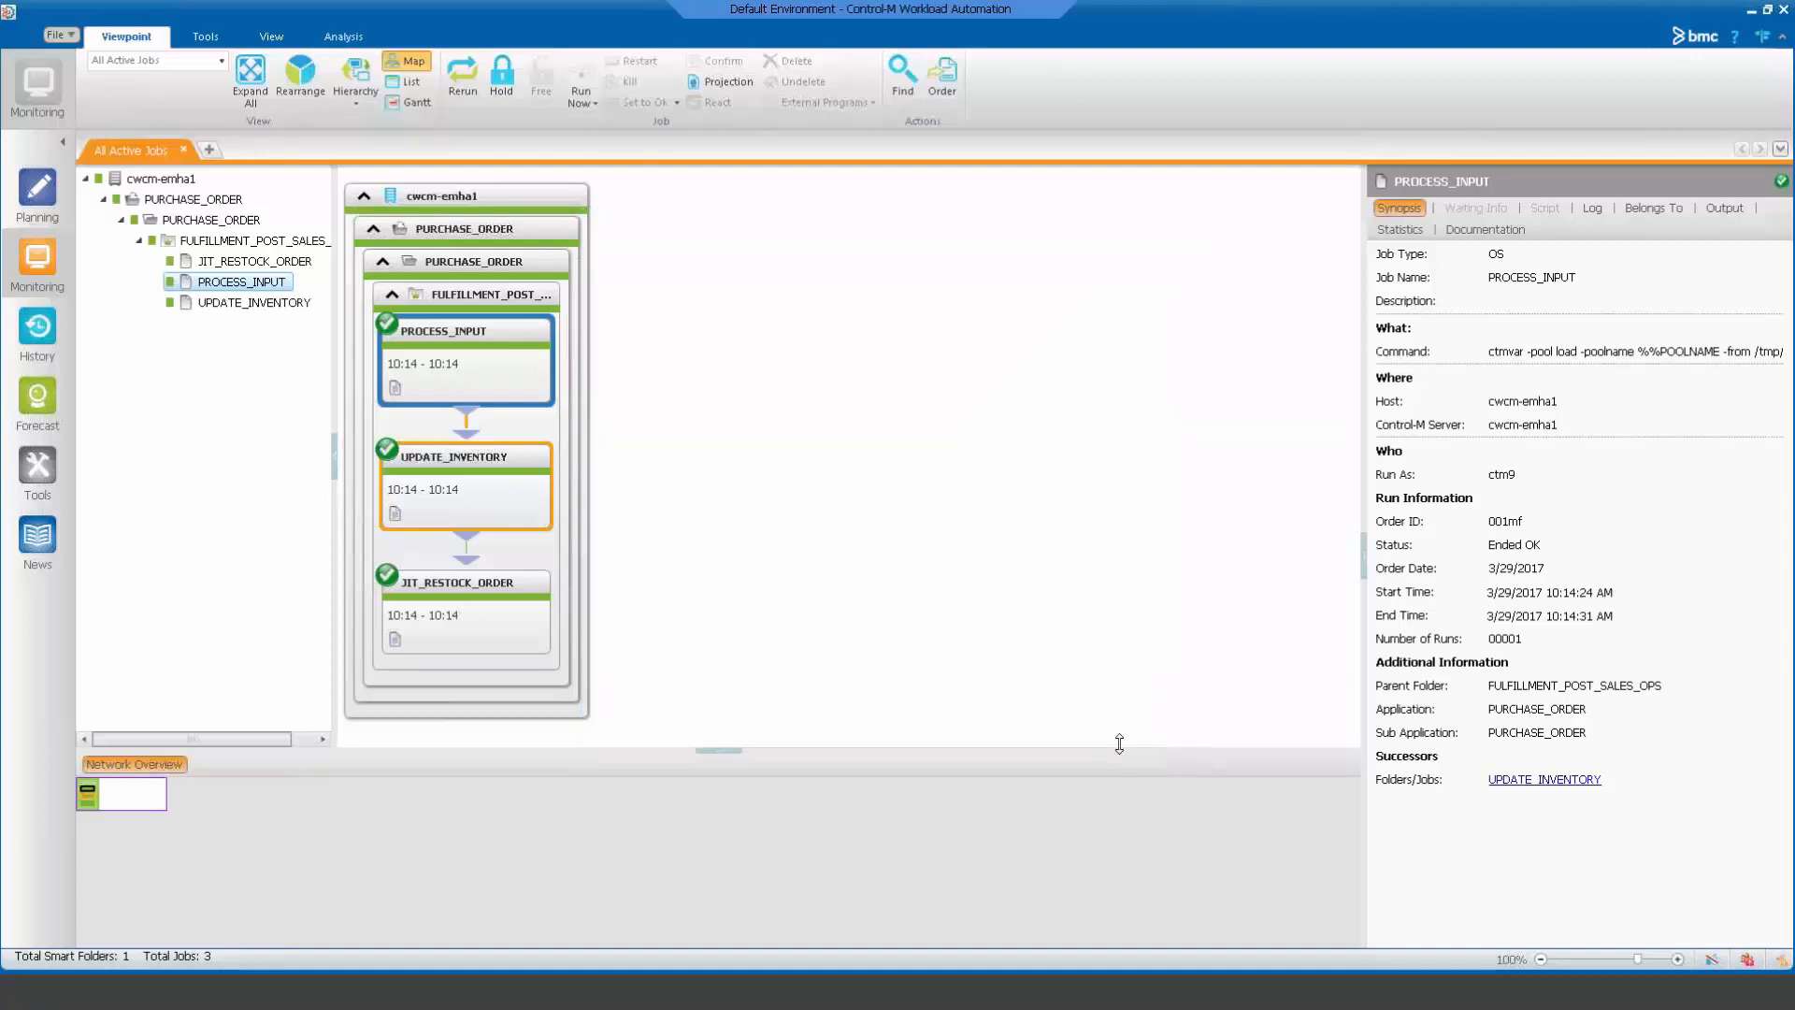
# Inspect the properties of the active UPDATE_INVENTORY job, checking its command and POOLNAME variable.
pyautogui.rightClick(481, 488)
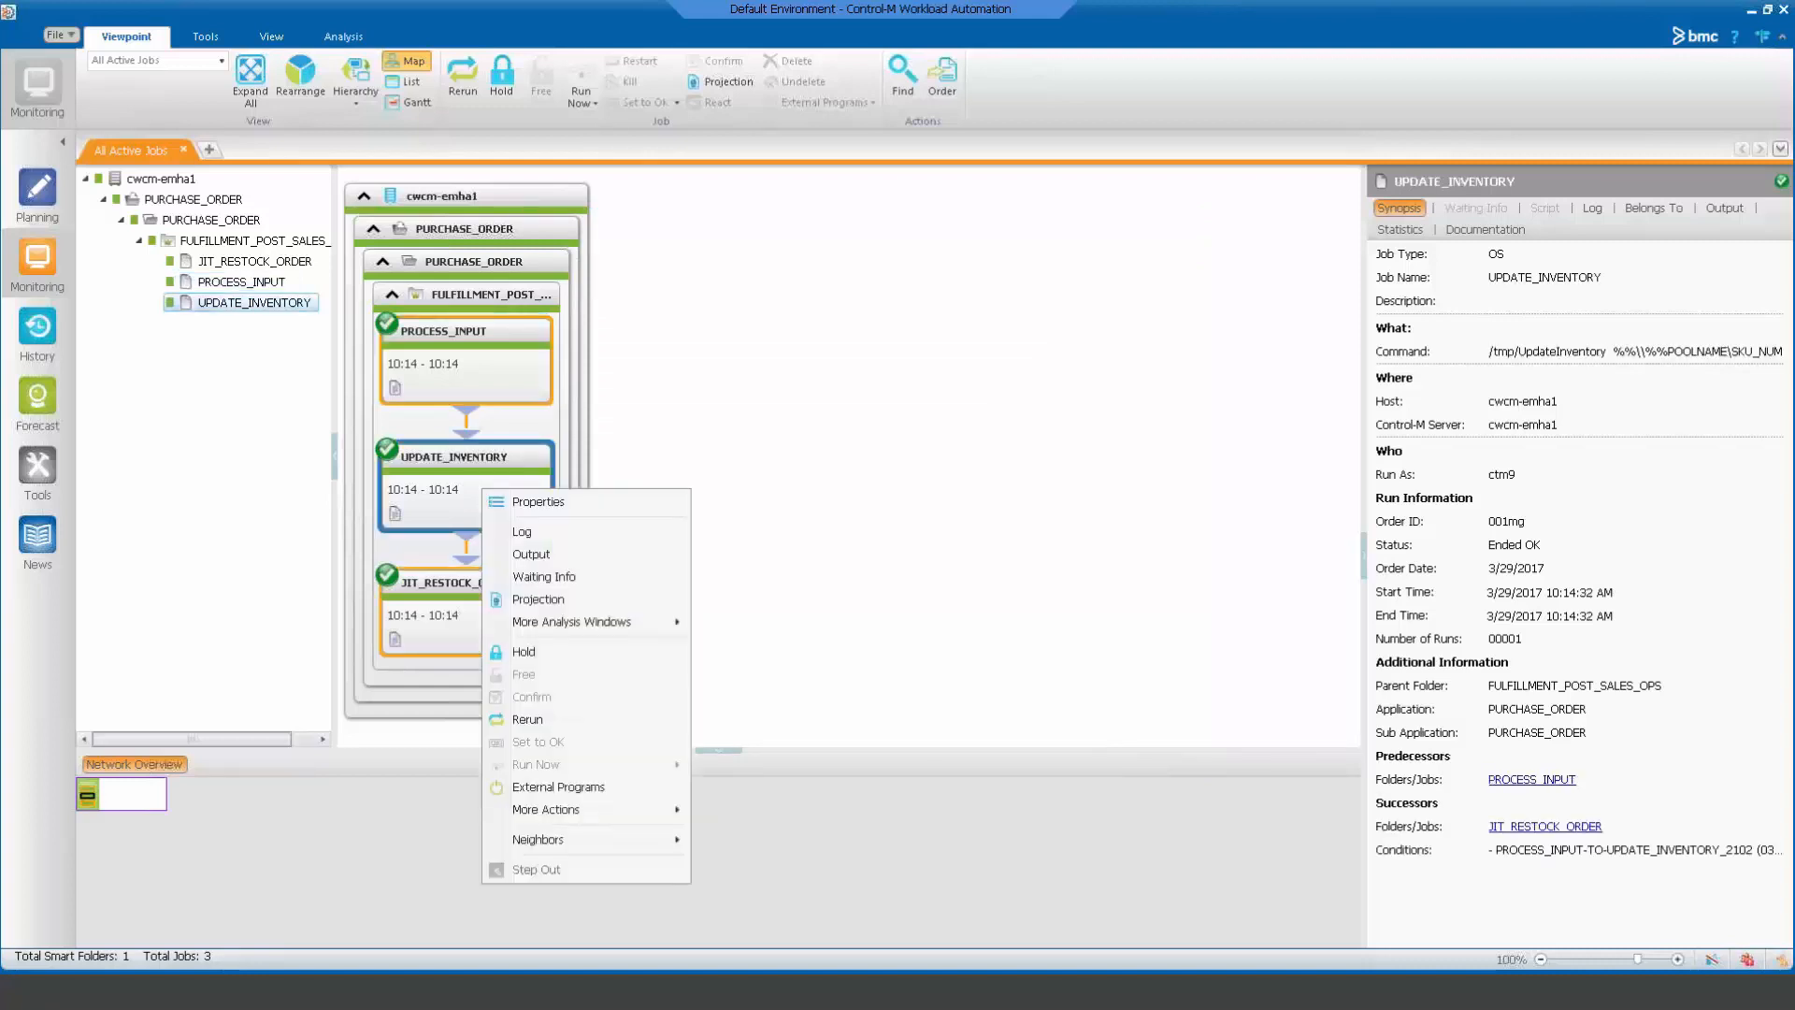
pyautogui.click(526, 503)
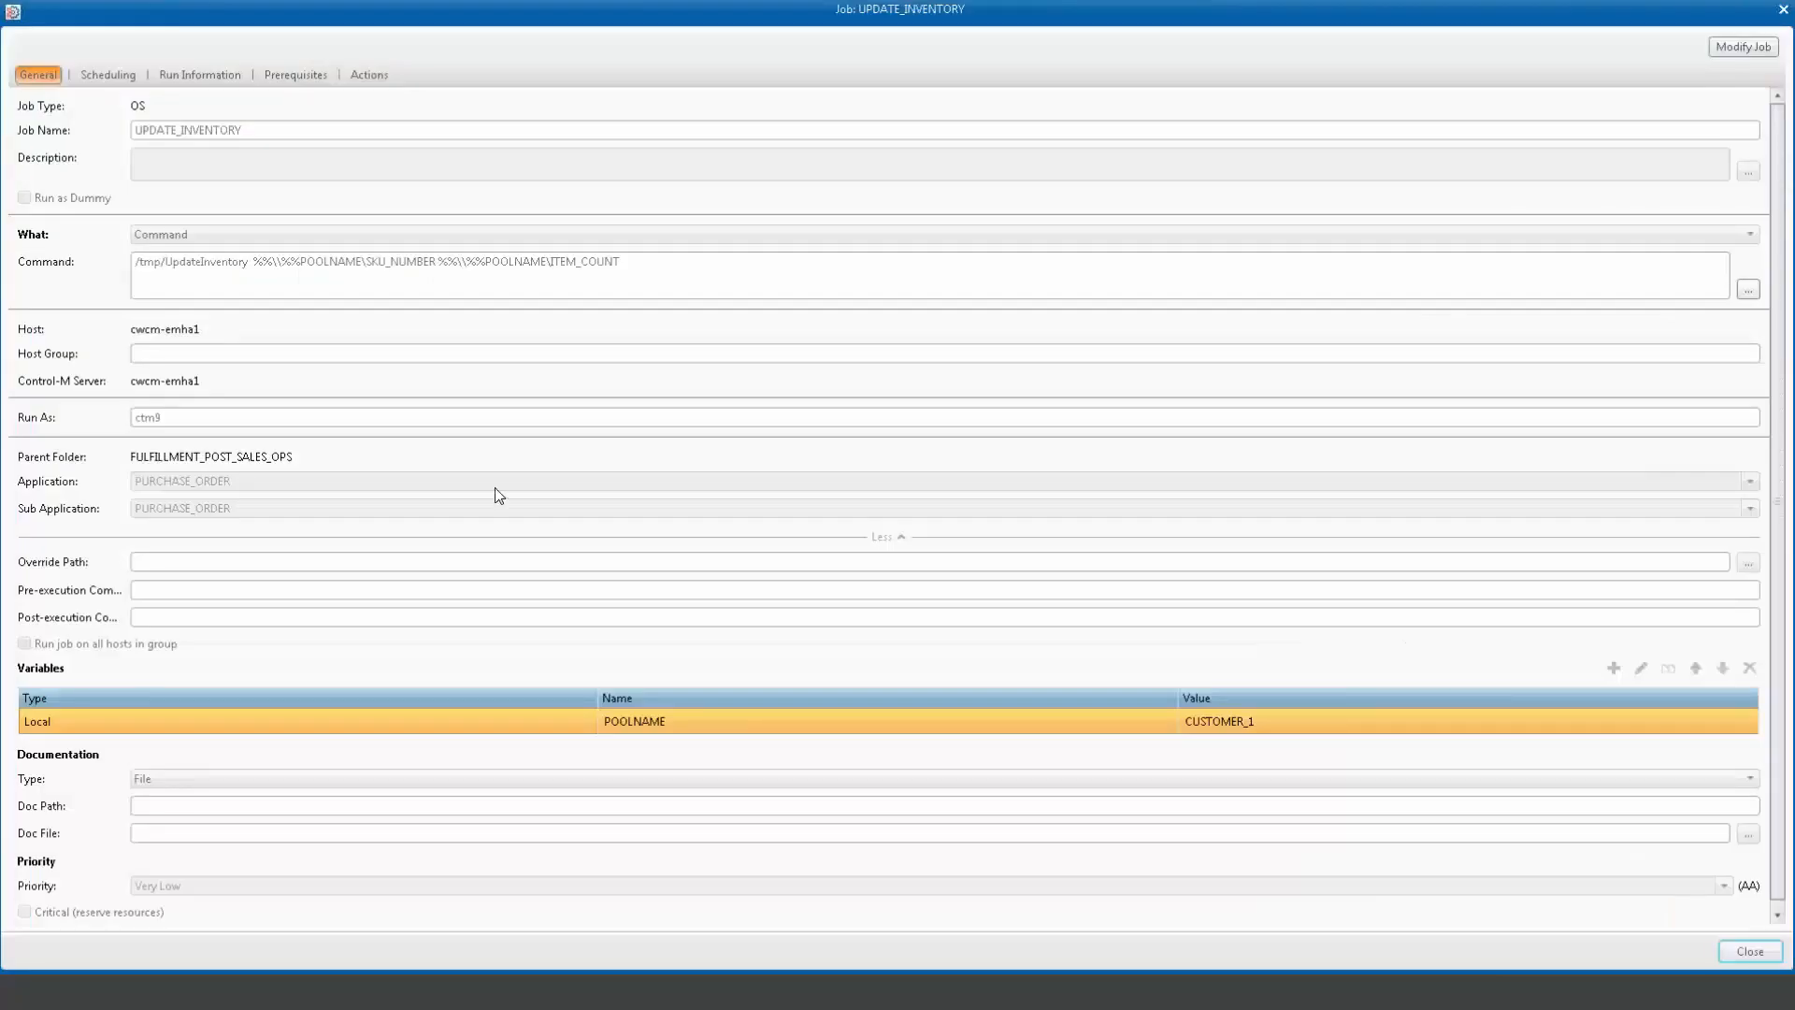
pyautogui.click(224, 281)
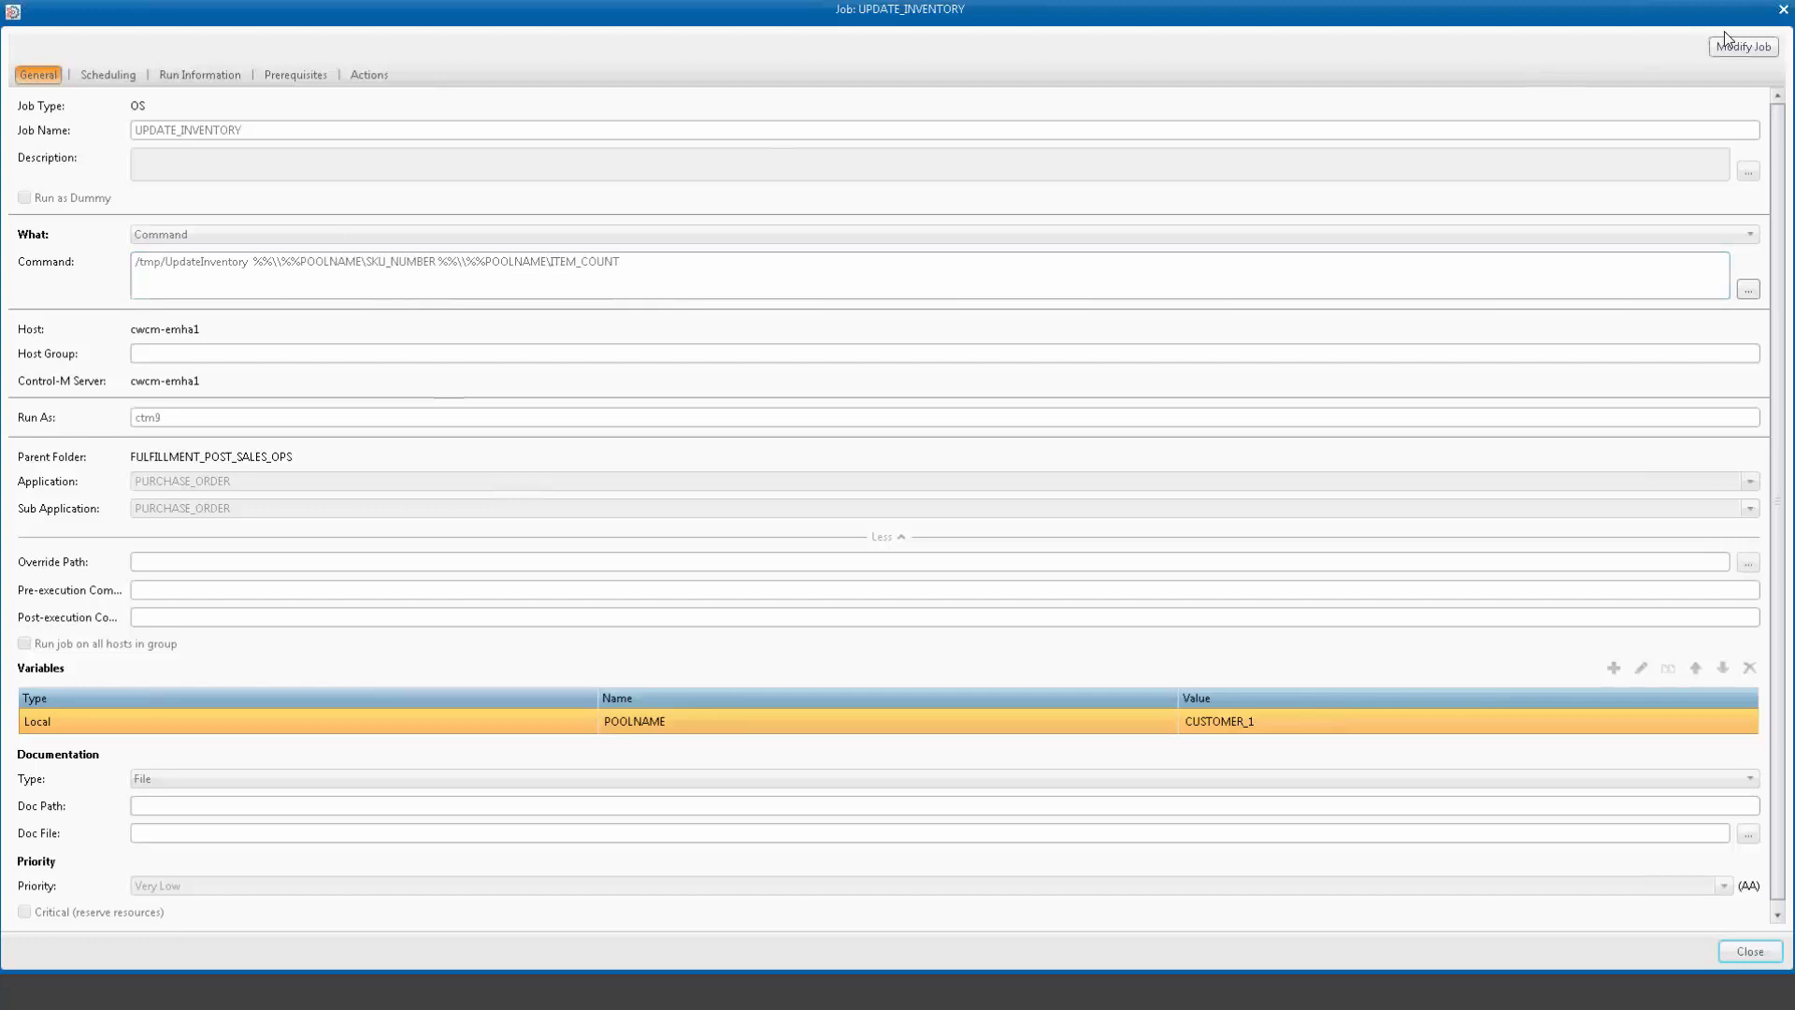
pyautogui.click(1783, 10)
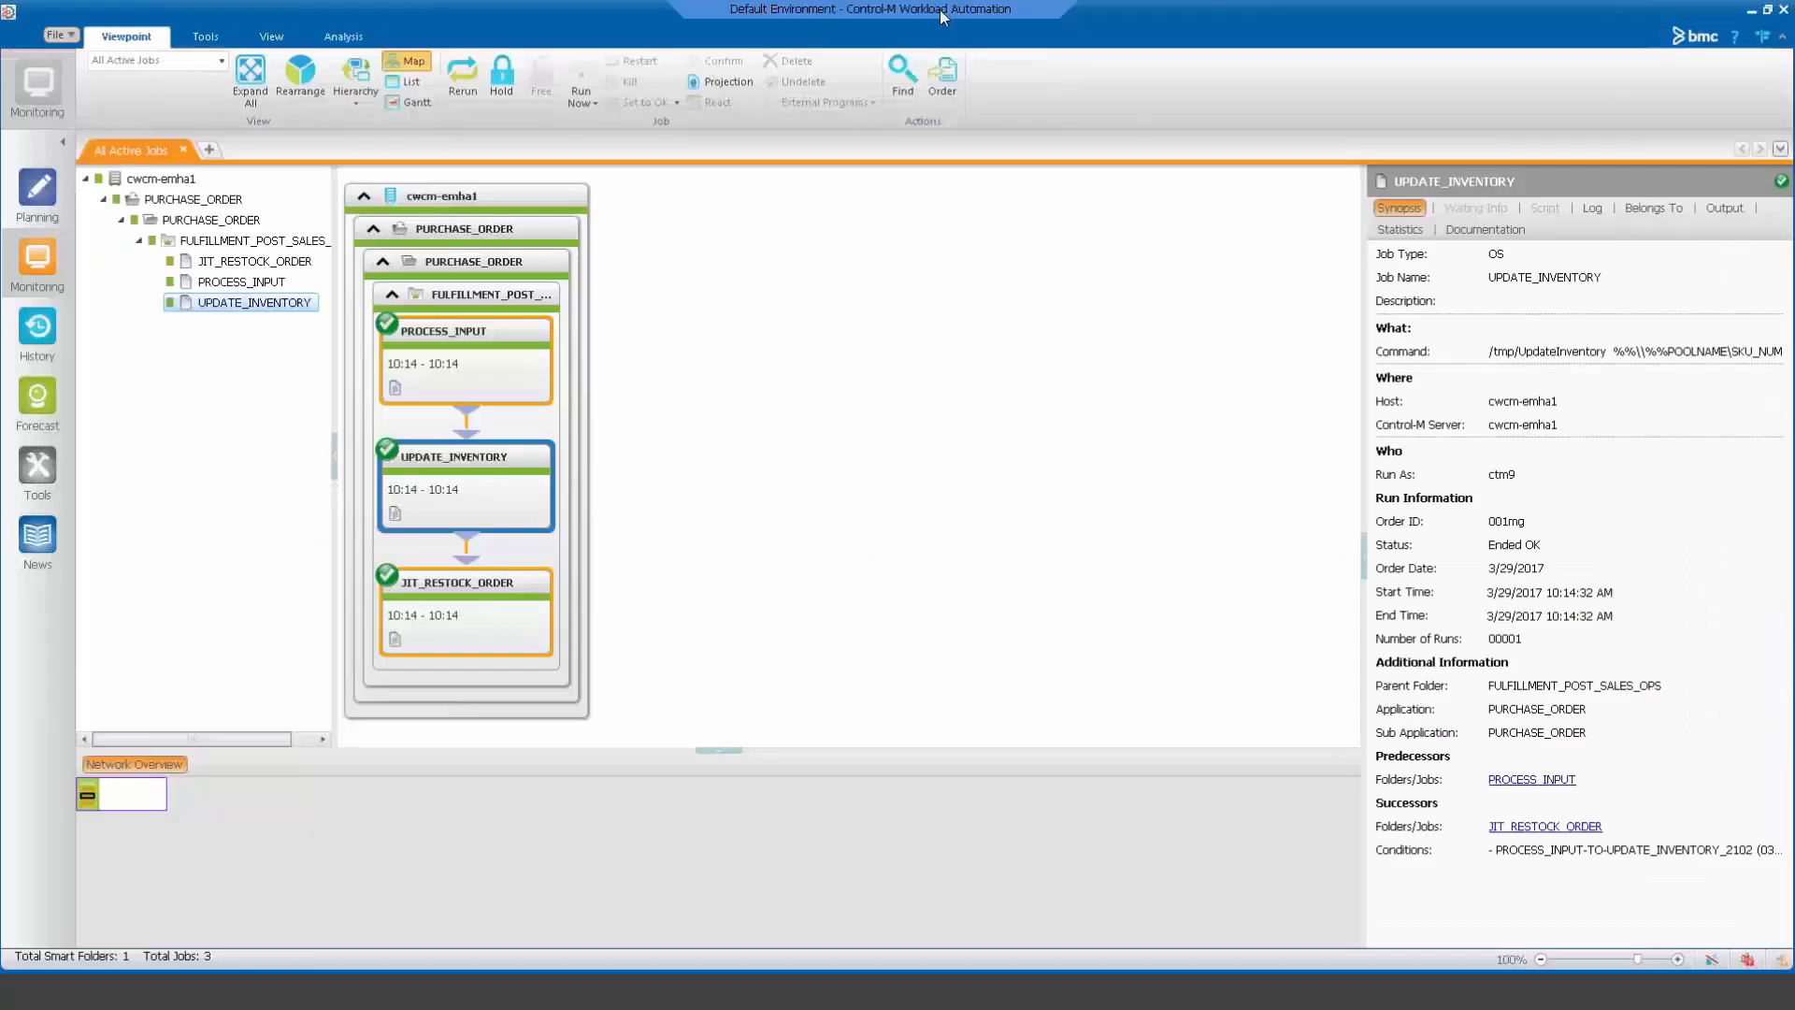
# Review the output of the UPDATE_INVENTORY job, highlighting the SKU number passed to its command.
pyautogui.rightClick(456, 473)
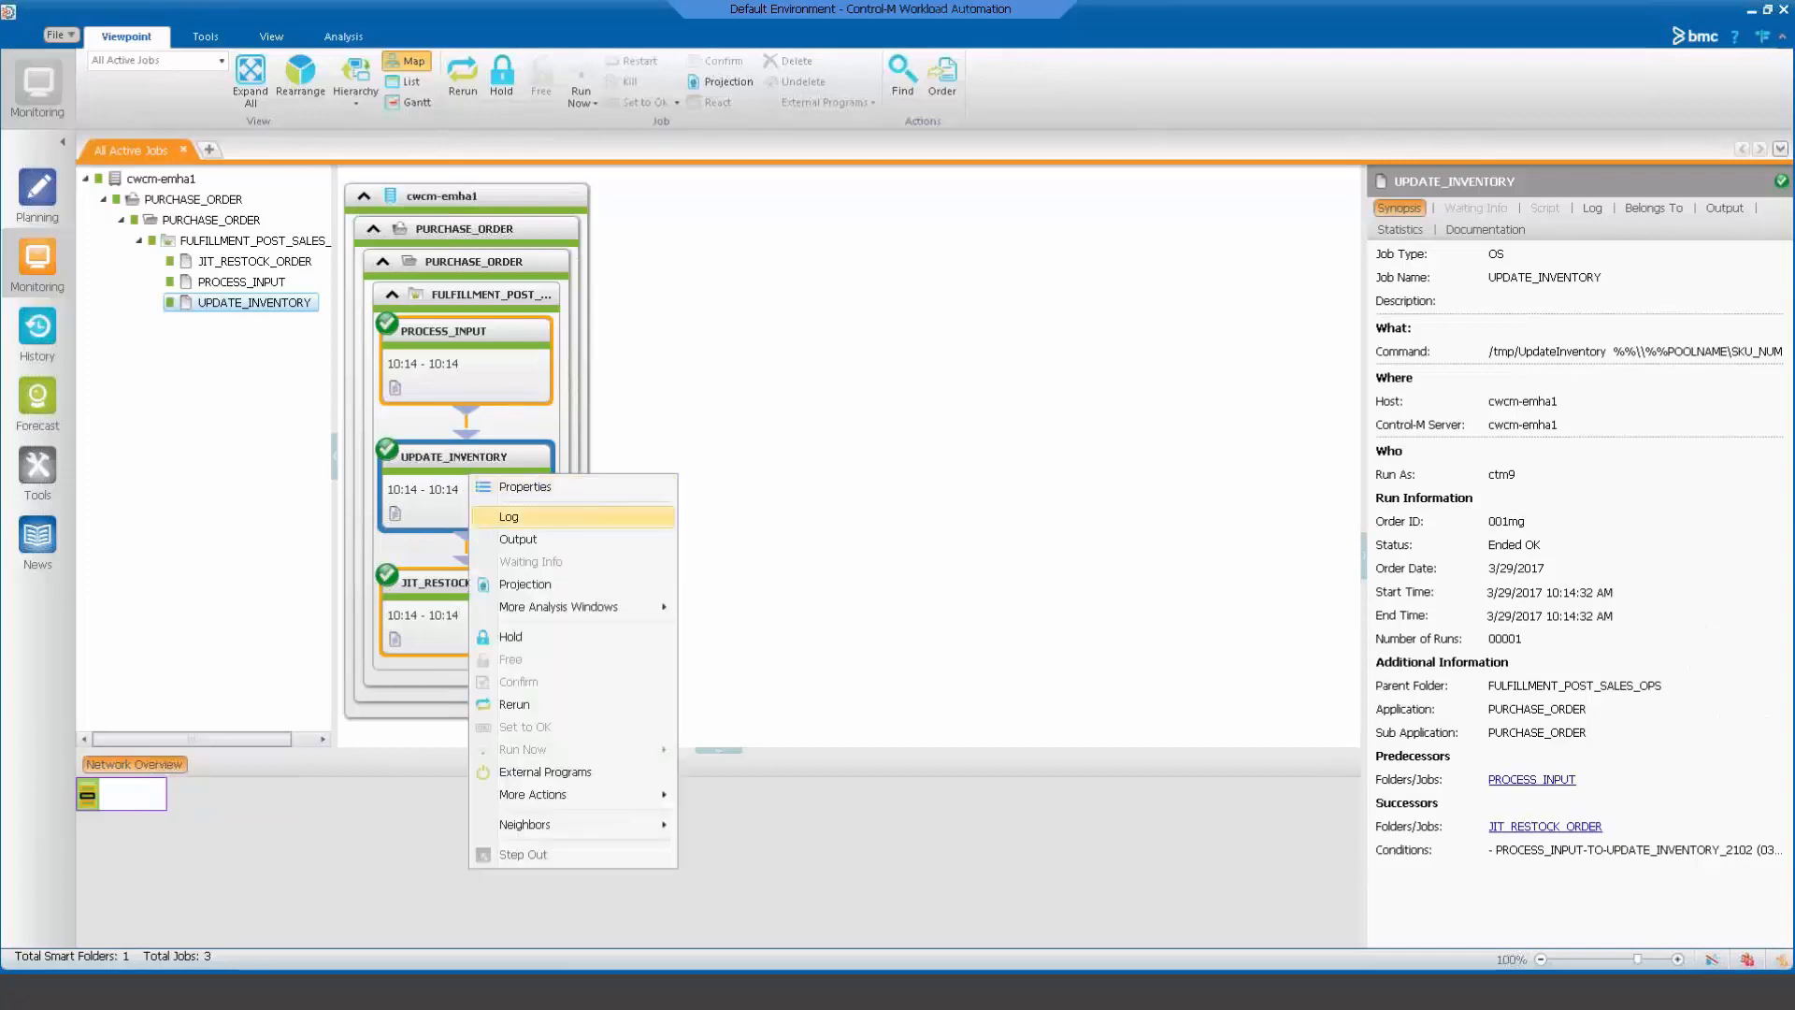
pyautogui.click(518, 539)
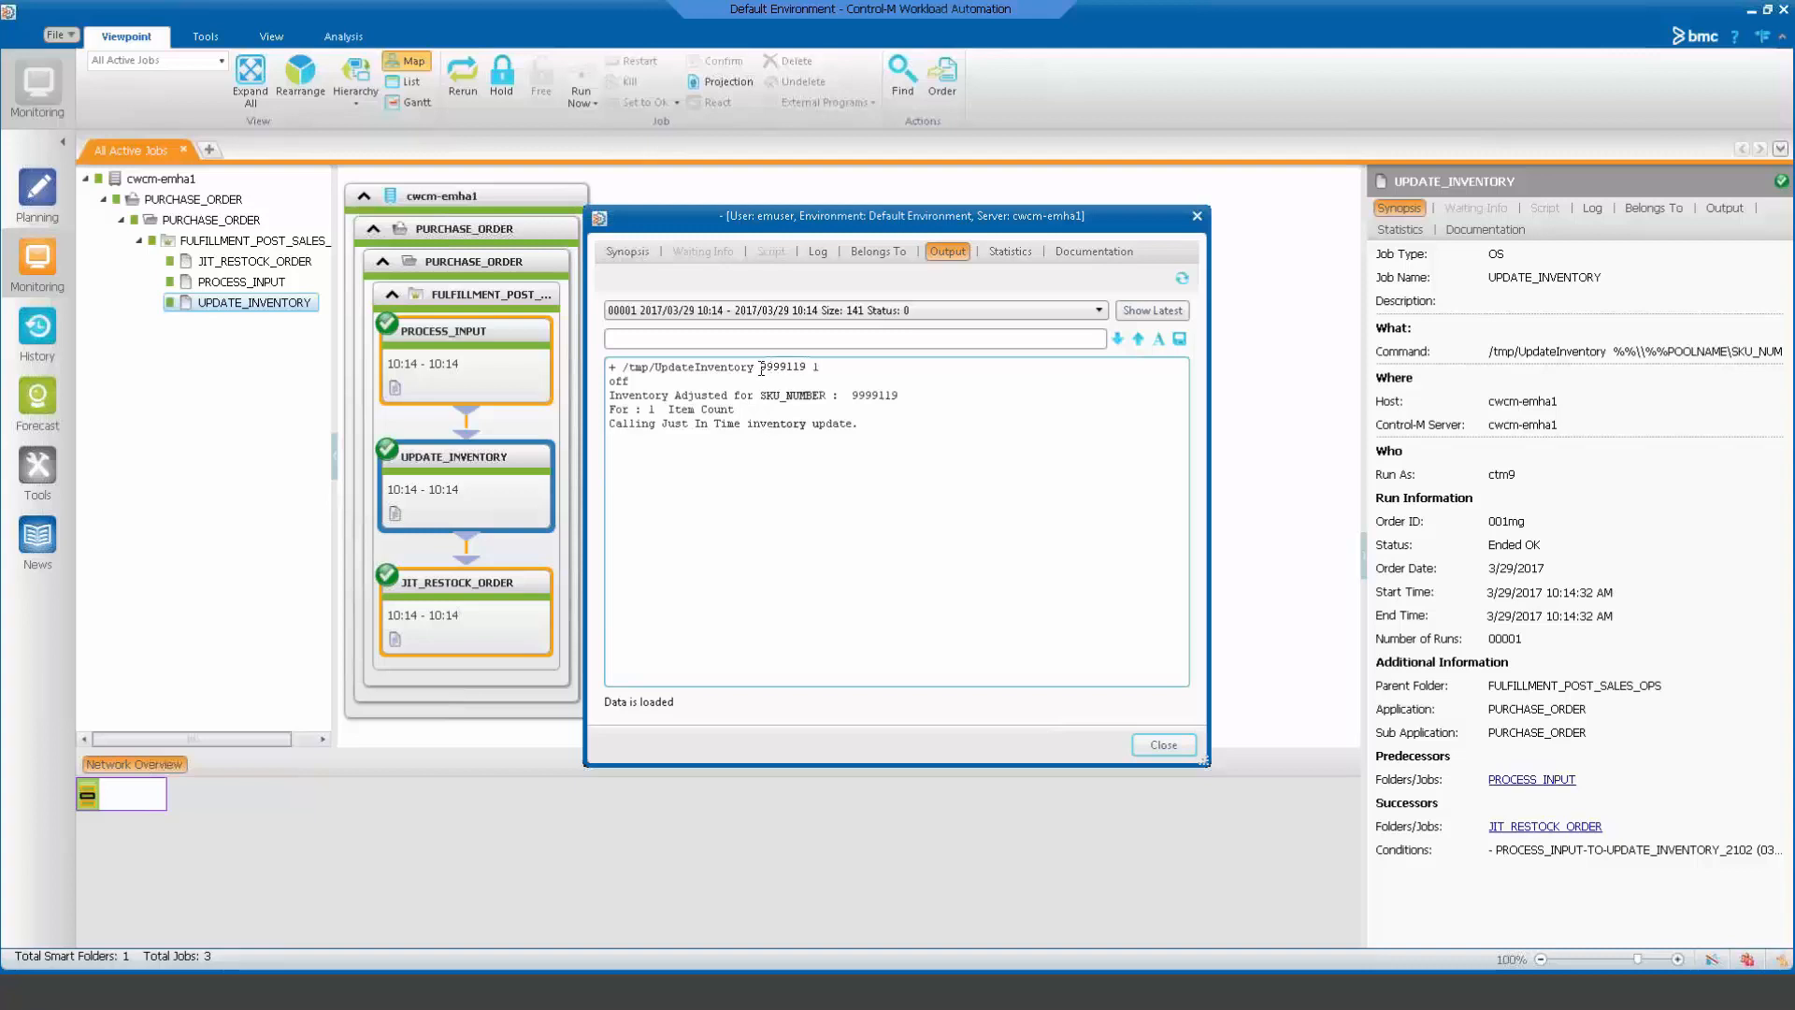
pyautogui.moveTo(759, 366); pyautogui.dragTo(812, 367)
pyautogui.click(1163, 744)
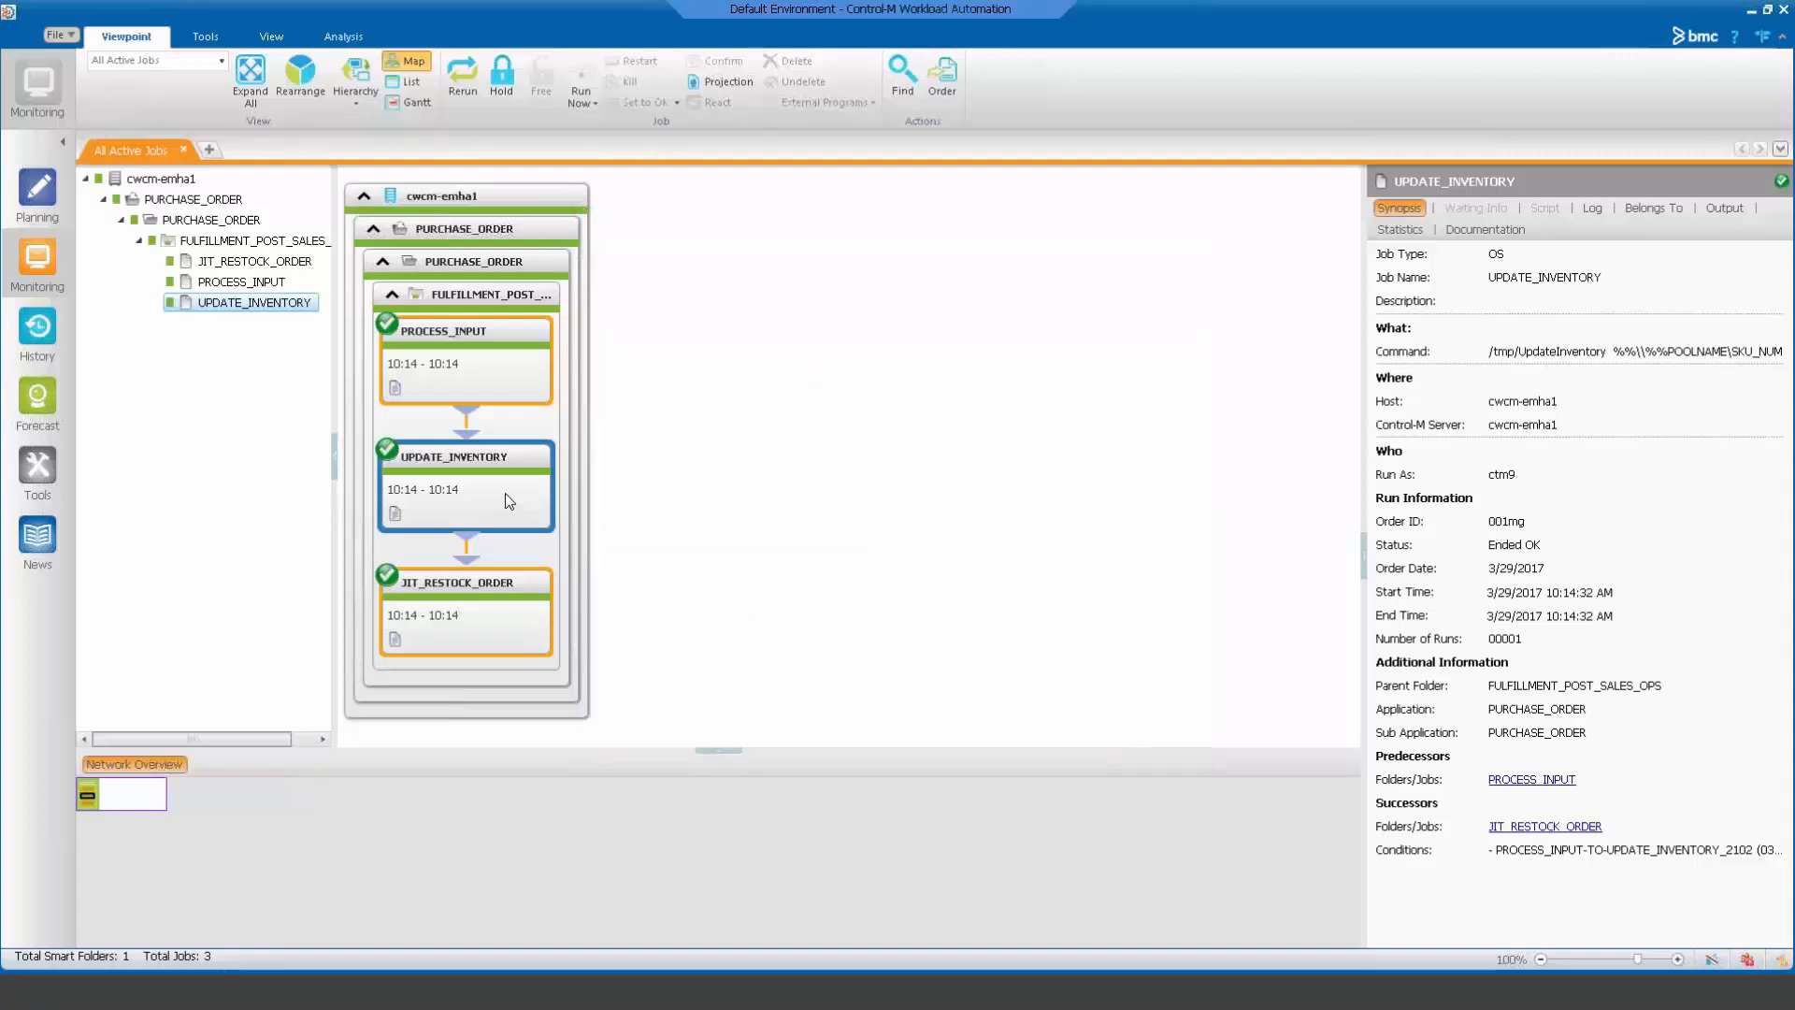
# Review the output of the JIT_RESTOCK_ORDER job.
pyautogui.rightClick(478, 615)
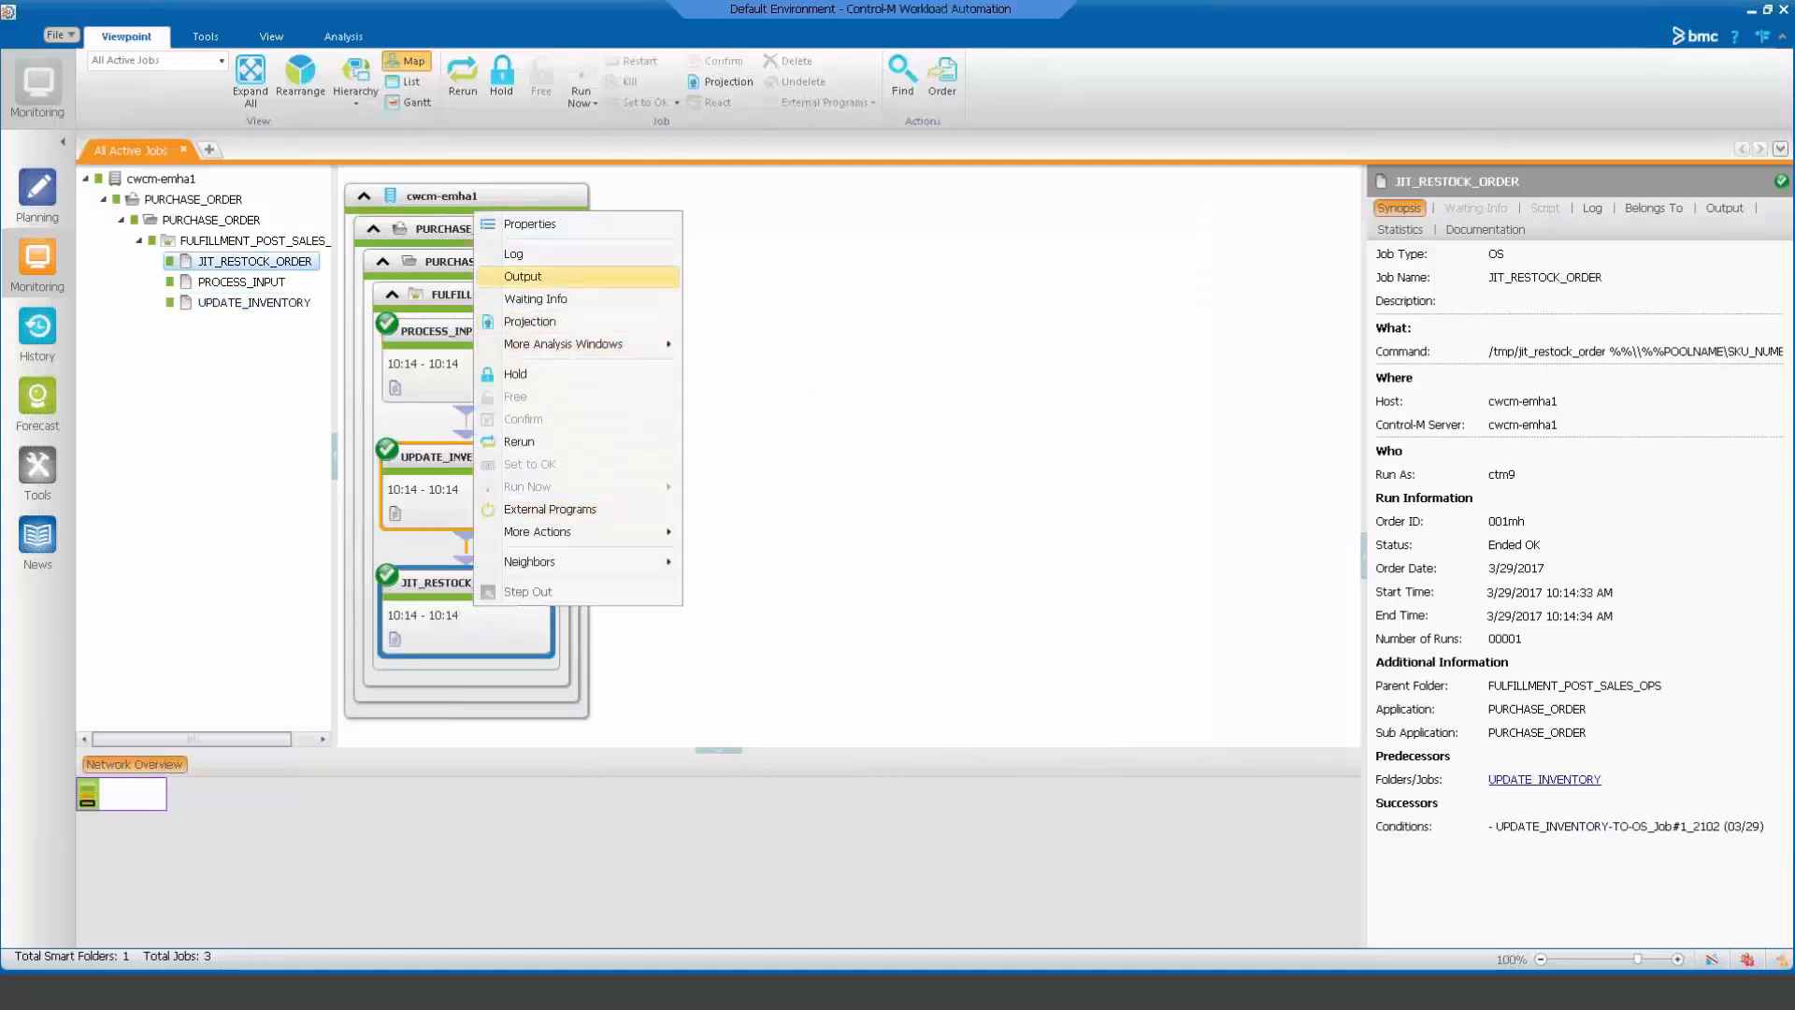
pyautogui.click(522, 277)
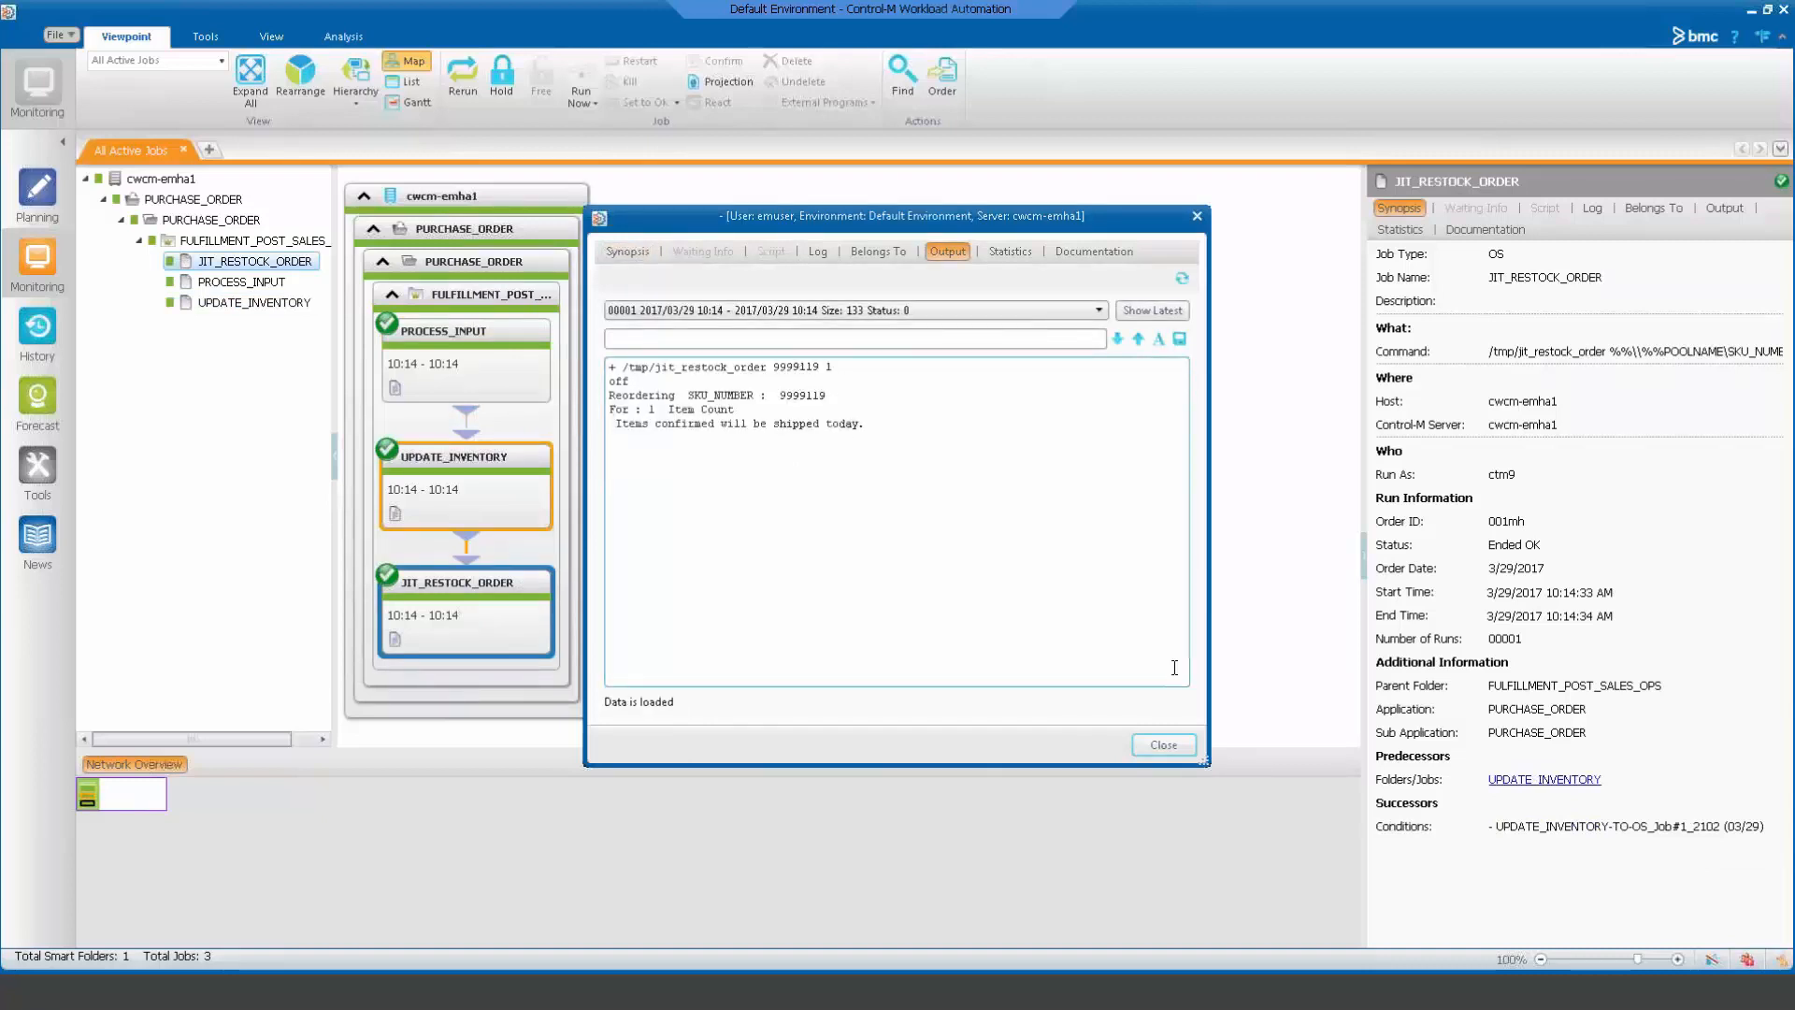
pyautogui.click(1163, 743)
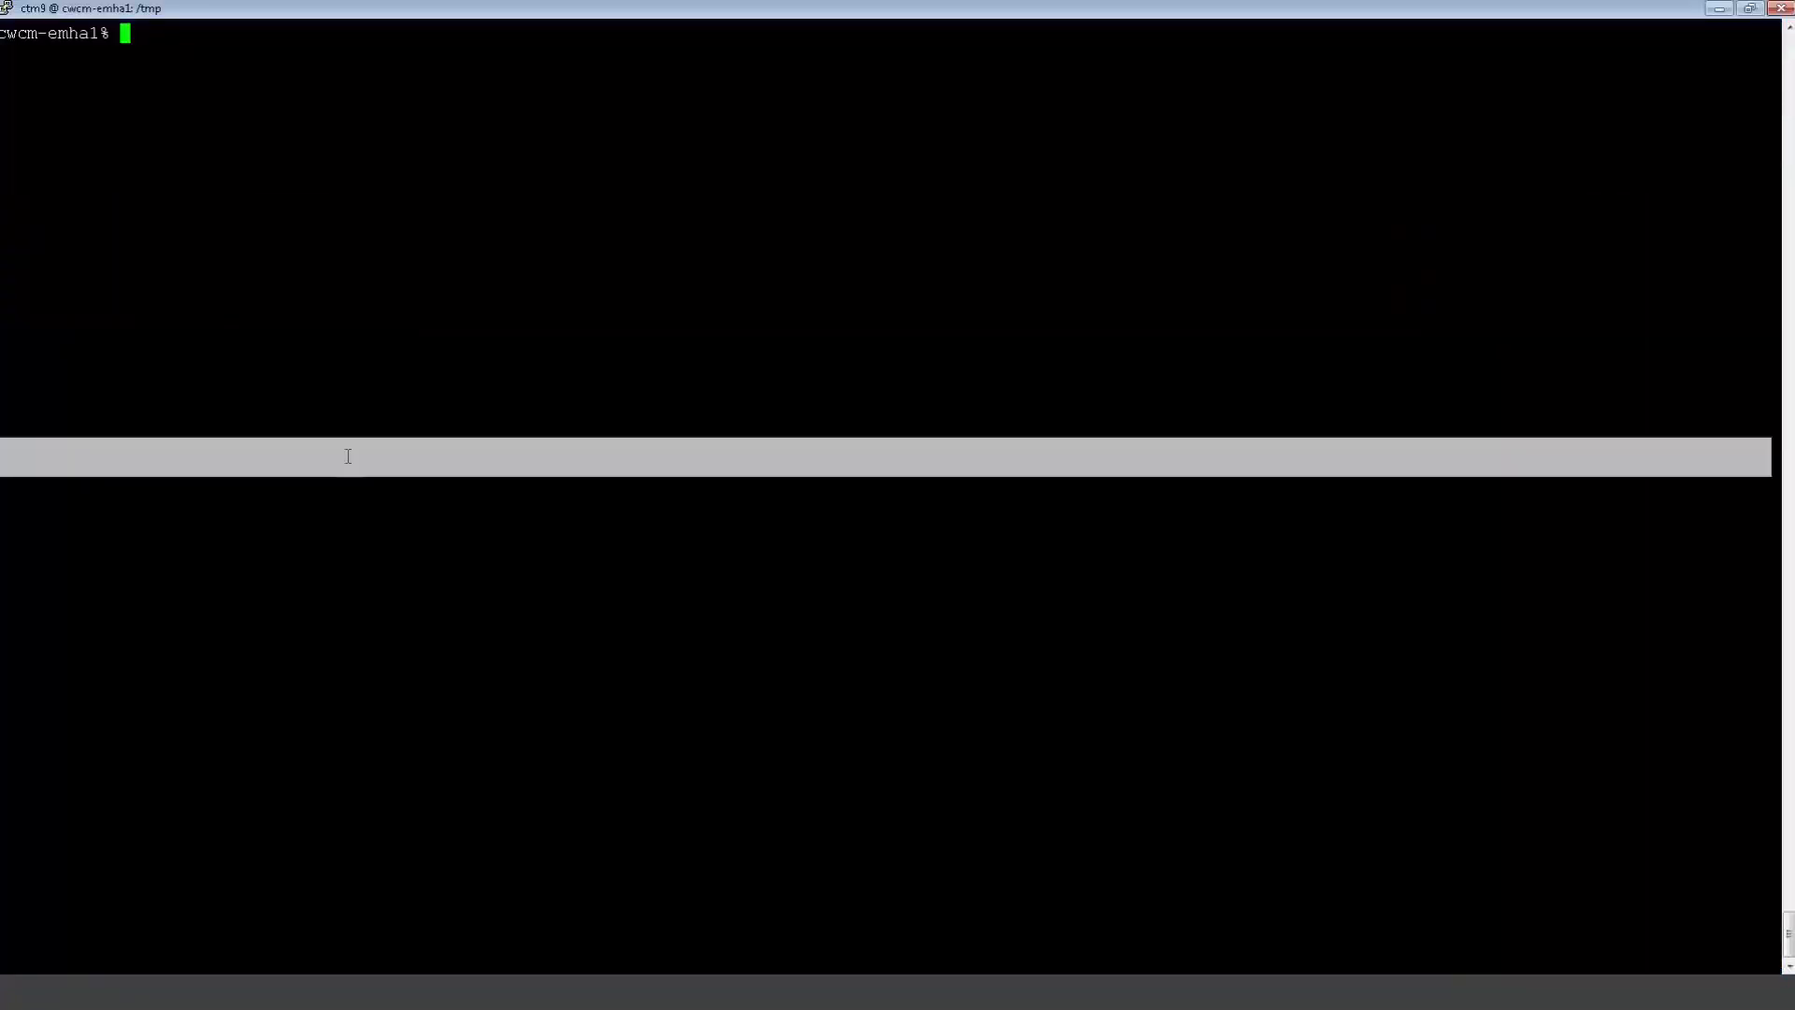
# In the terminal, show the usage help for ctmvar and list the existing variable pools with "ctmvar -pool list".
pyautogui.write('ctmvar')
pyautogui.press('Return')
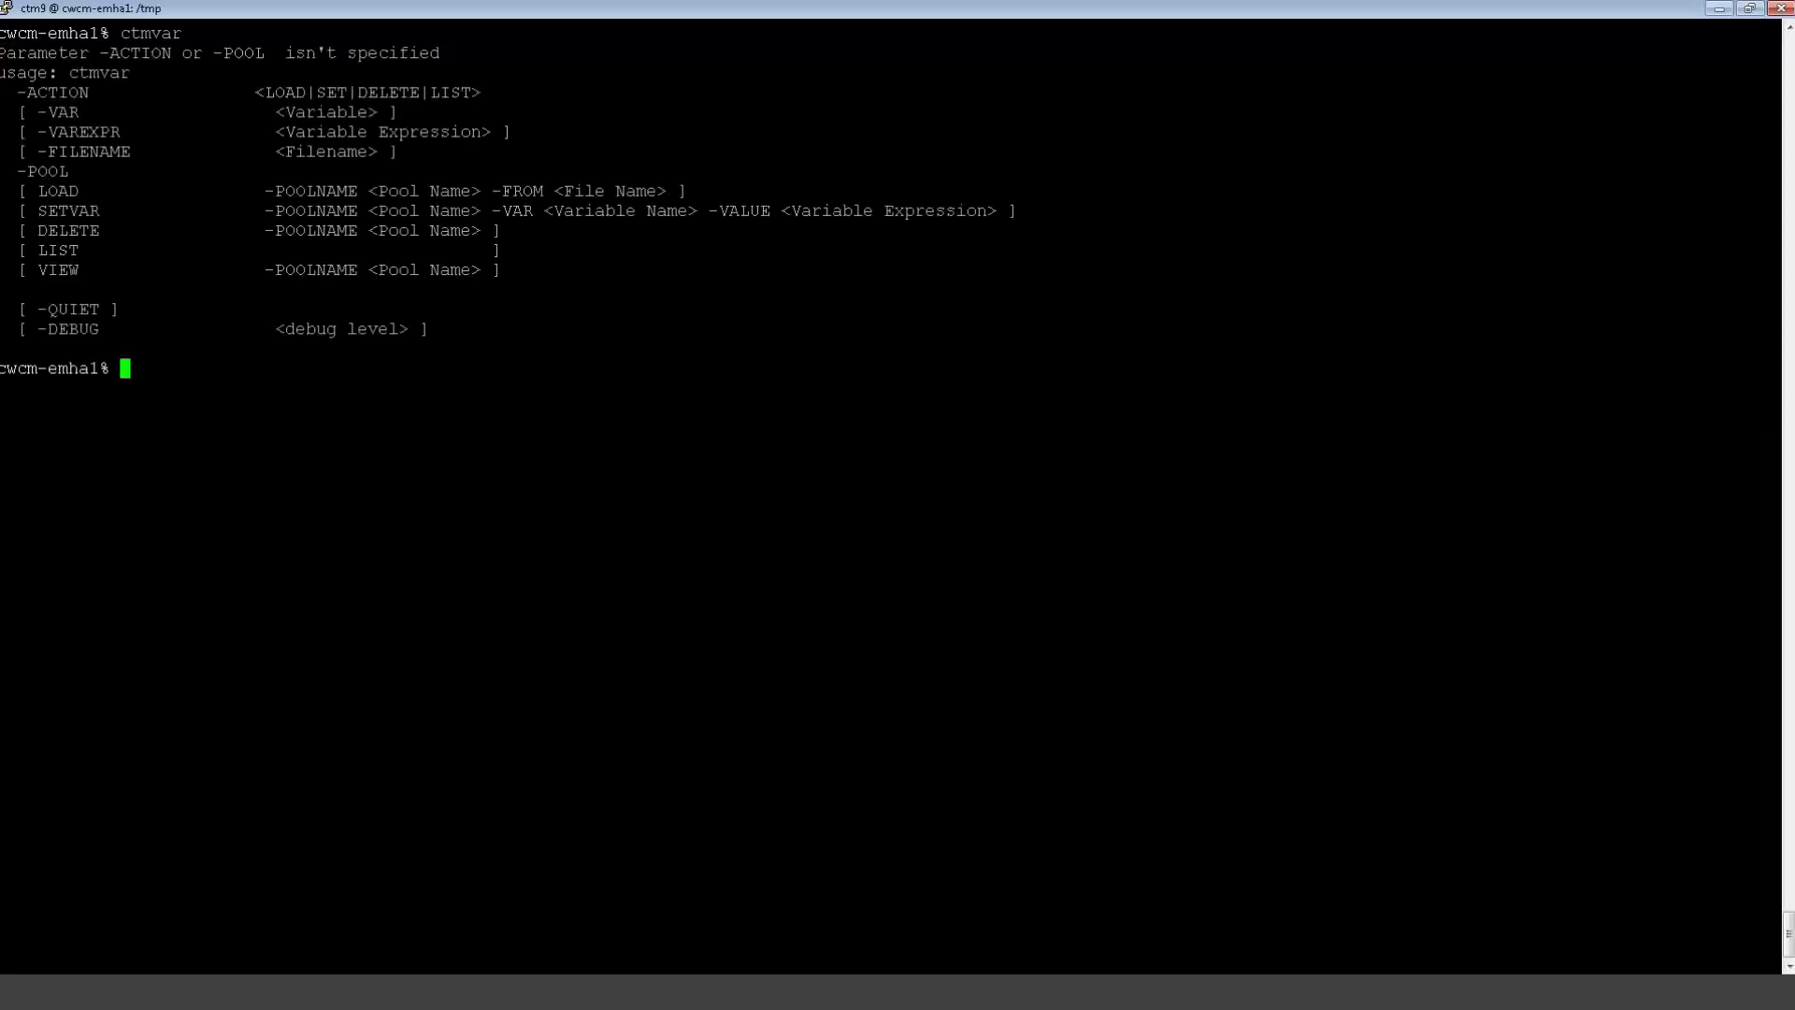
pyautogui.write('ctmvar -pool list')
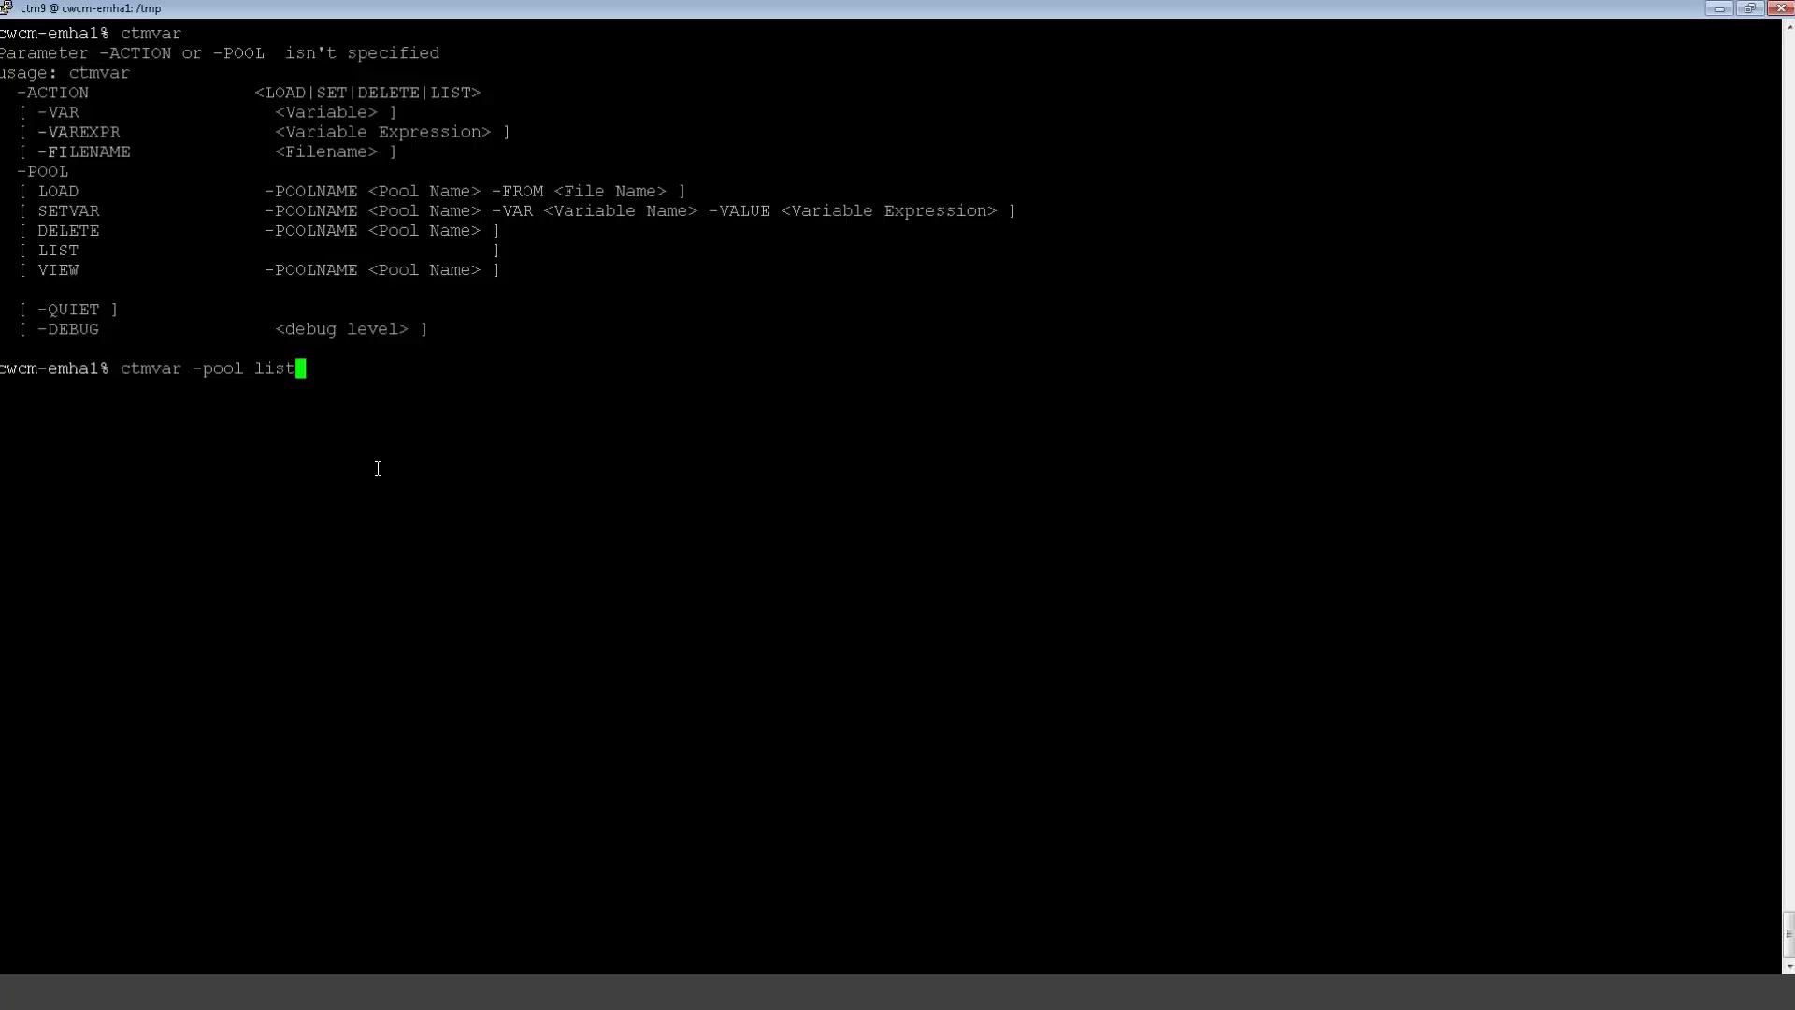
pyautogui.press('Return')
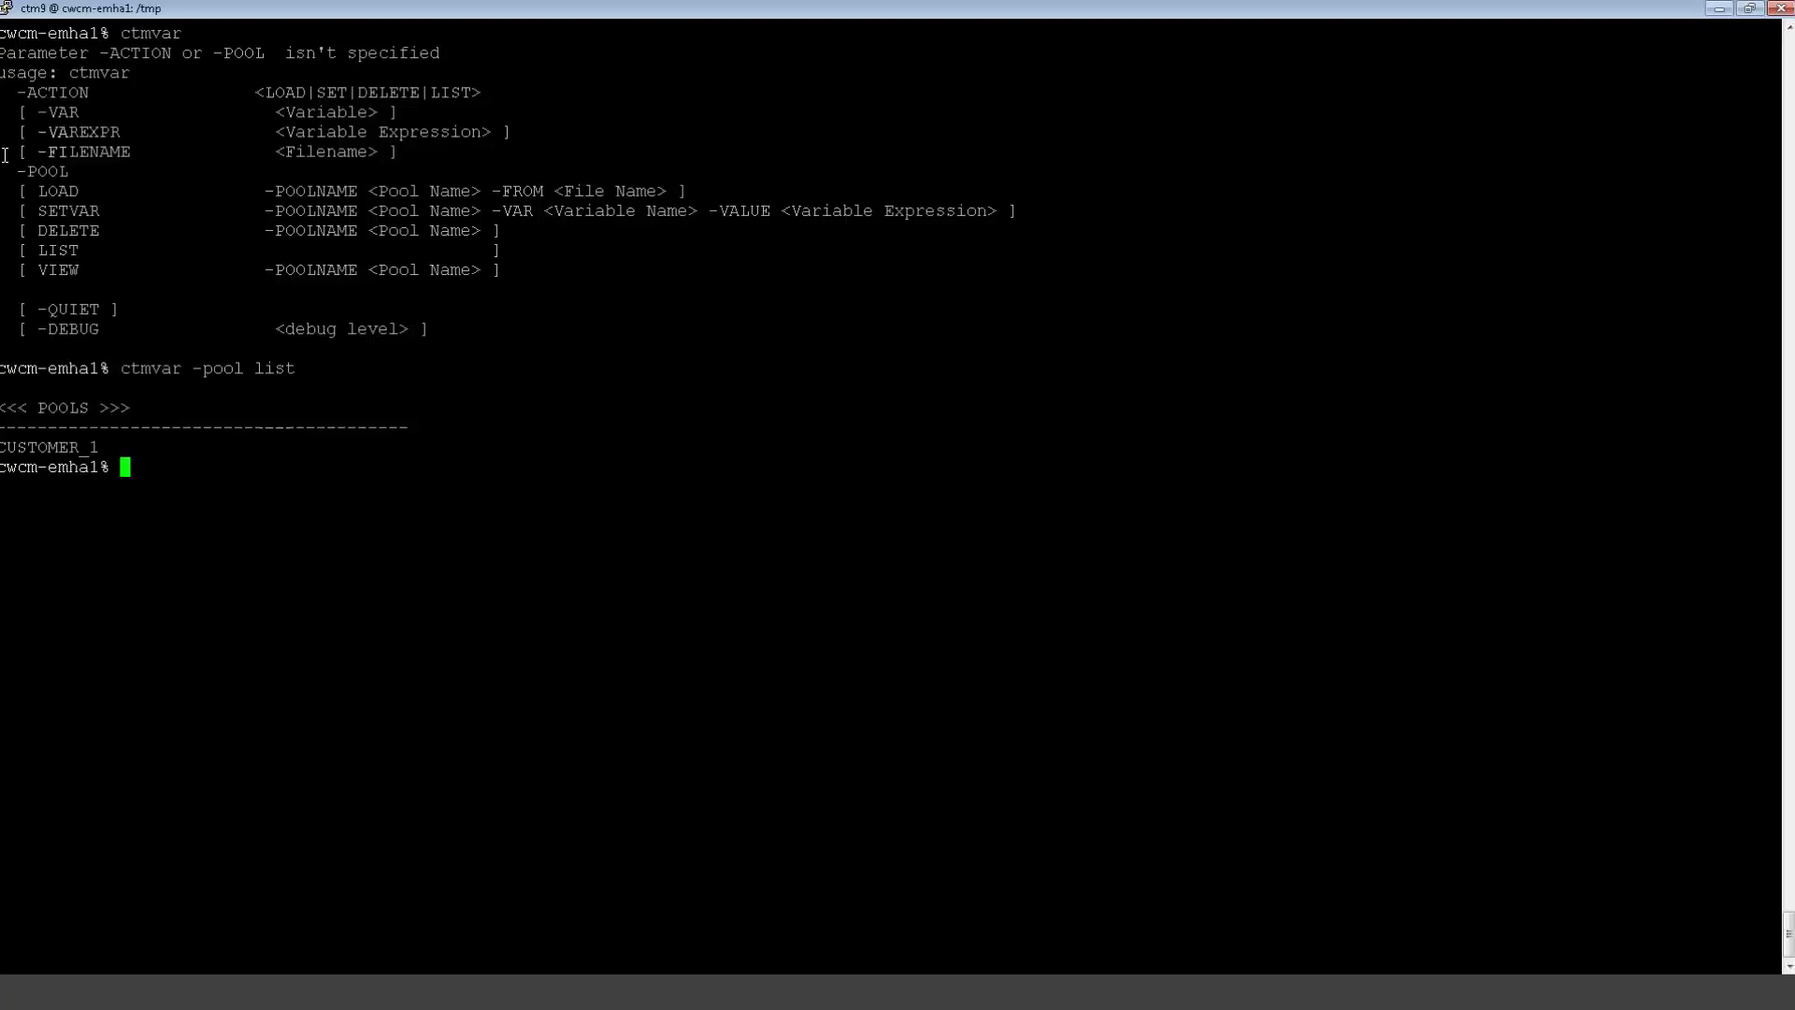
# Display the variables stored in the listed customer pool with "ctmvar -pool view -poolname" and the pool's name.
pyautogui.write('ctmvar -pool view -poolname CUSTOMER_1')
pyautogui.press('Return')
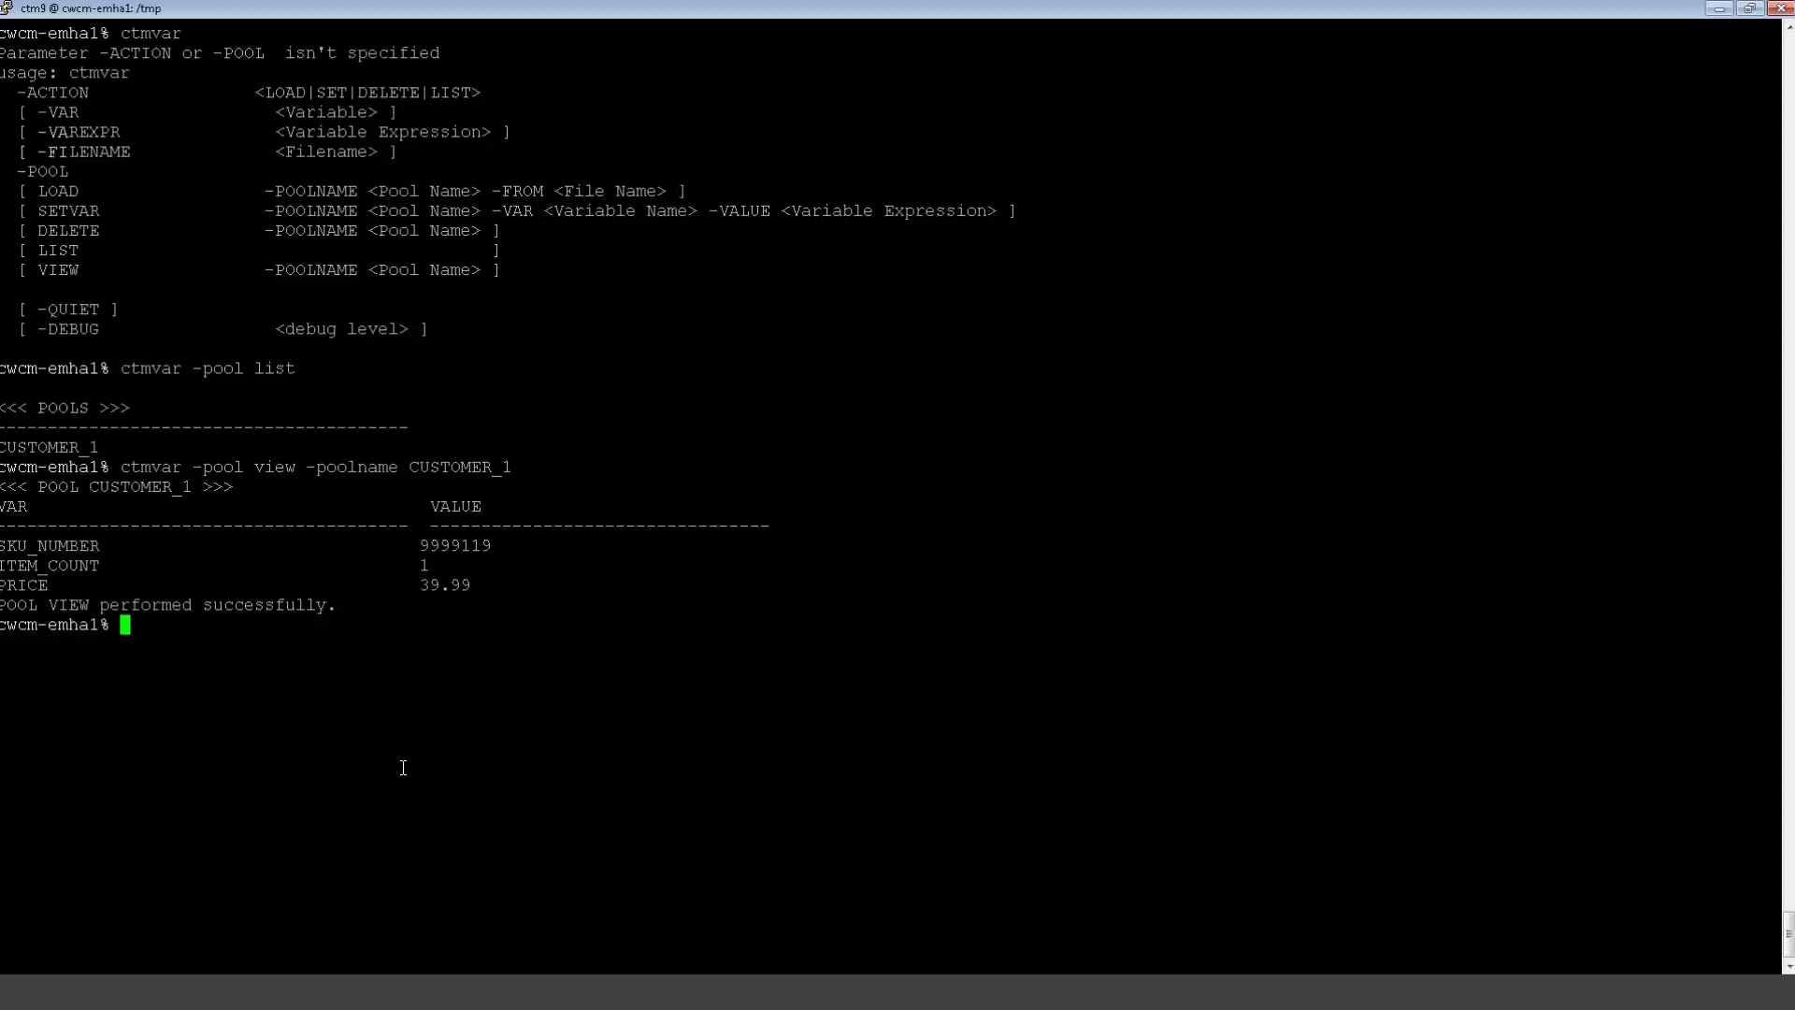
pyautogui.click(859, 16)
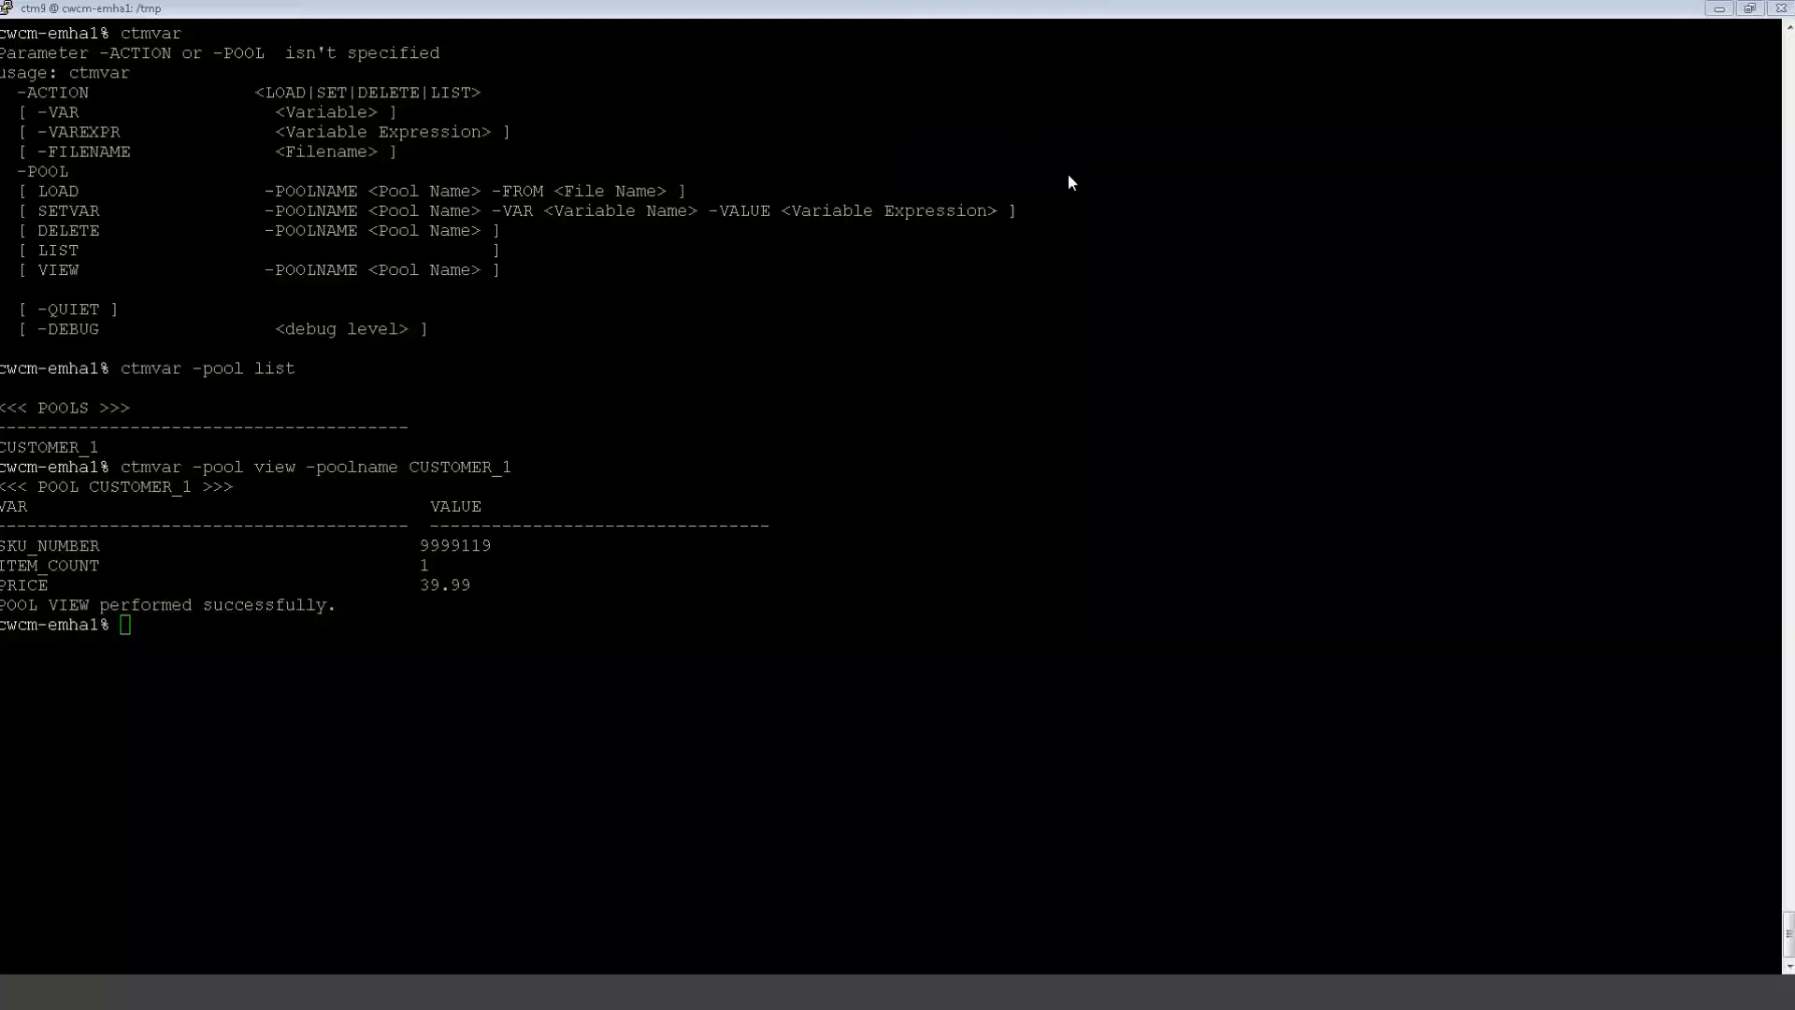
# Switch to Control-M Self Service and order FULFILLMENT DEMO as an independent flow, using the second suggested customer reference ID.
pyautogui.hotkey('alt', 'Tab')
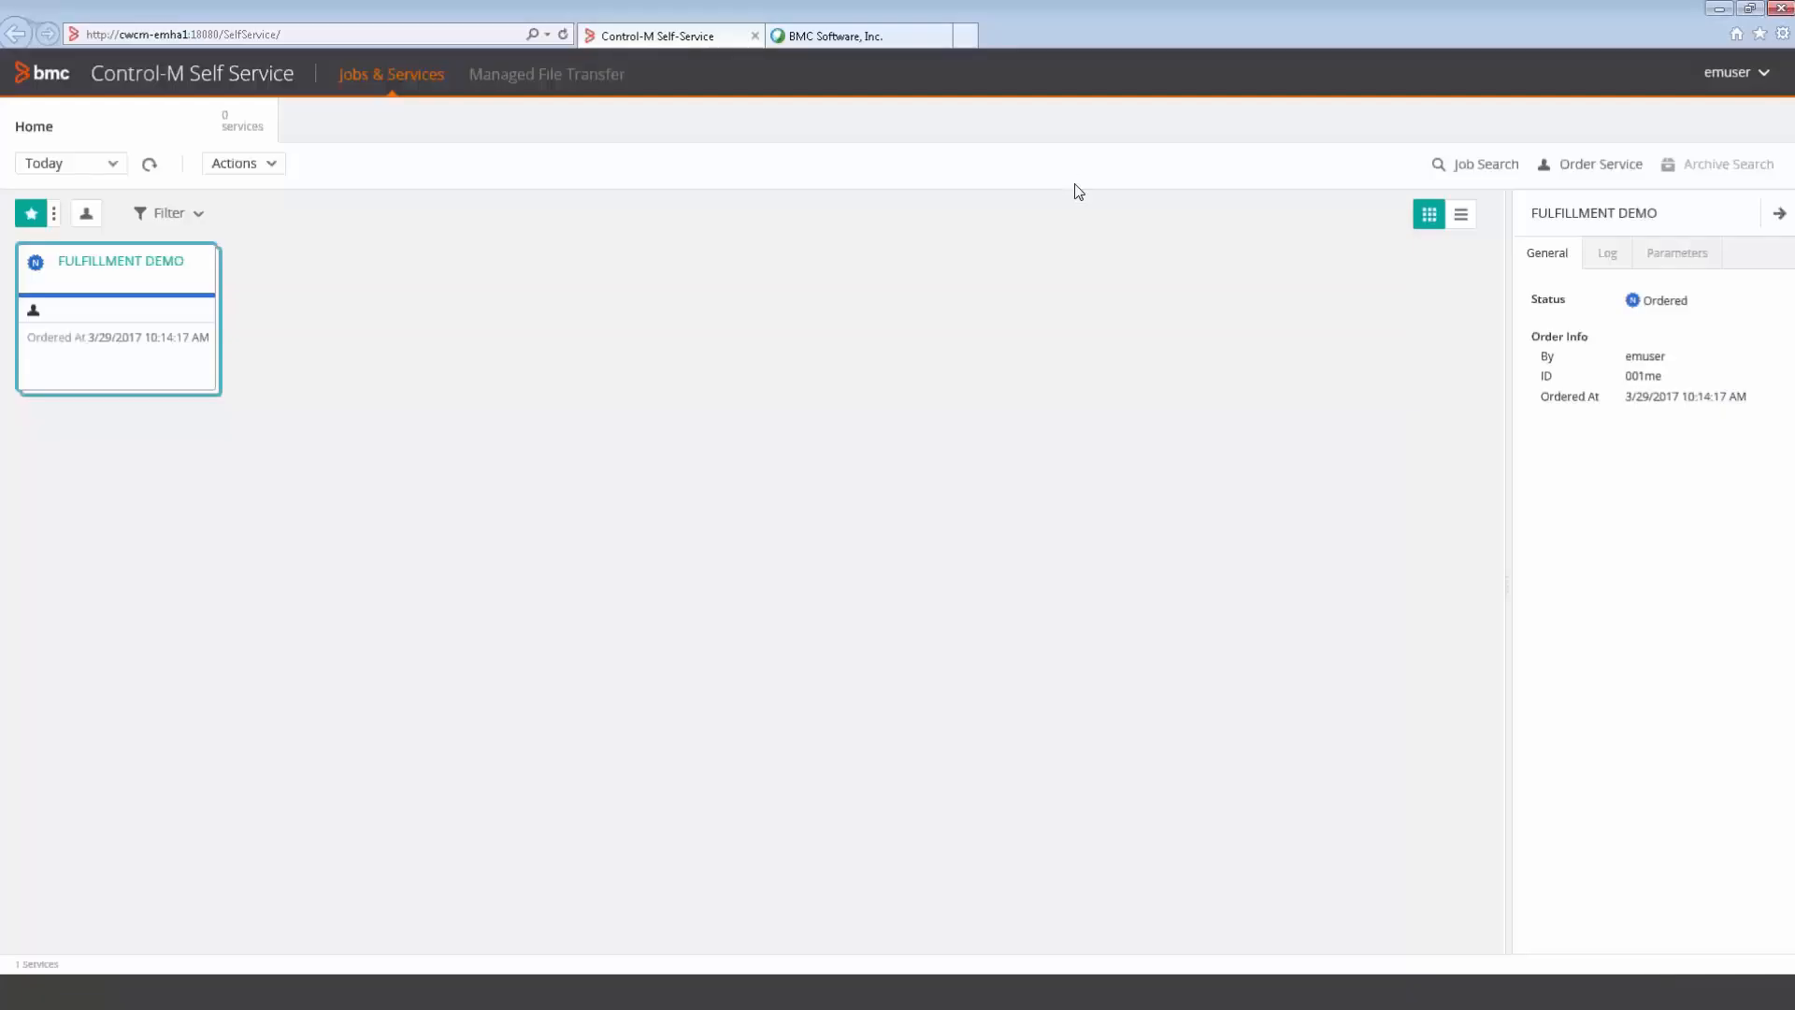
pyautogui.click(1580, 174)
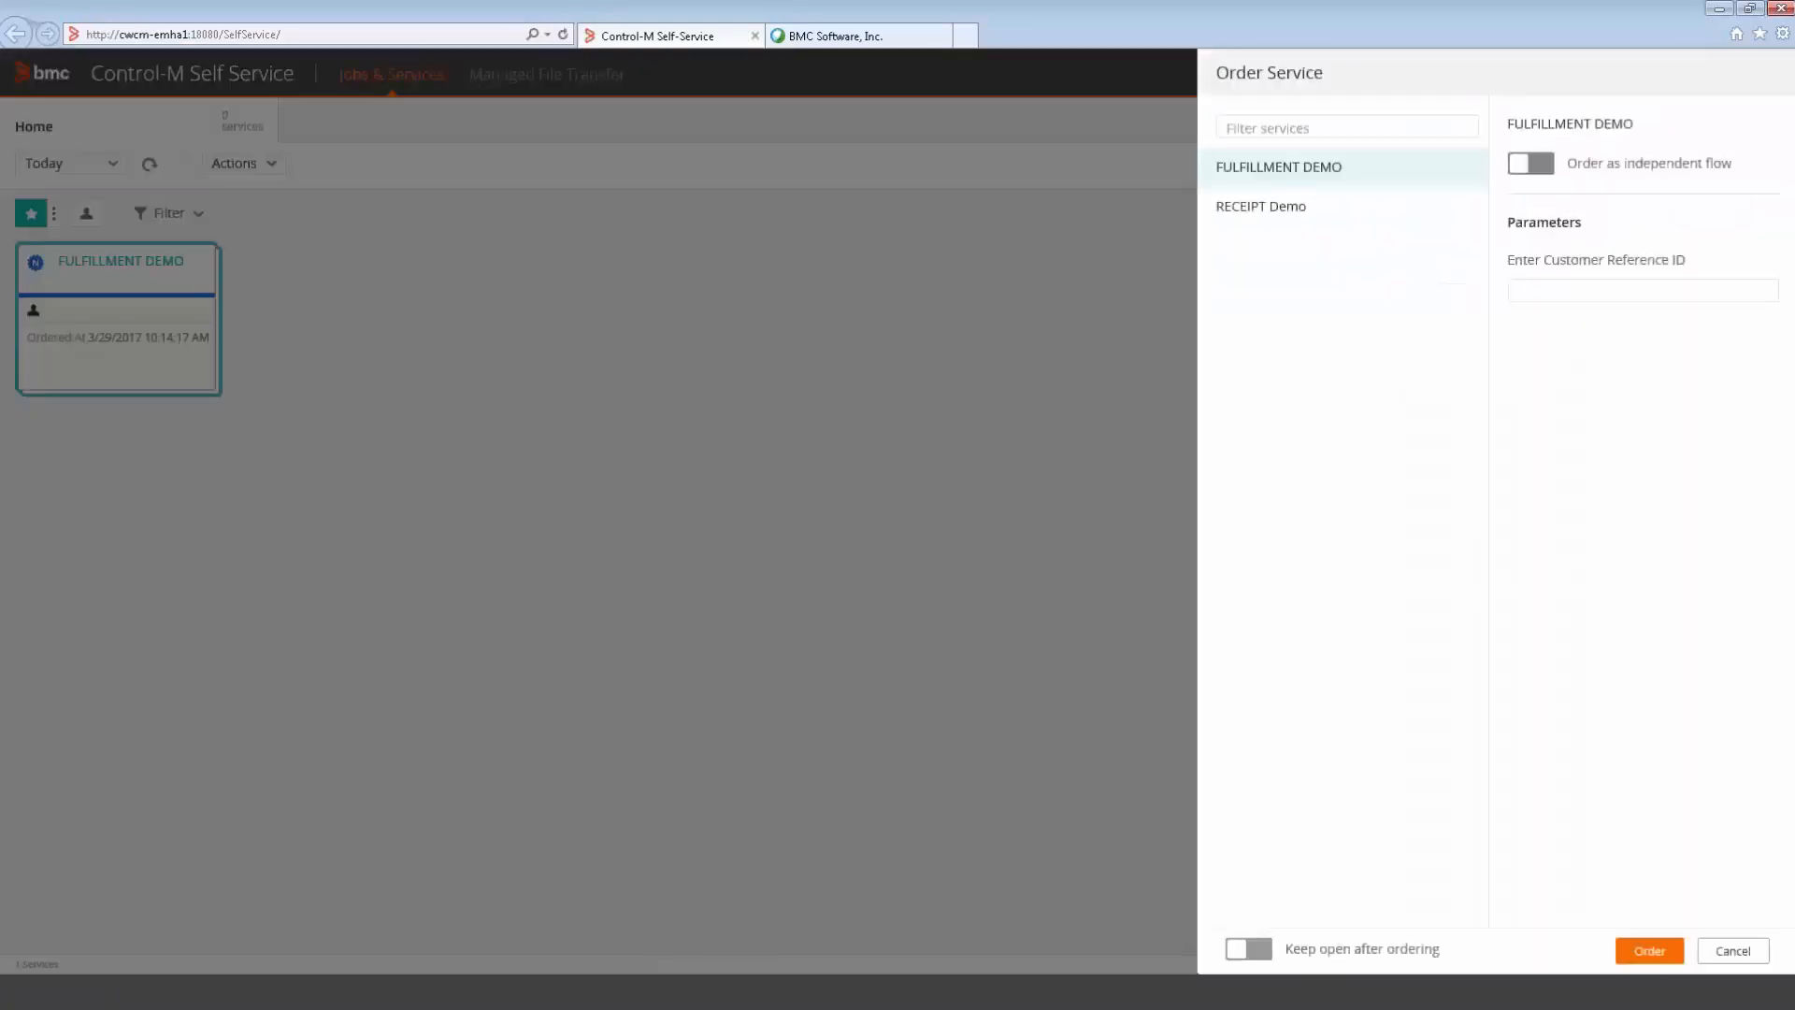
pyautogui.click(1538, 165)
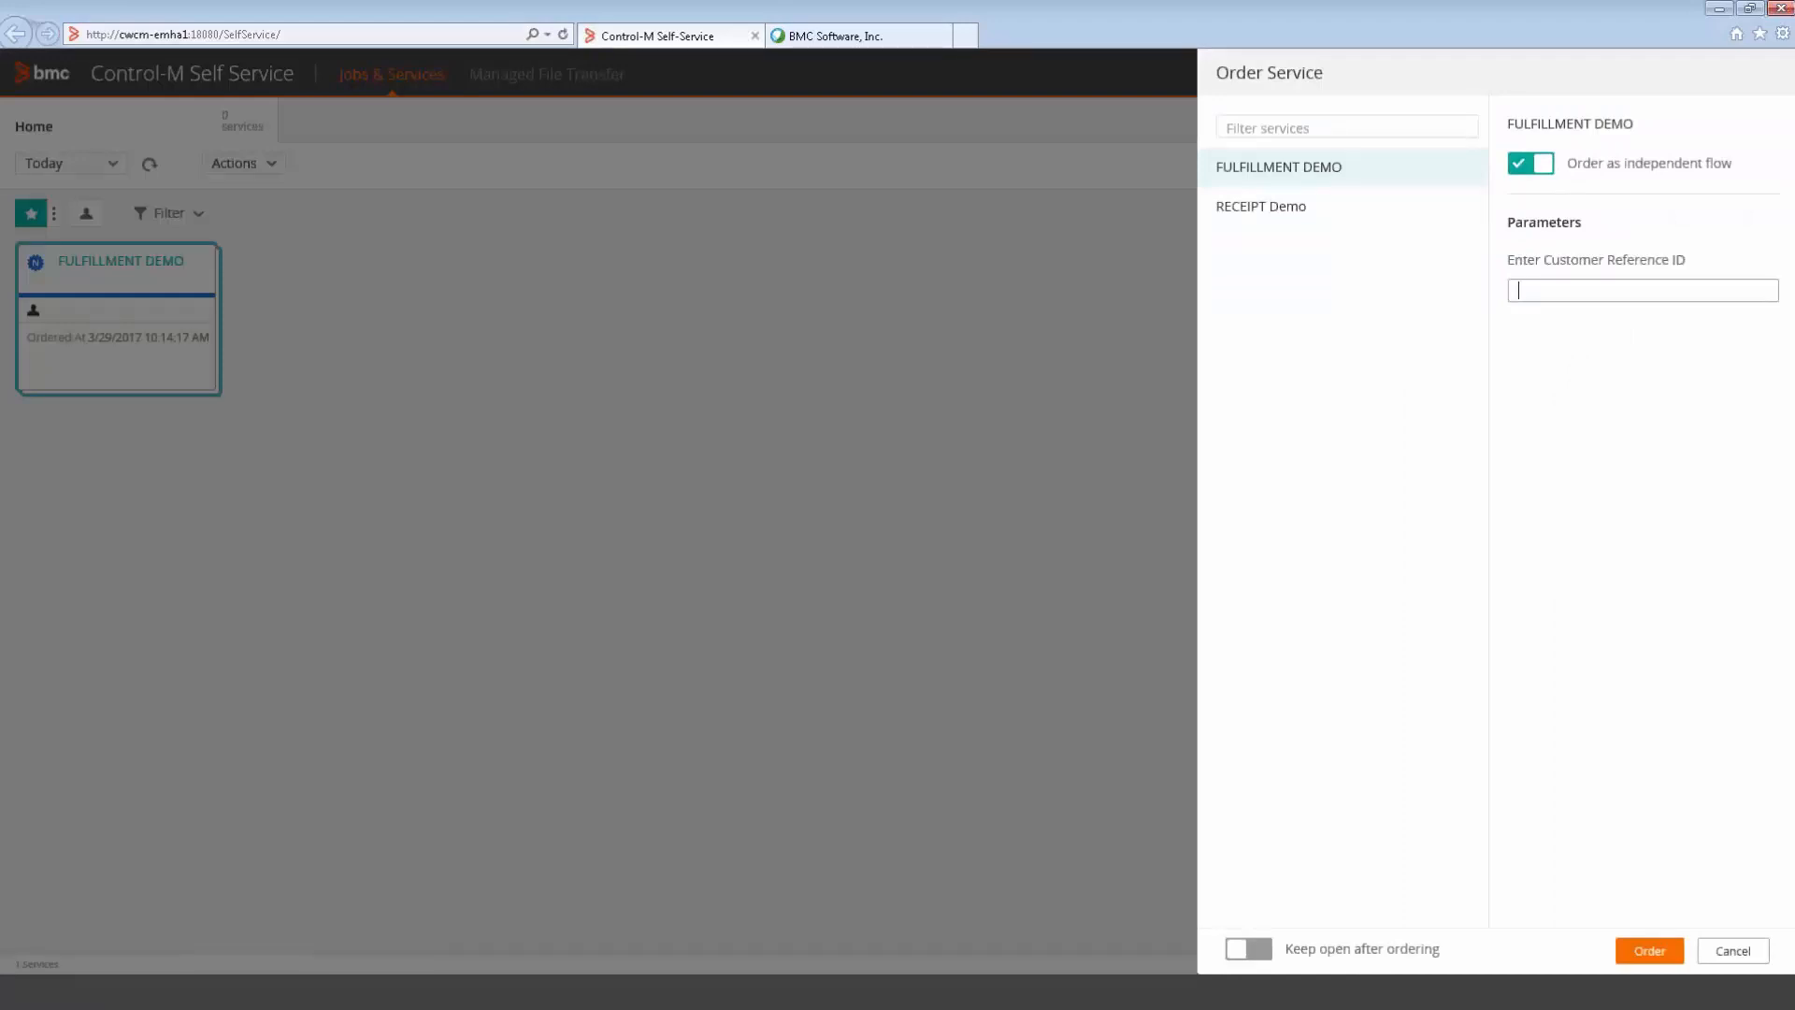
pyautogui.write('V')
pyautogui.press('BackSpace')
pyautogui.write('C')
pyautogui.press('Down')
pyautogui.press('Down')
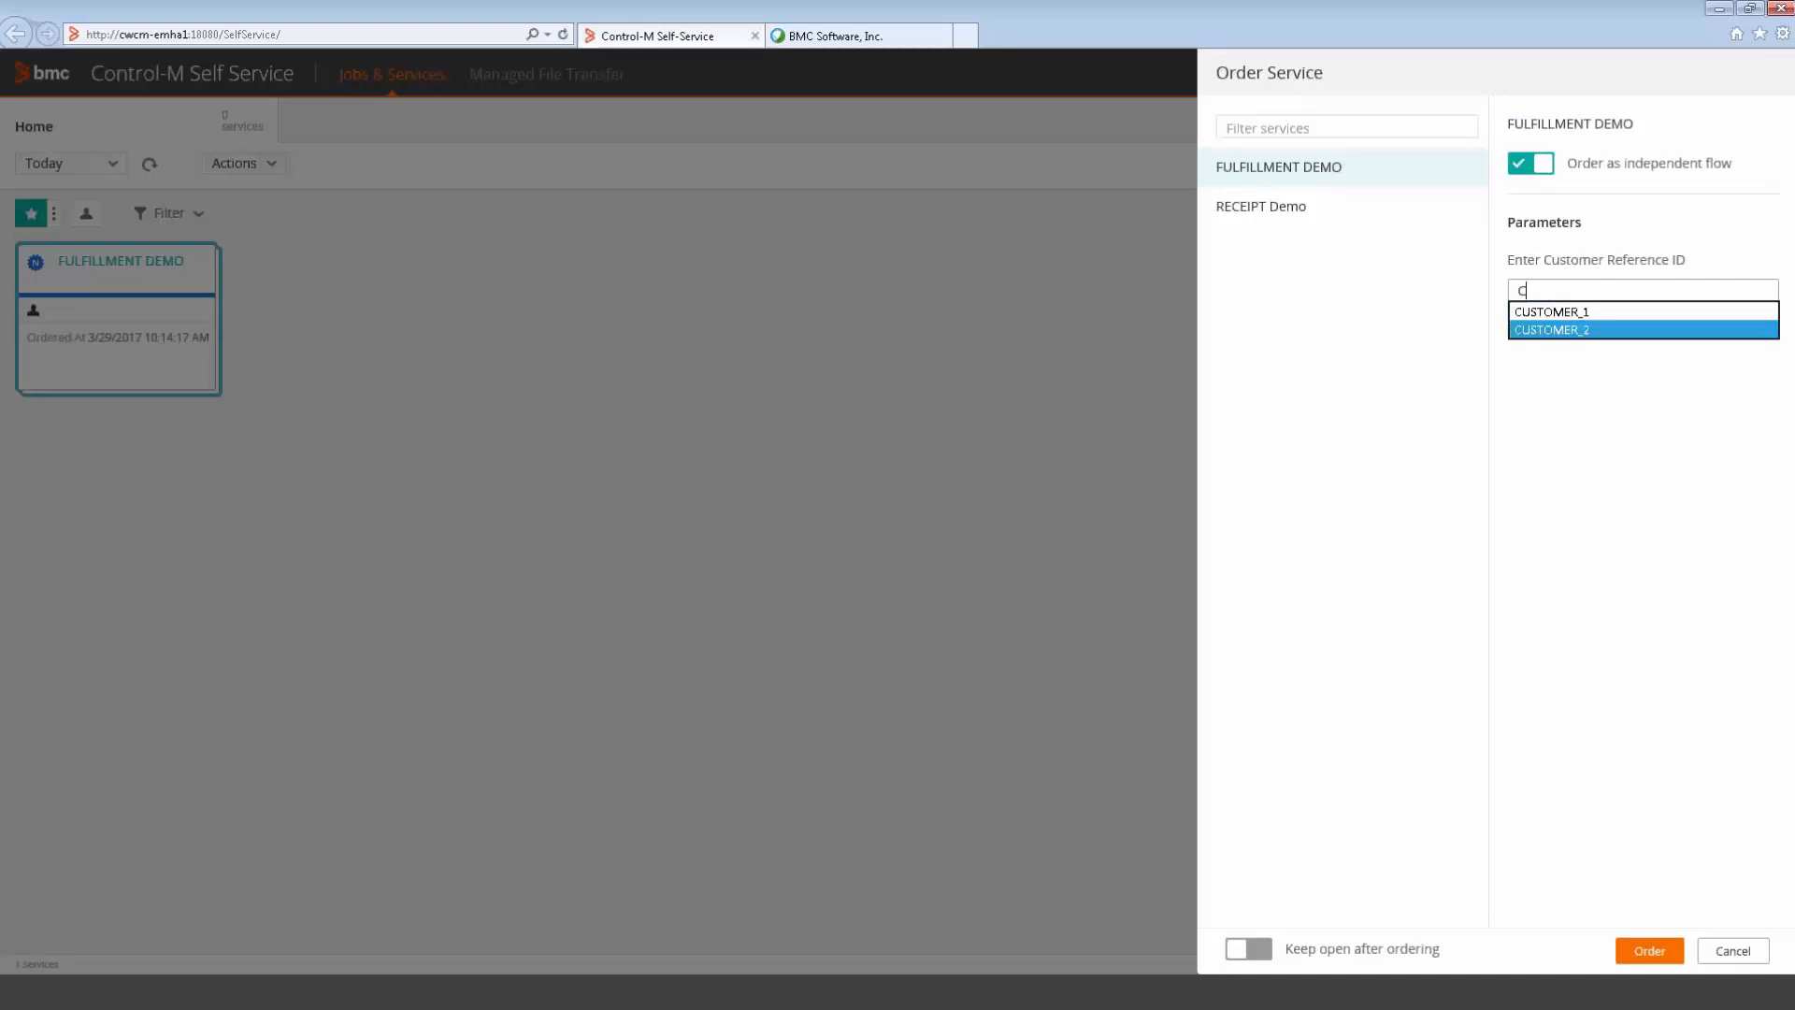
pyautogui.press('Return')
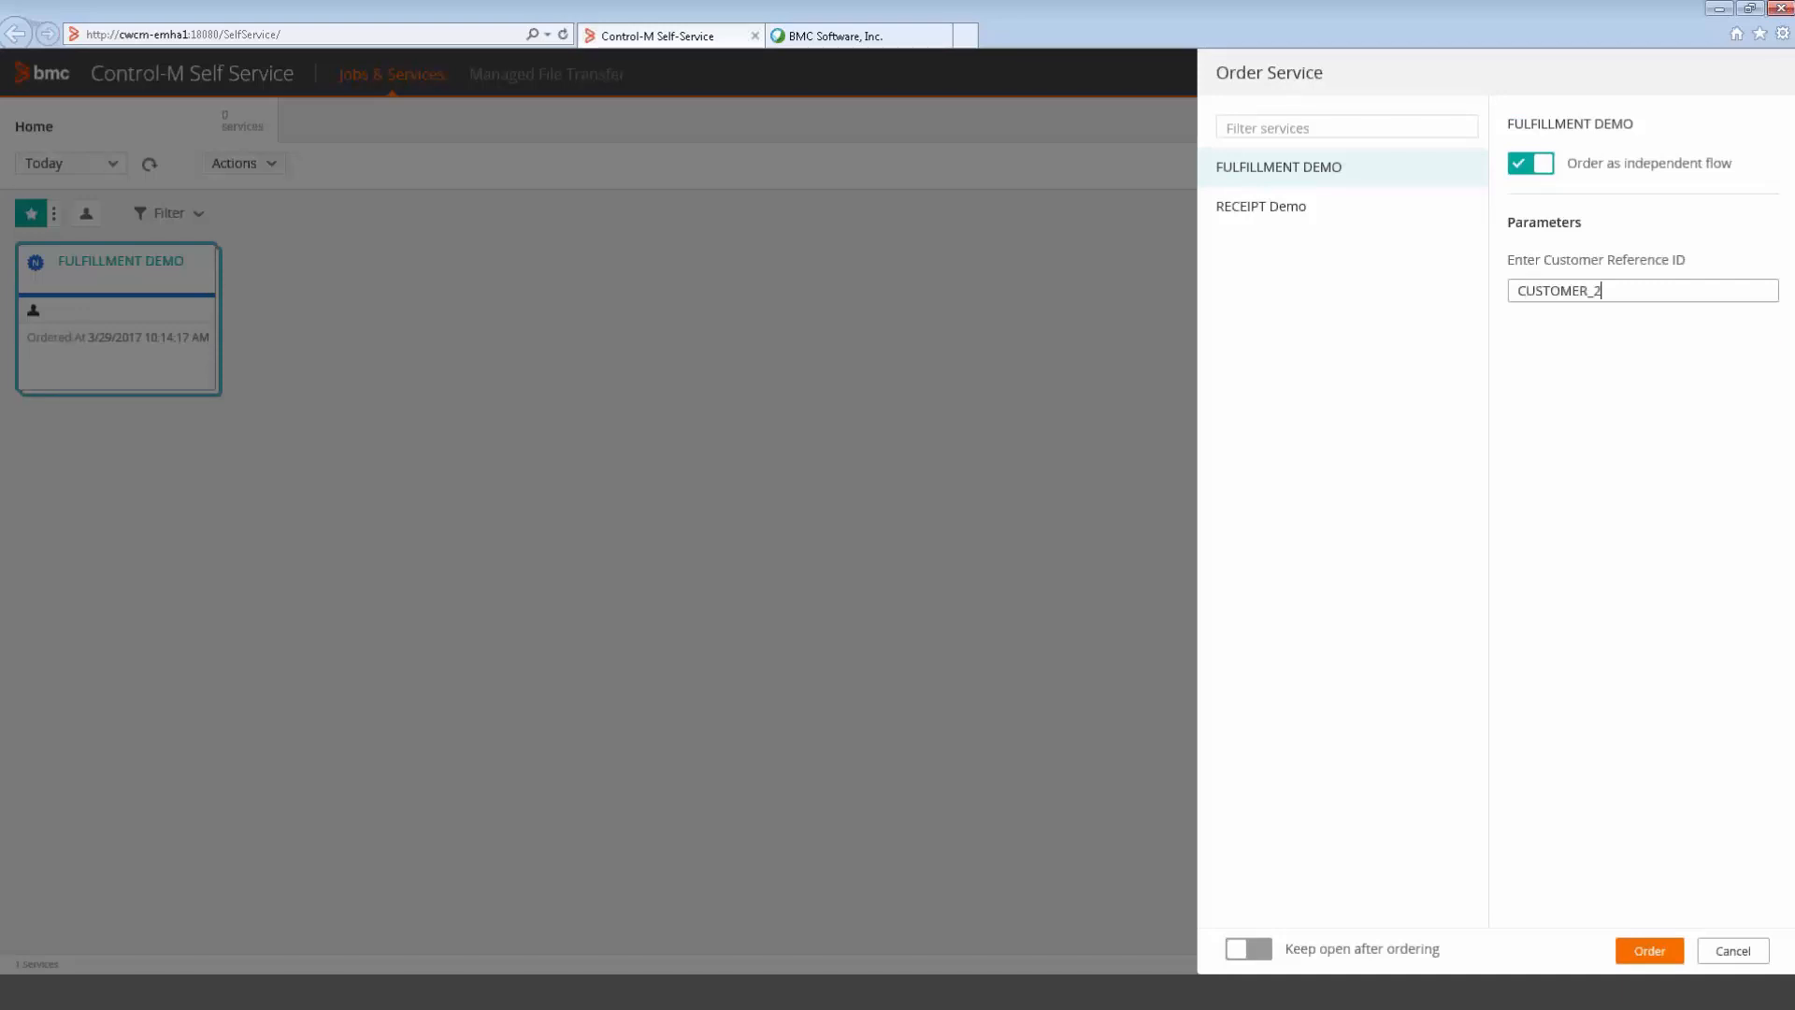
pyautogui.click(1646, 950)
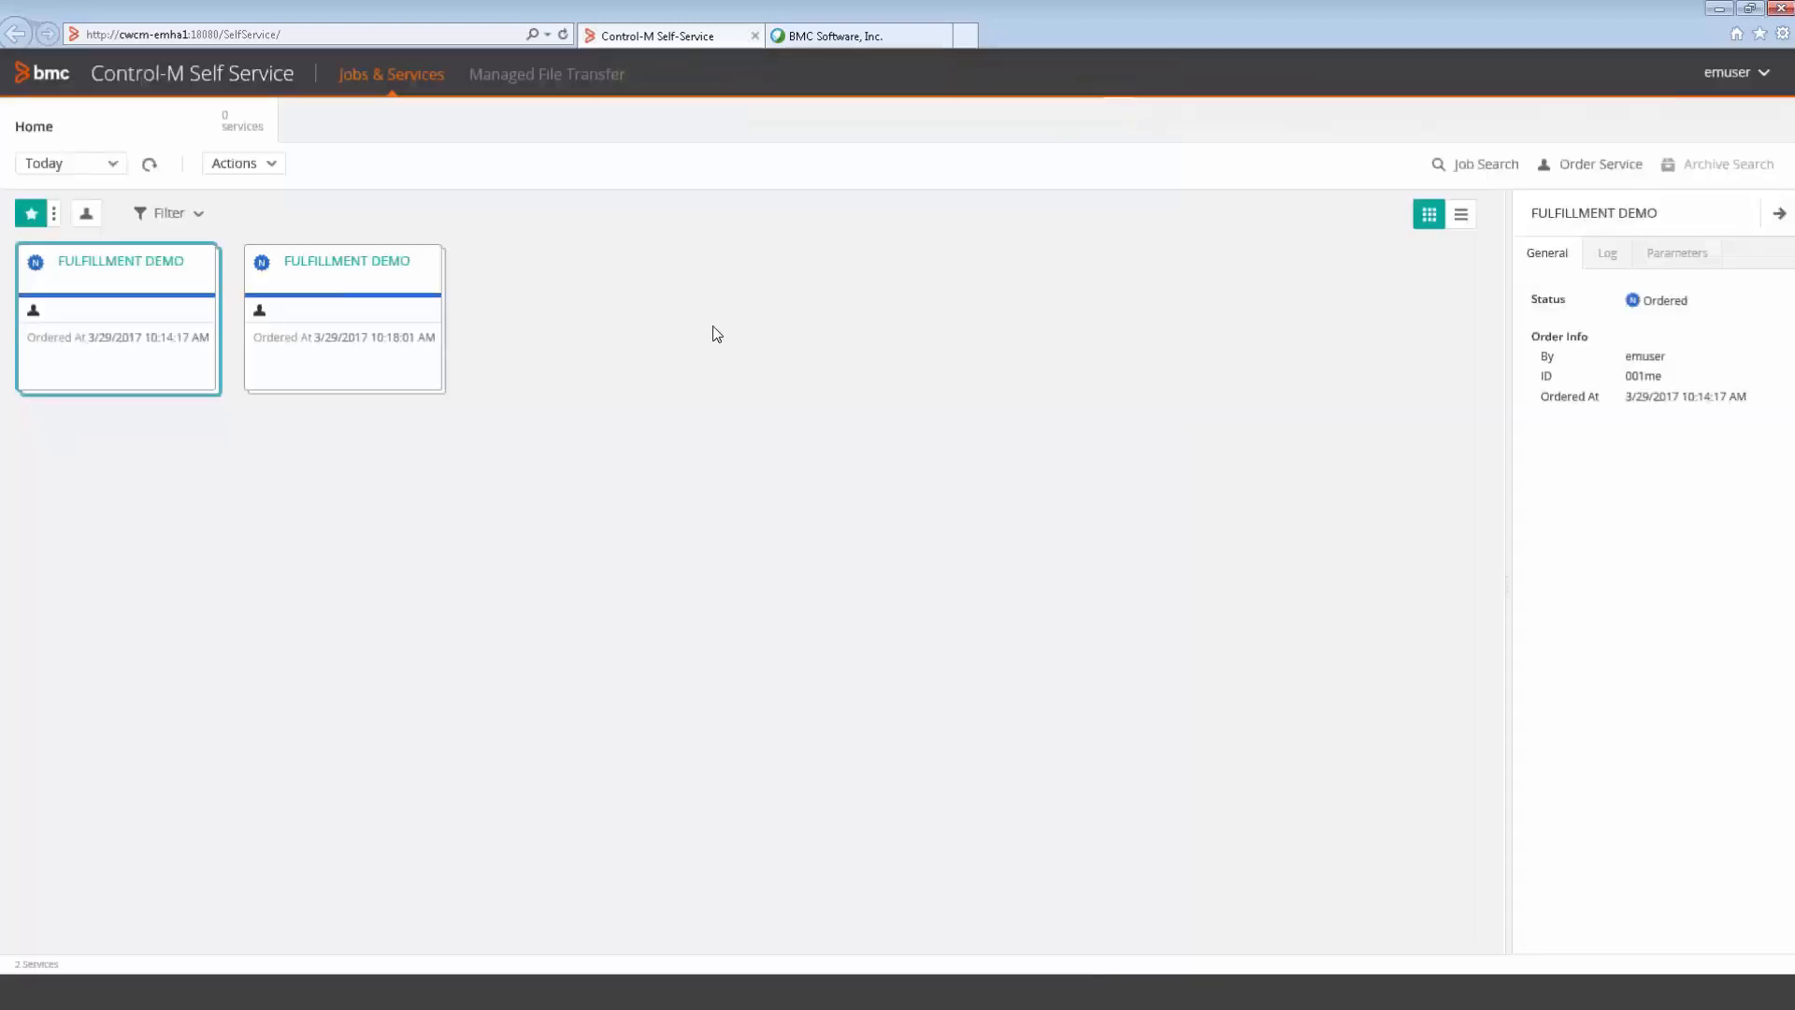
# In Control-M Workload Automation, expand all active jobs and review the output of PROCESS_INPUT in the newly ordered 10:18 flow.
pyautogui.click(391, 399)
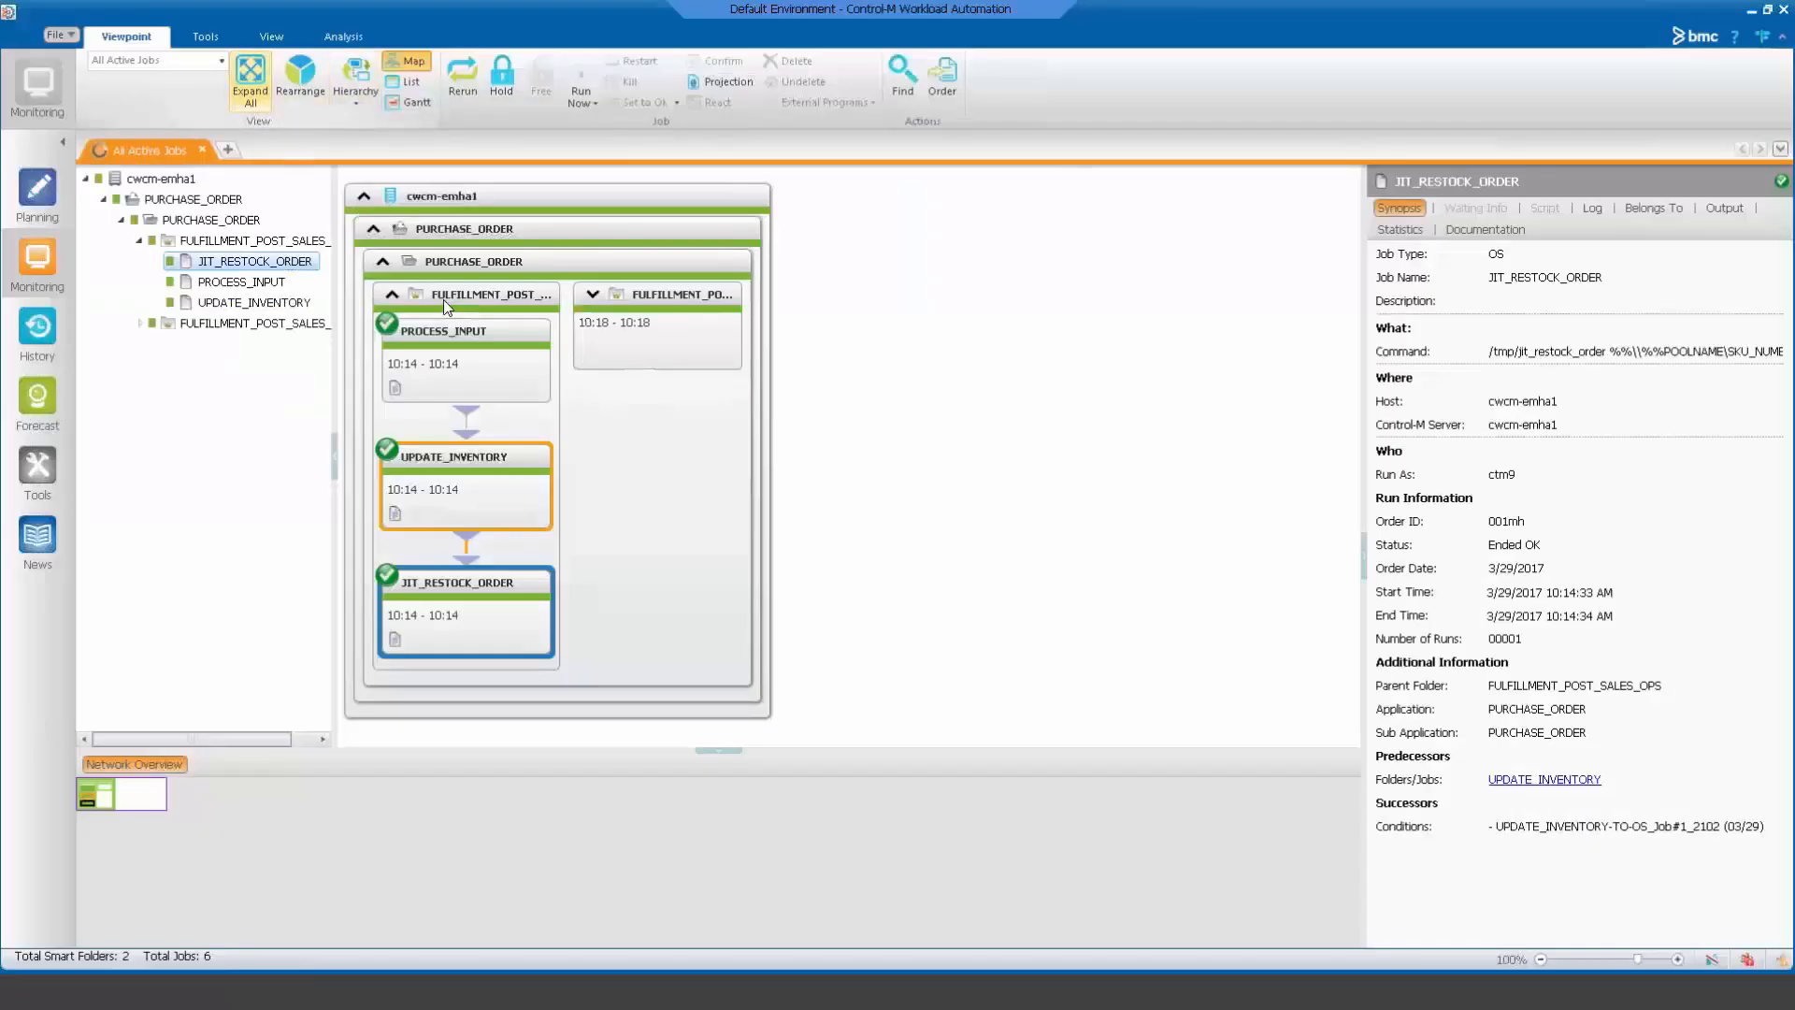
pyautogui.click(250, 80)
pyautogui.click(680, 383)
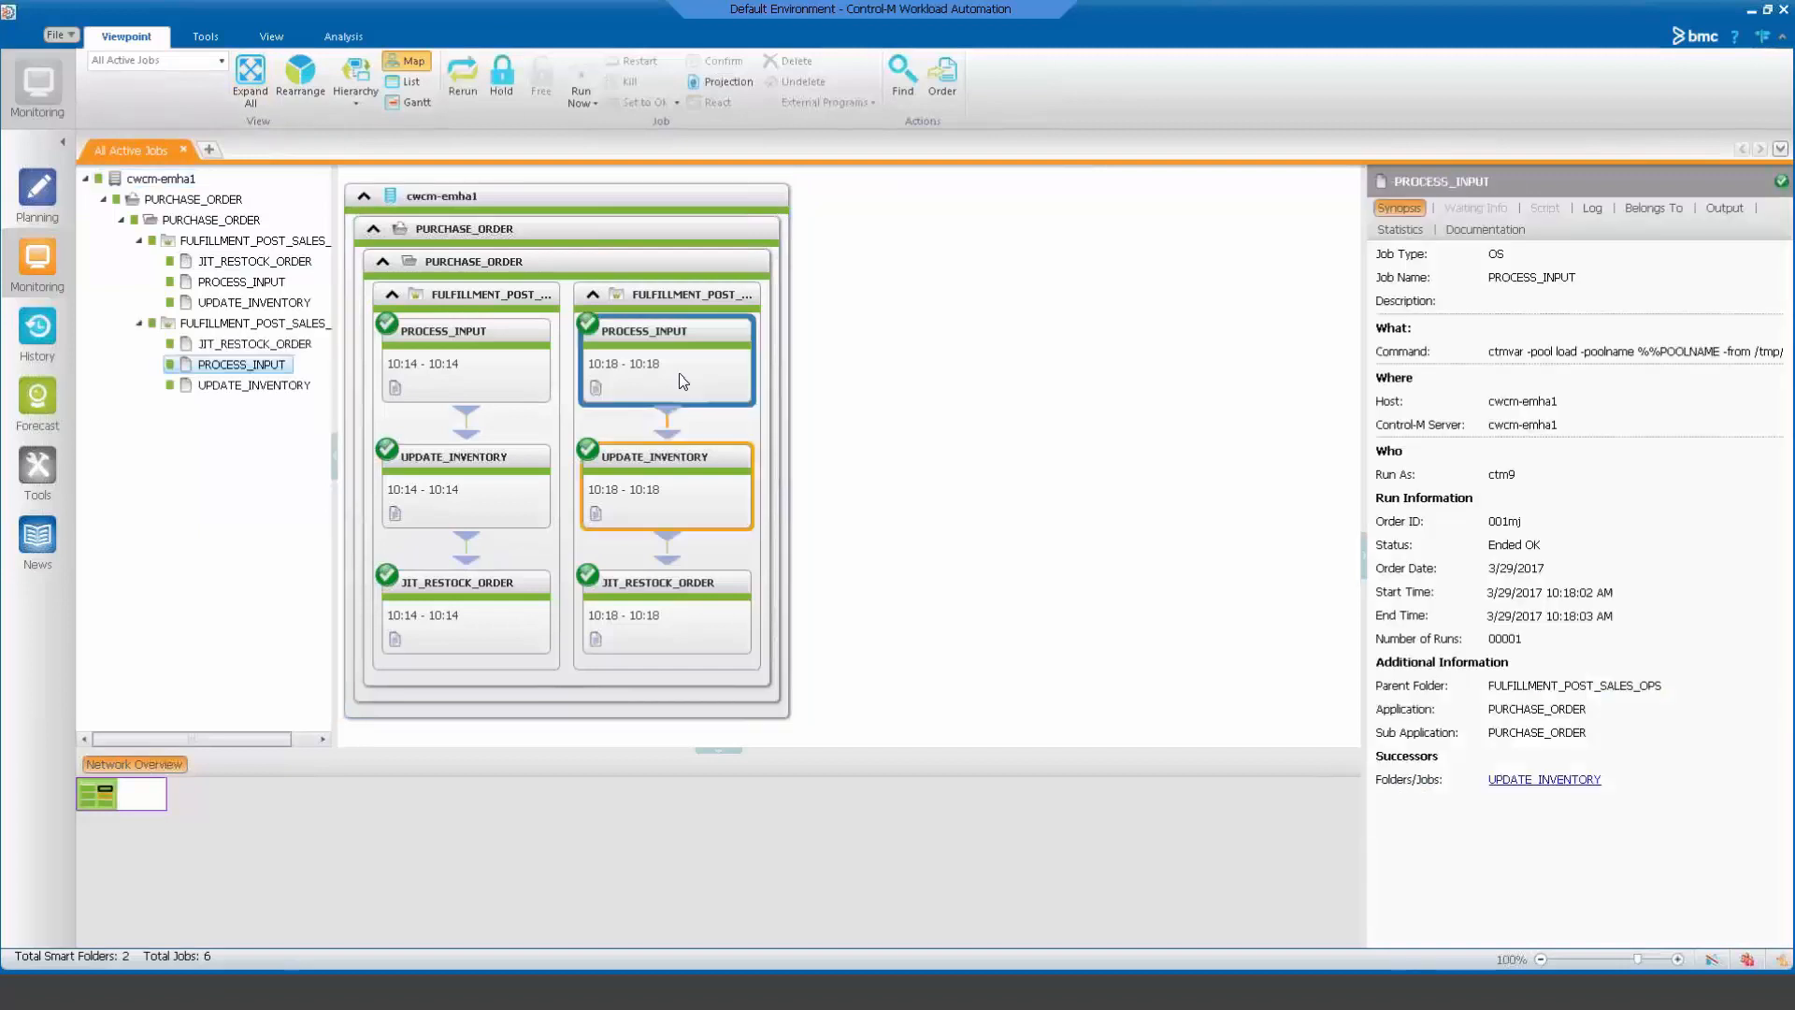
pyautogui.rightClick(682, 378)
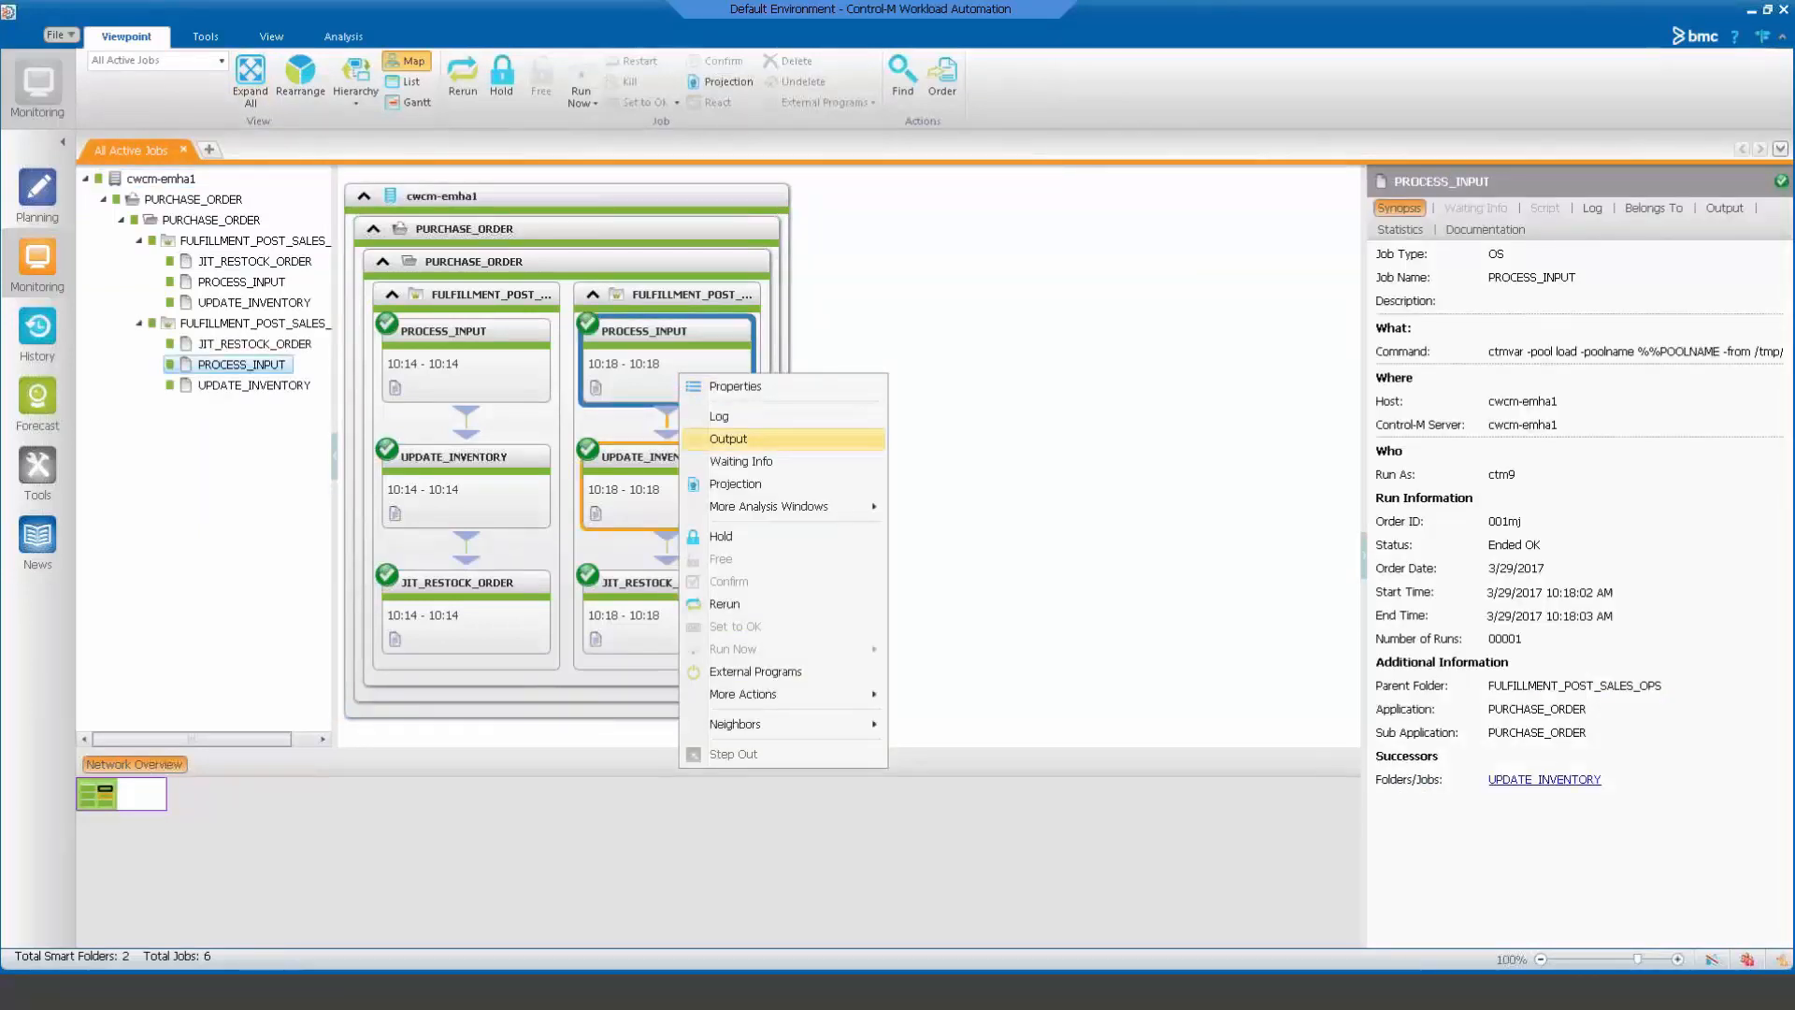
pyautogui.click(736, 441)
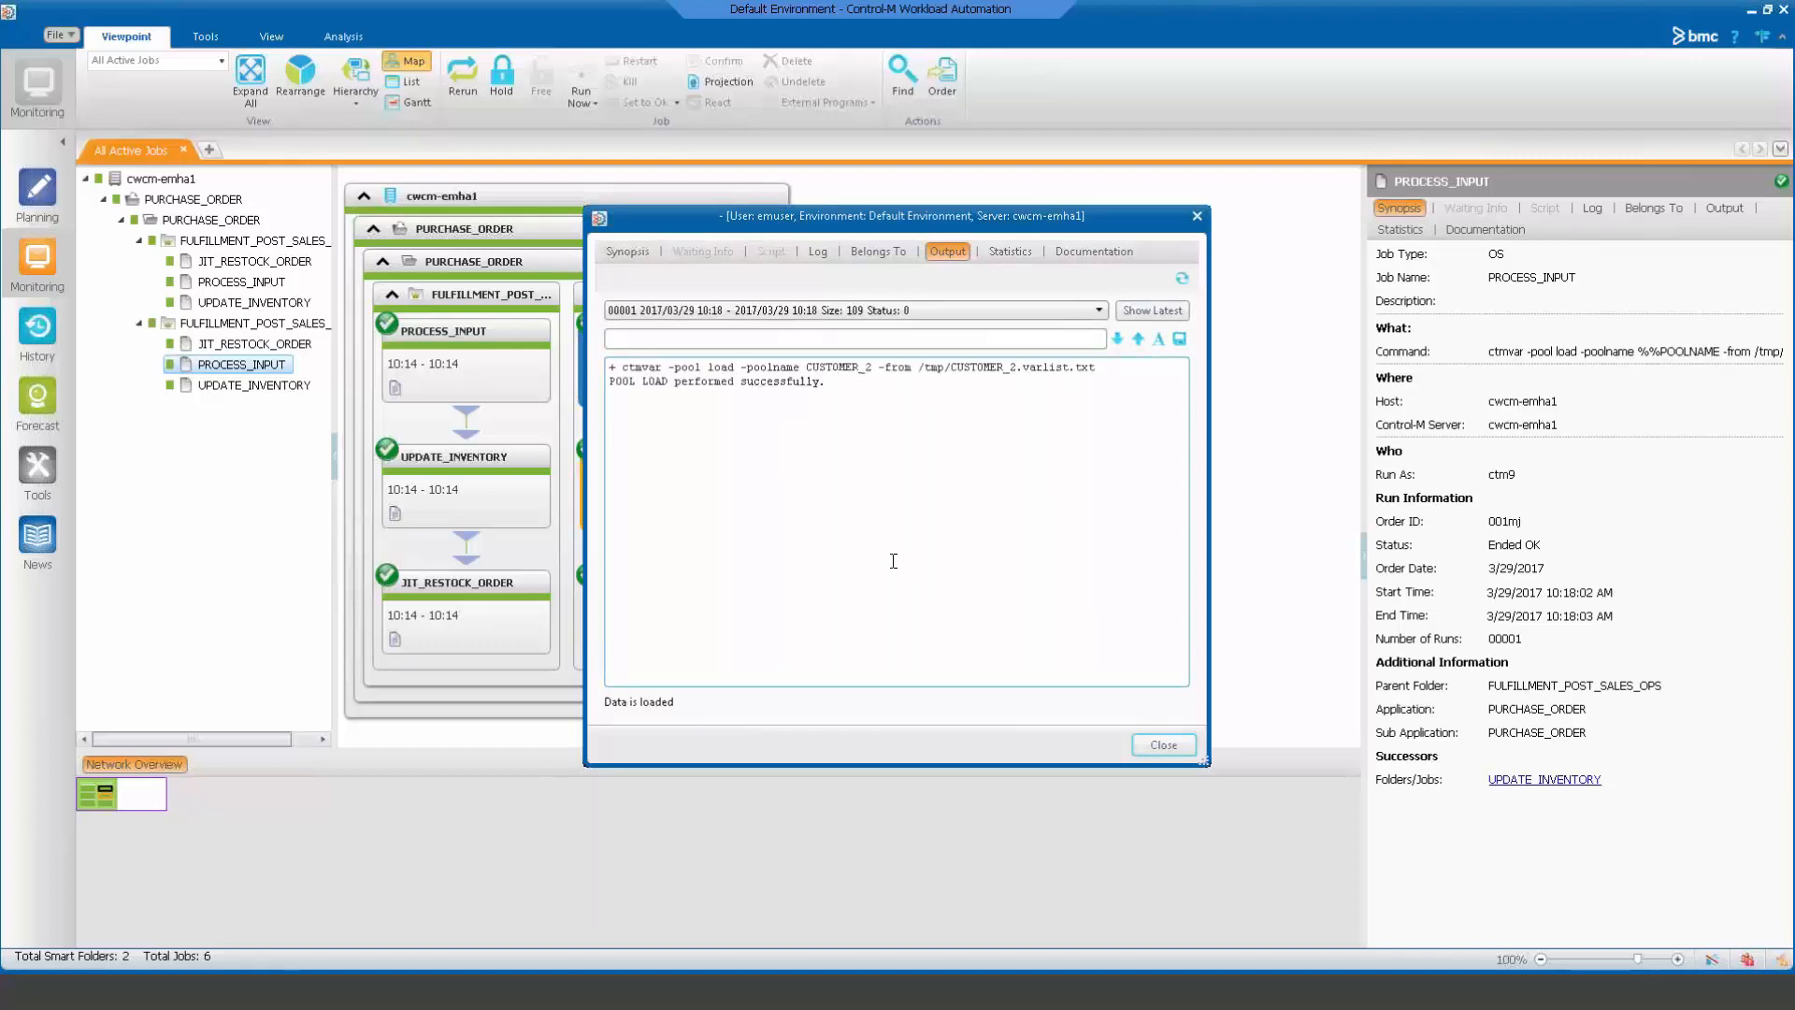
pyautogui.click(1180, 748)
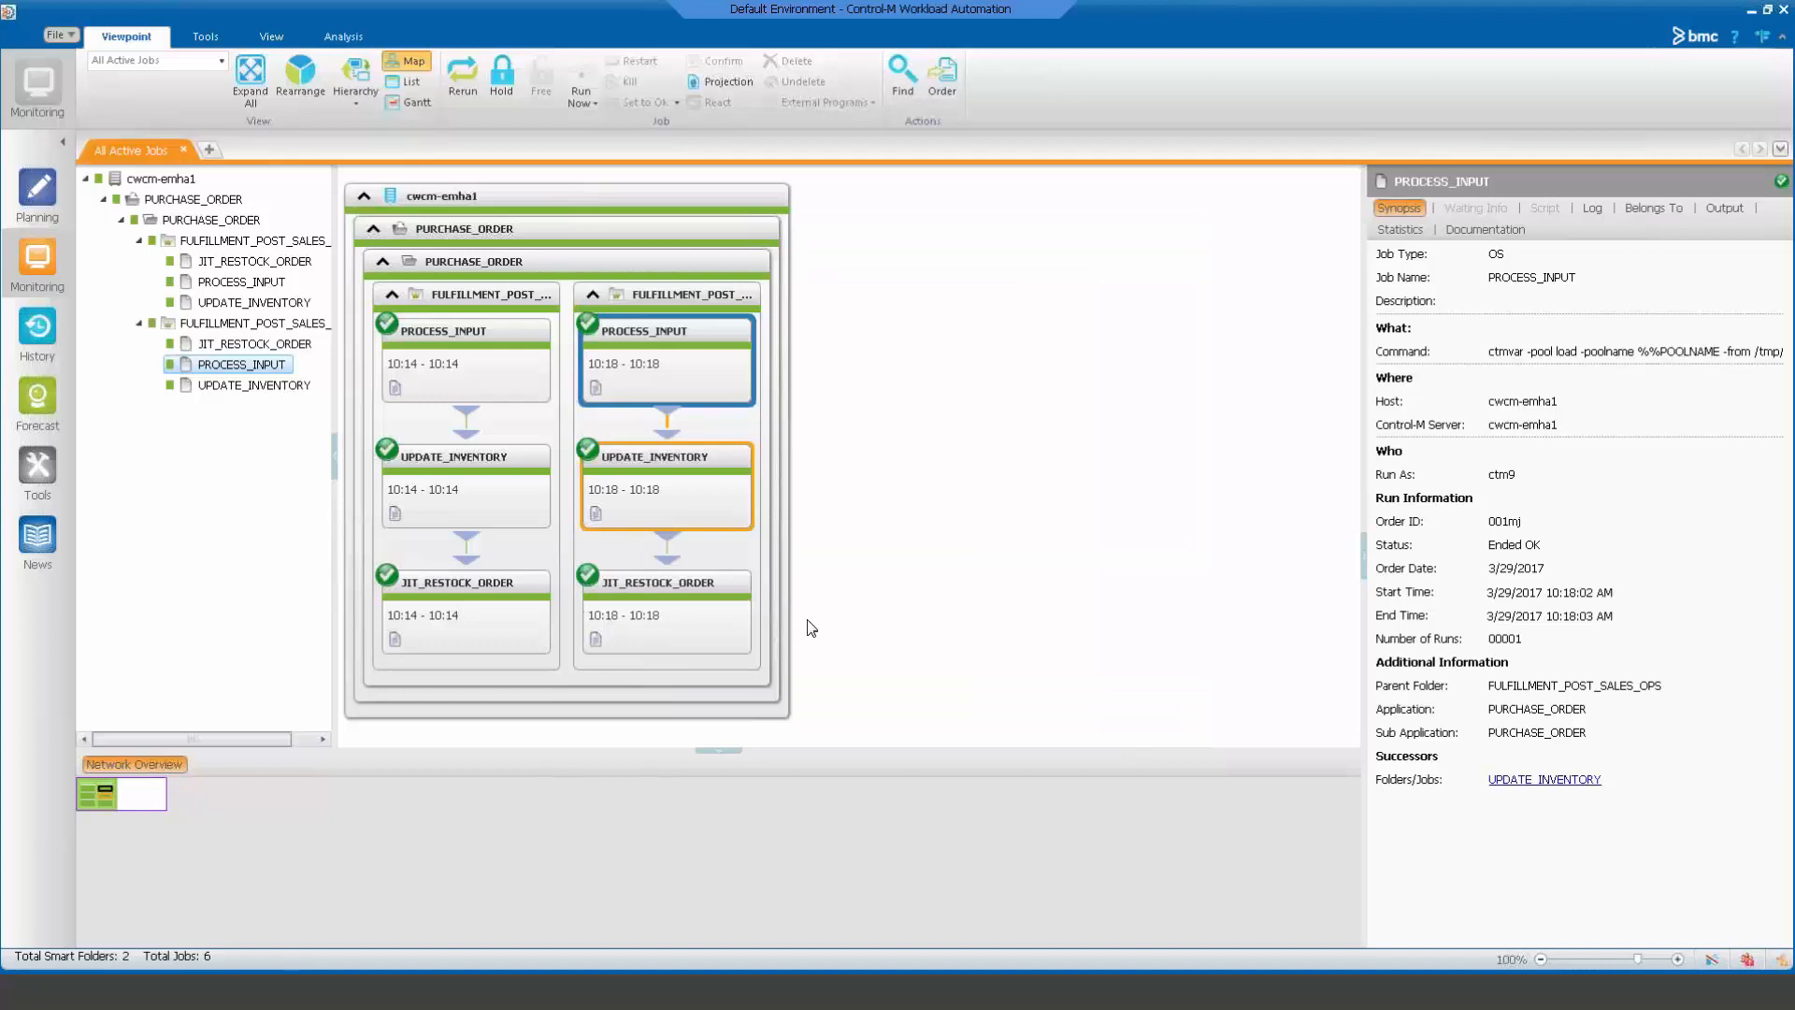
# Review the output of the UPDATE_INVENTORY job in the 10:18 flow.
pyautogui.rightClick(677, 498)
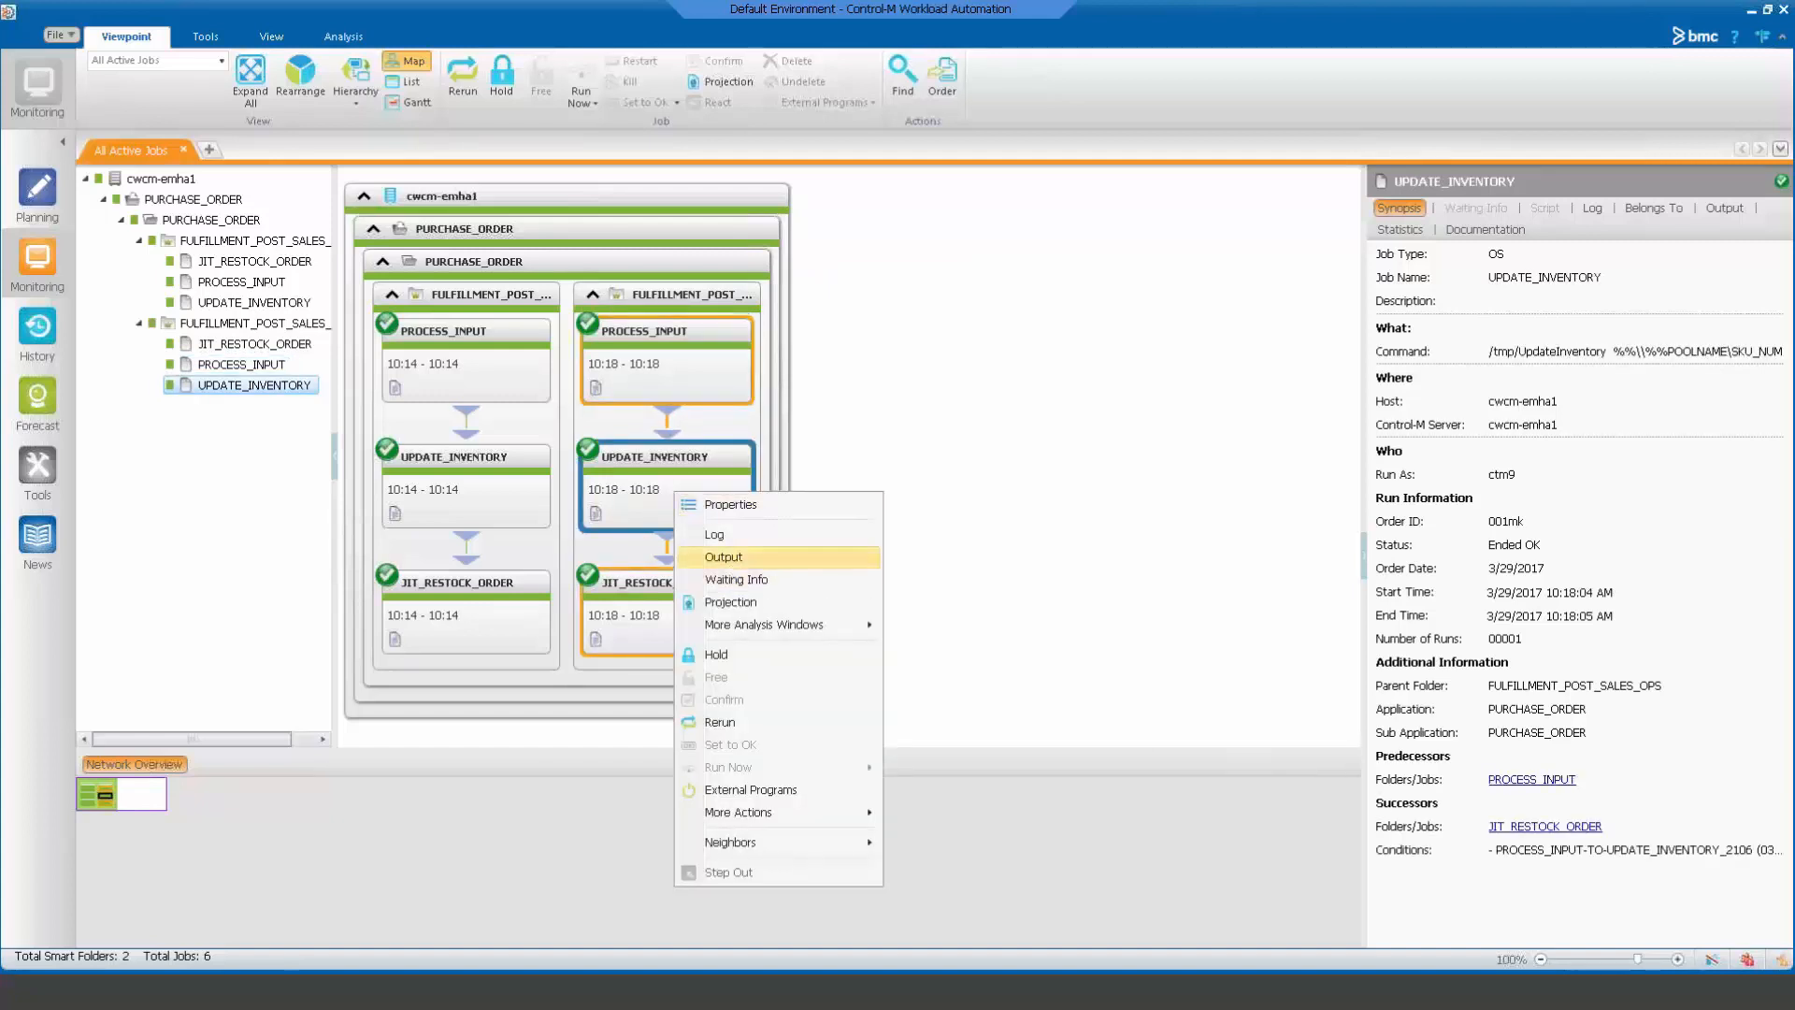
pyautogui.click(730, 559)
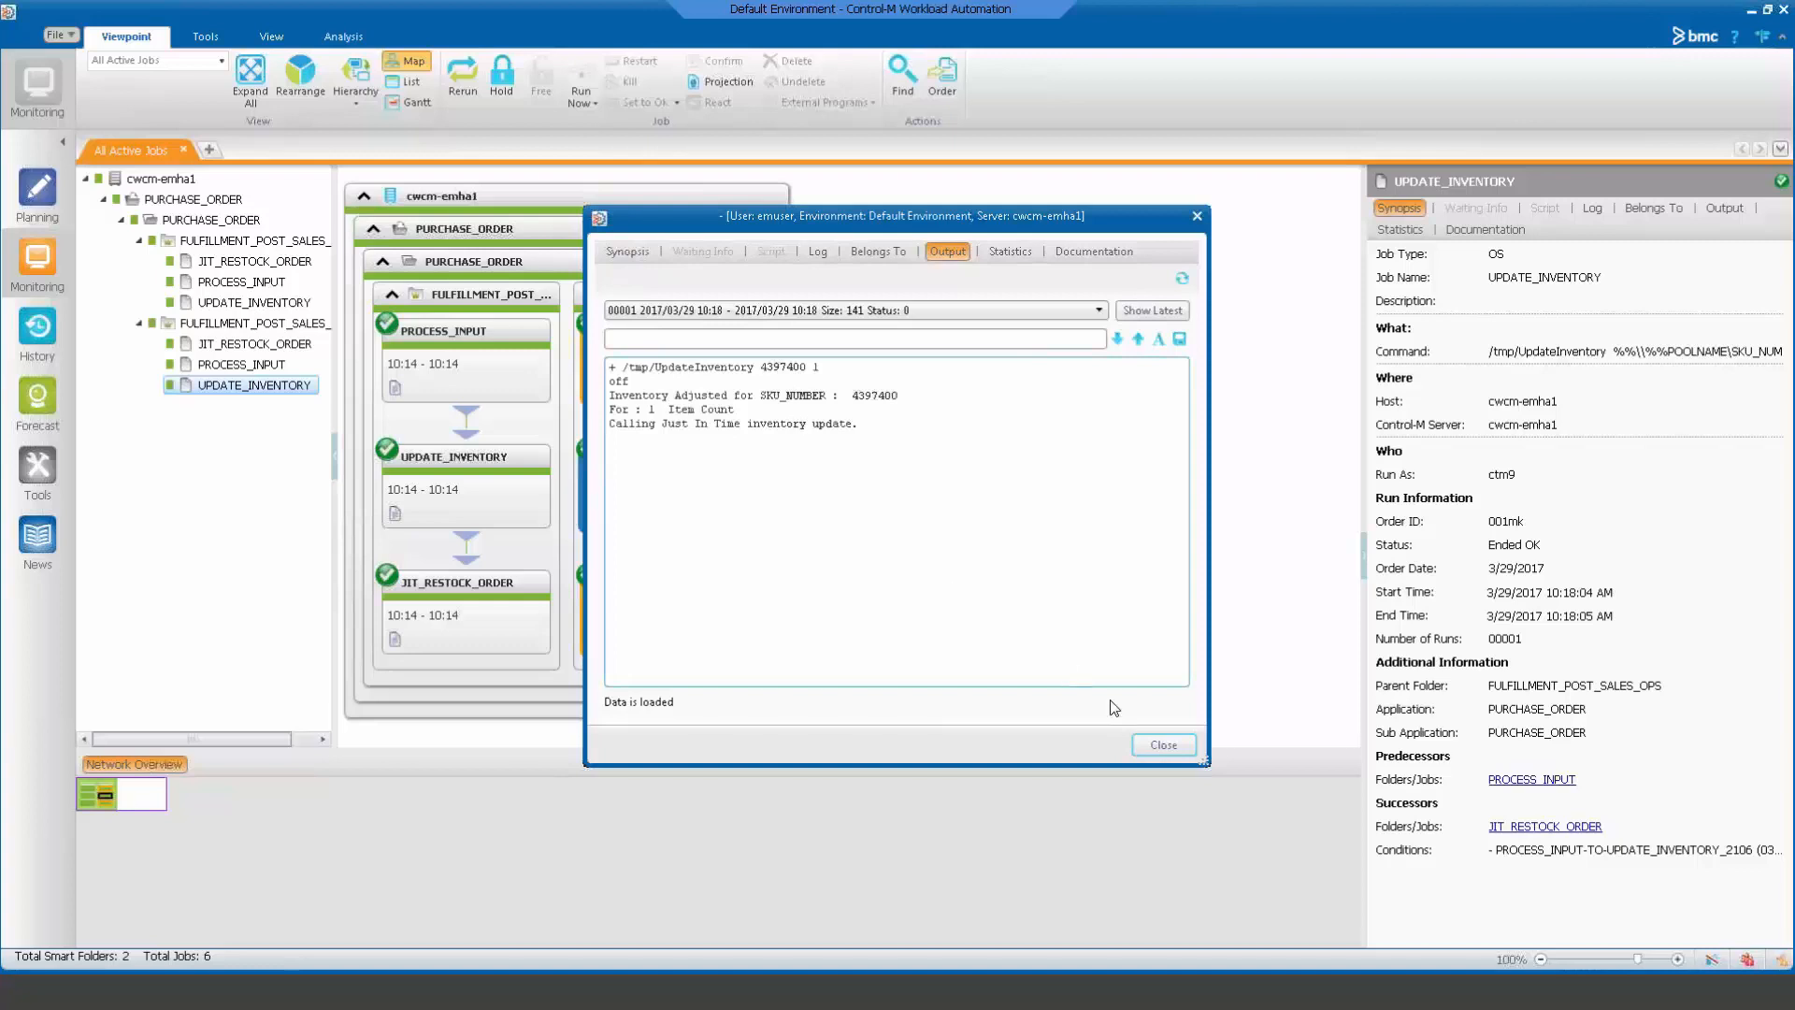
pyautogui.click(1163, 744)
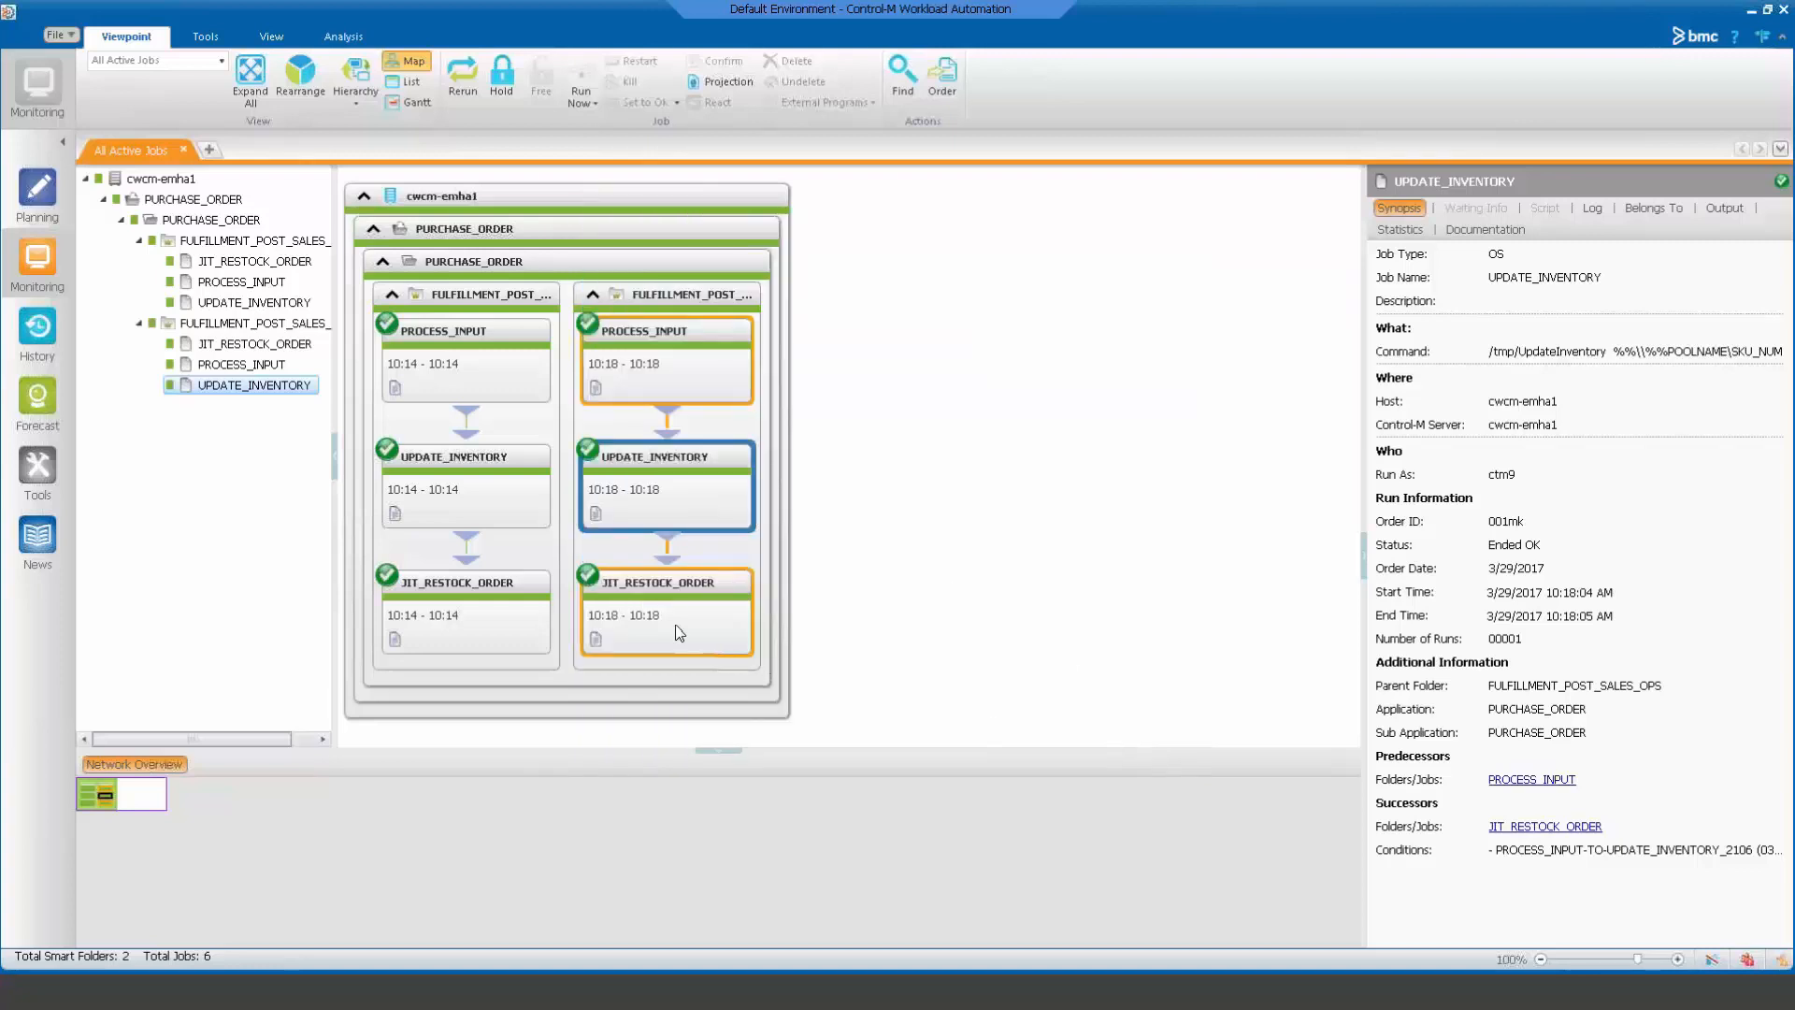
# Review the output of the JIT_RESTOCK_ORDER job in the 10:18 flow.
pyautogui.click(678, 633)
pyautogui.rightClick(677, 627)
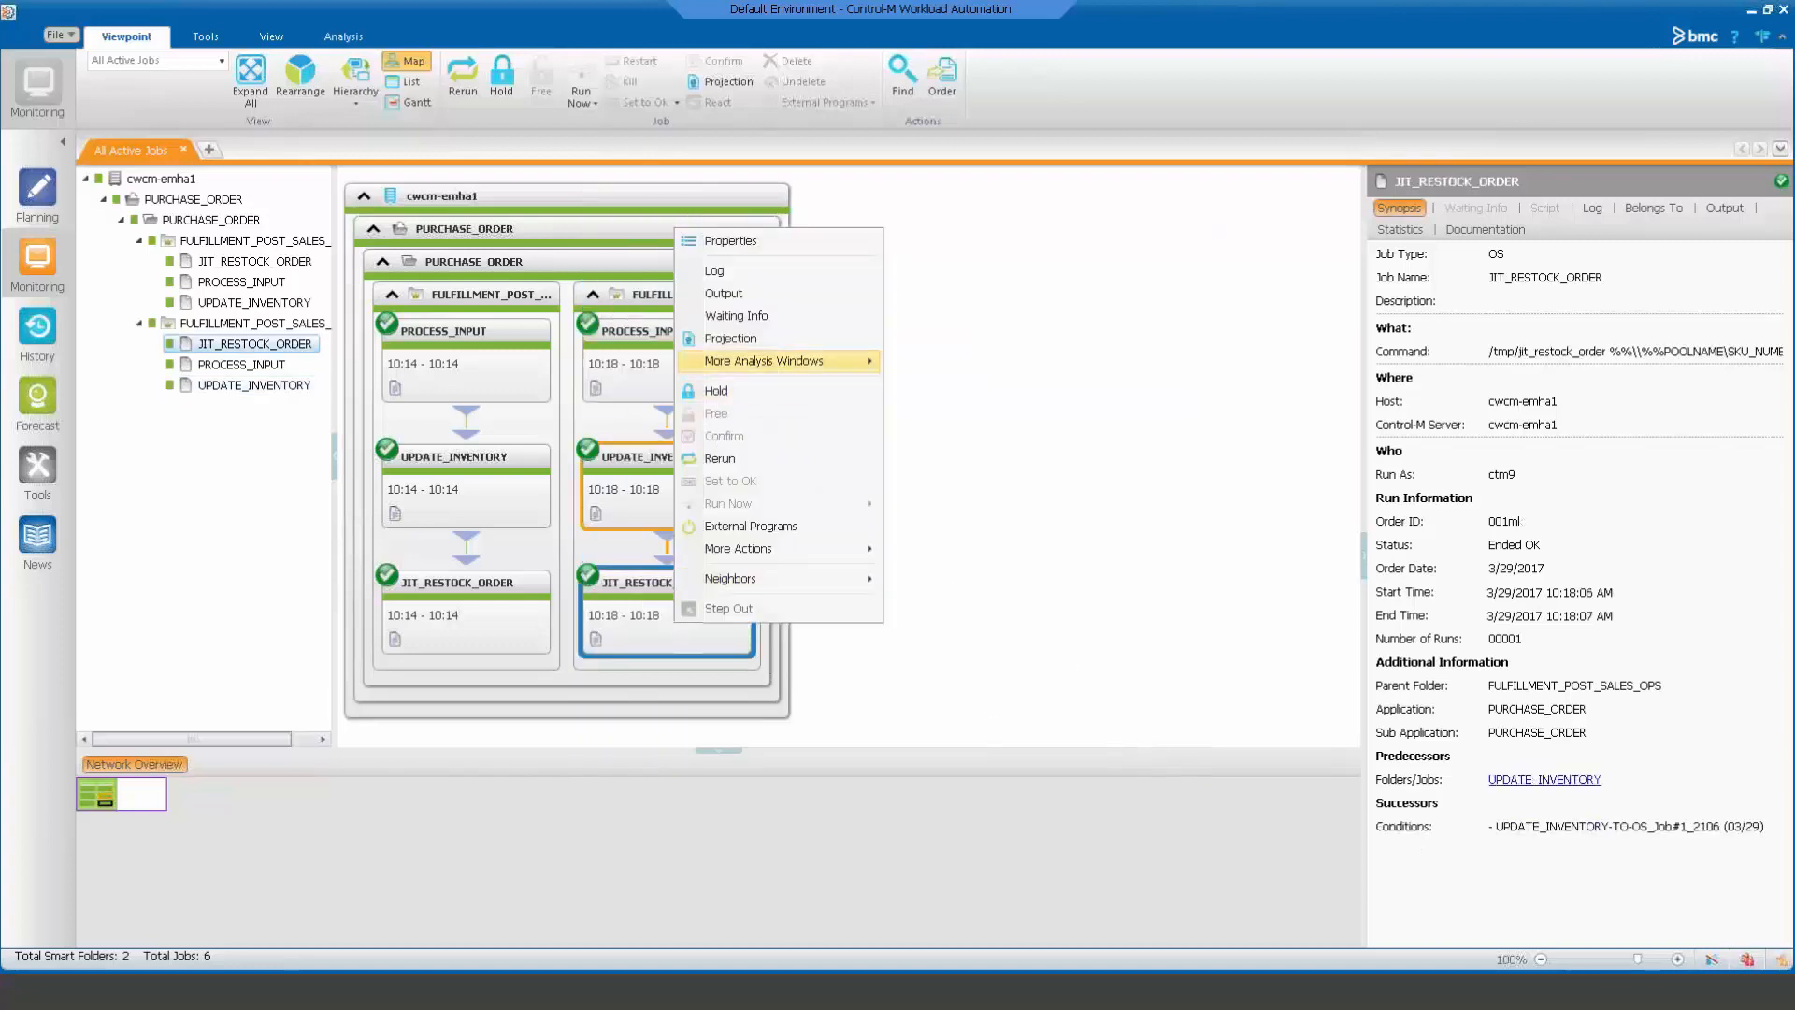
pyautogui.click(724, 293)
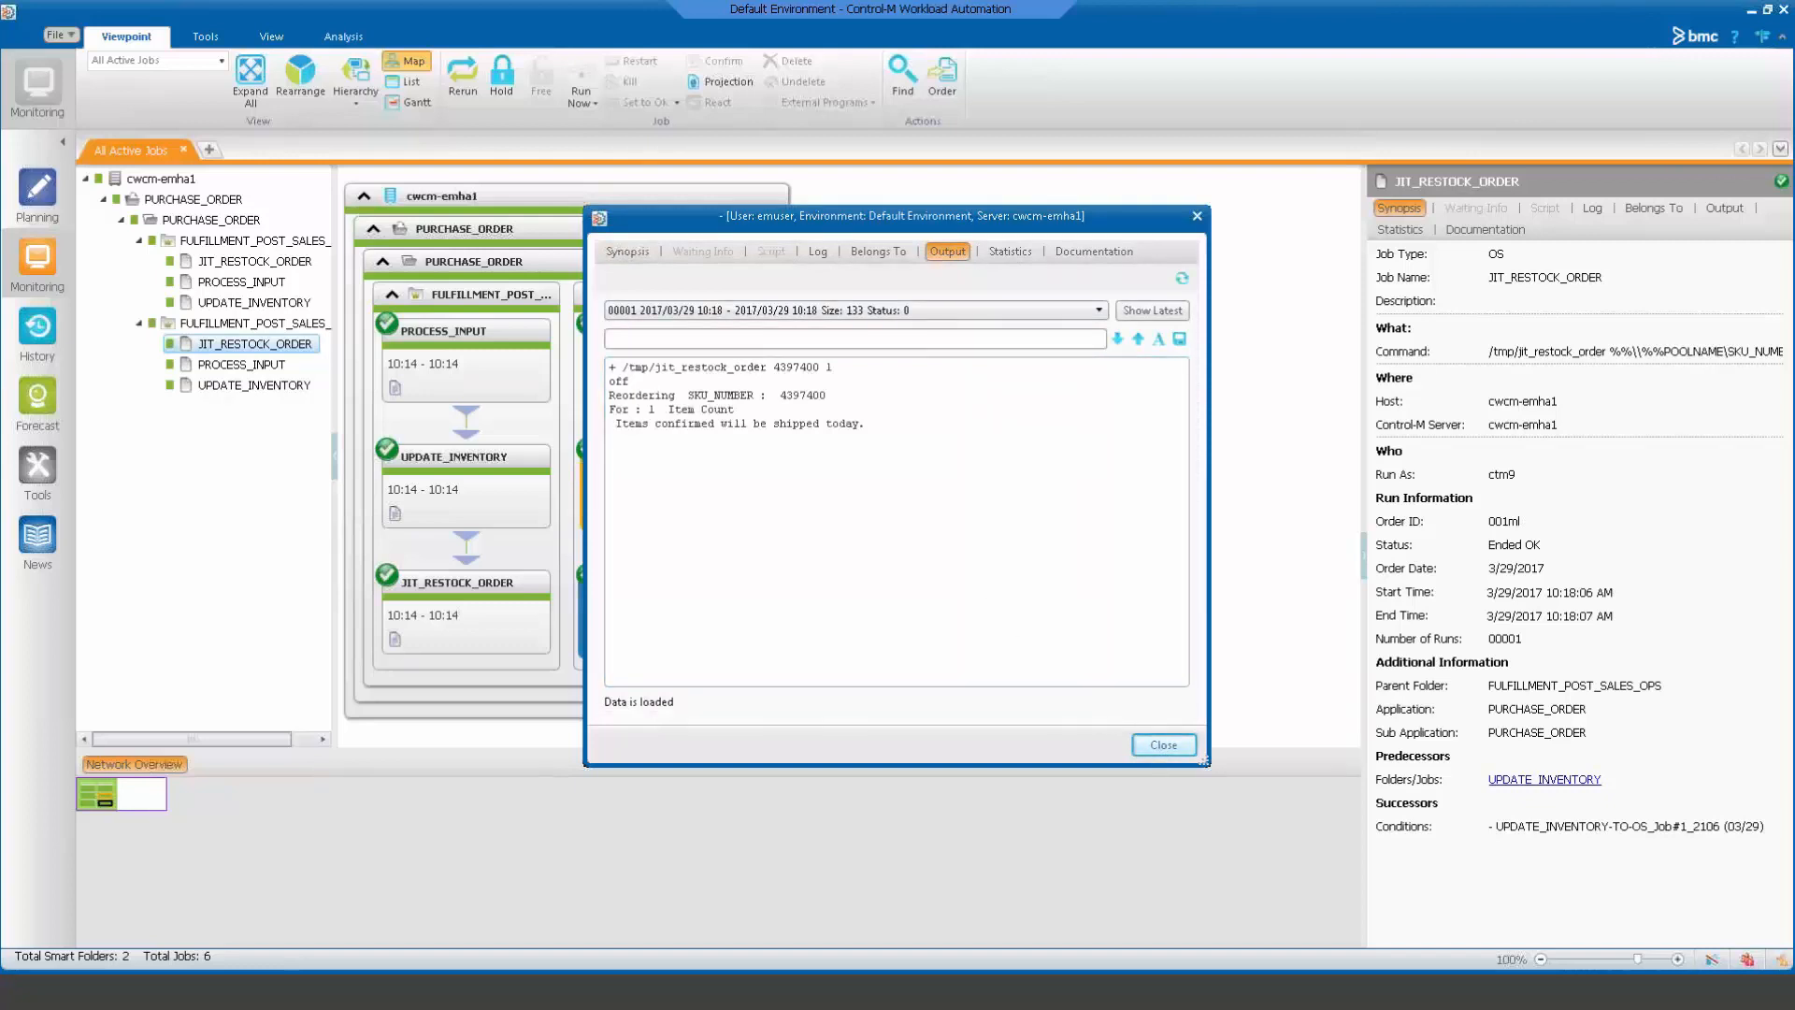
pyautogui.click(1163, 744)
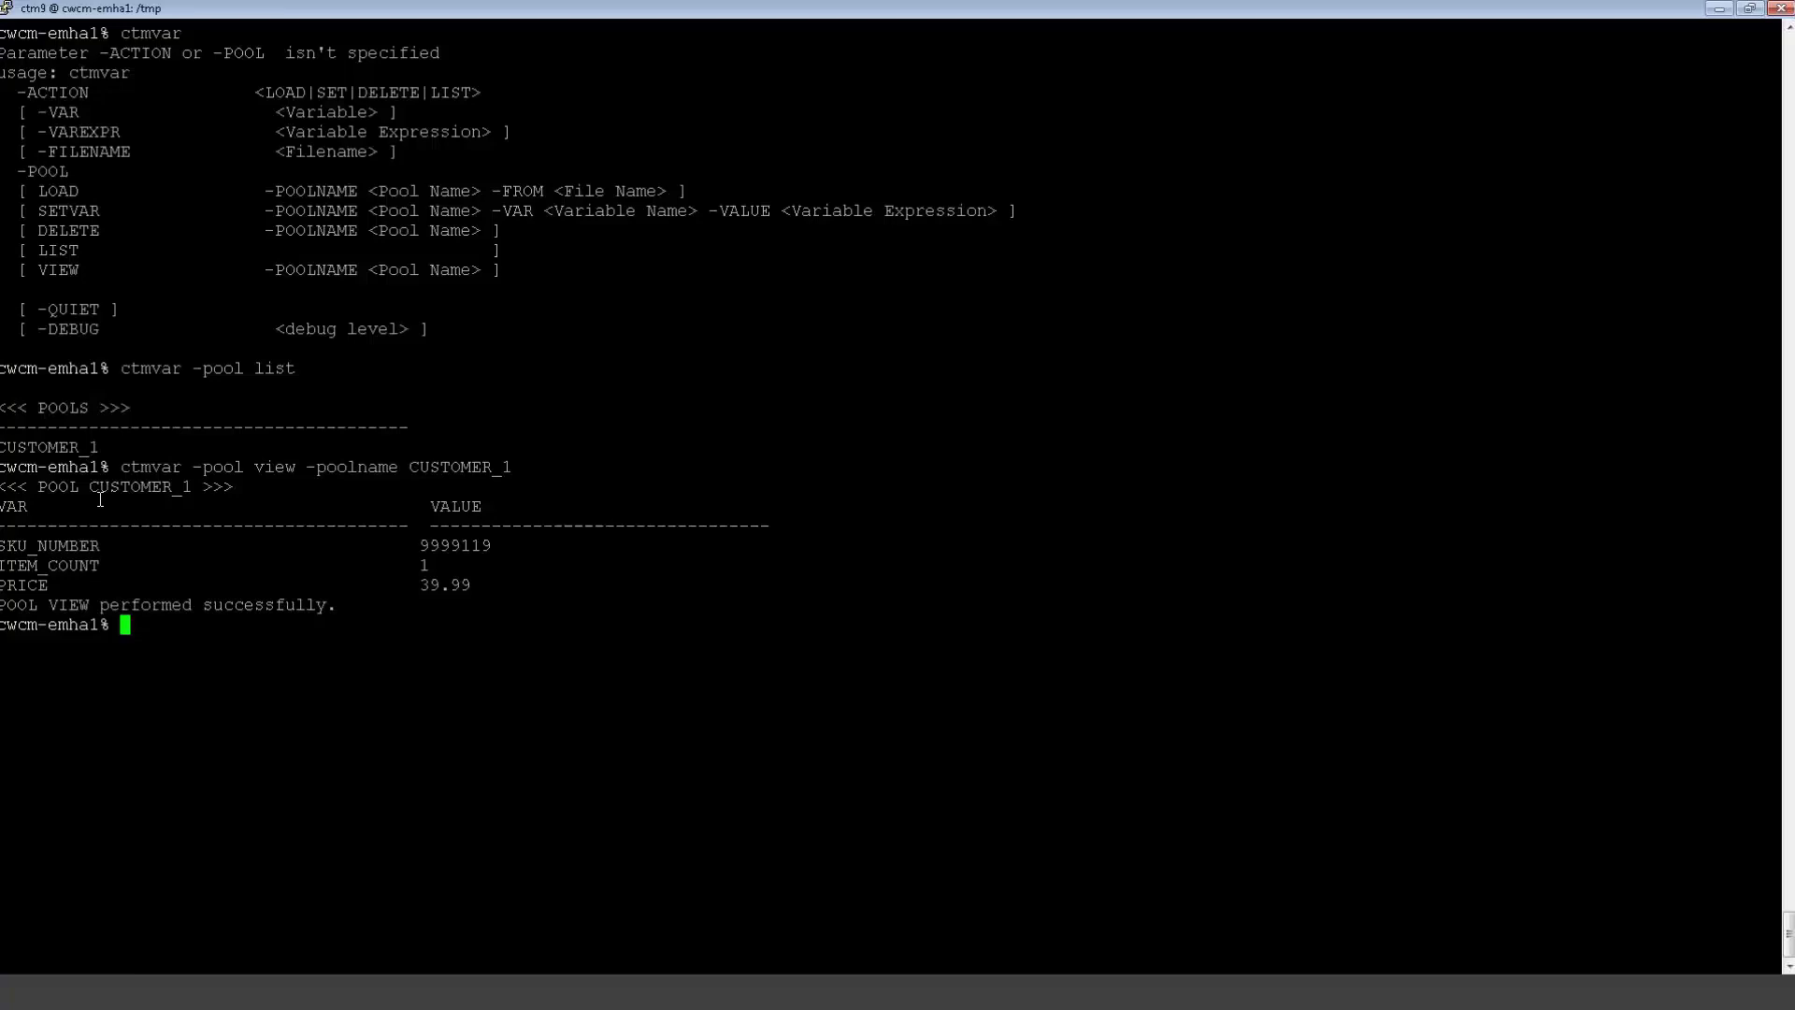
# In the terminal, rerun "ctmvar -pool list" and display the second customer pool's variables with "ctmvar -pool view -poolname" and its name.
pyautogui.press('Up')
pyautogui.press('Up')
pyautogui.press('Return')
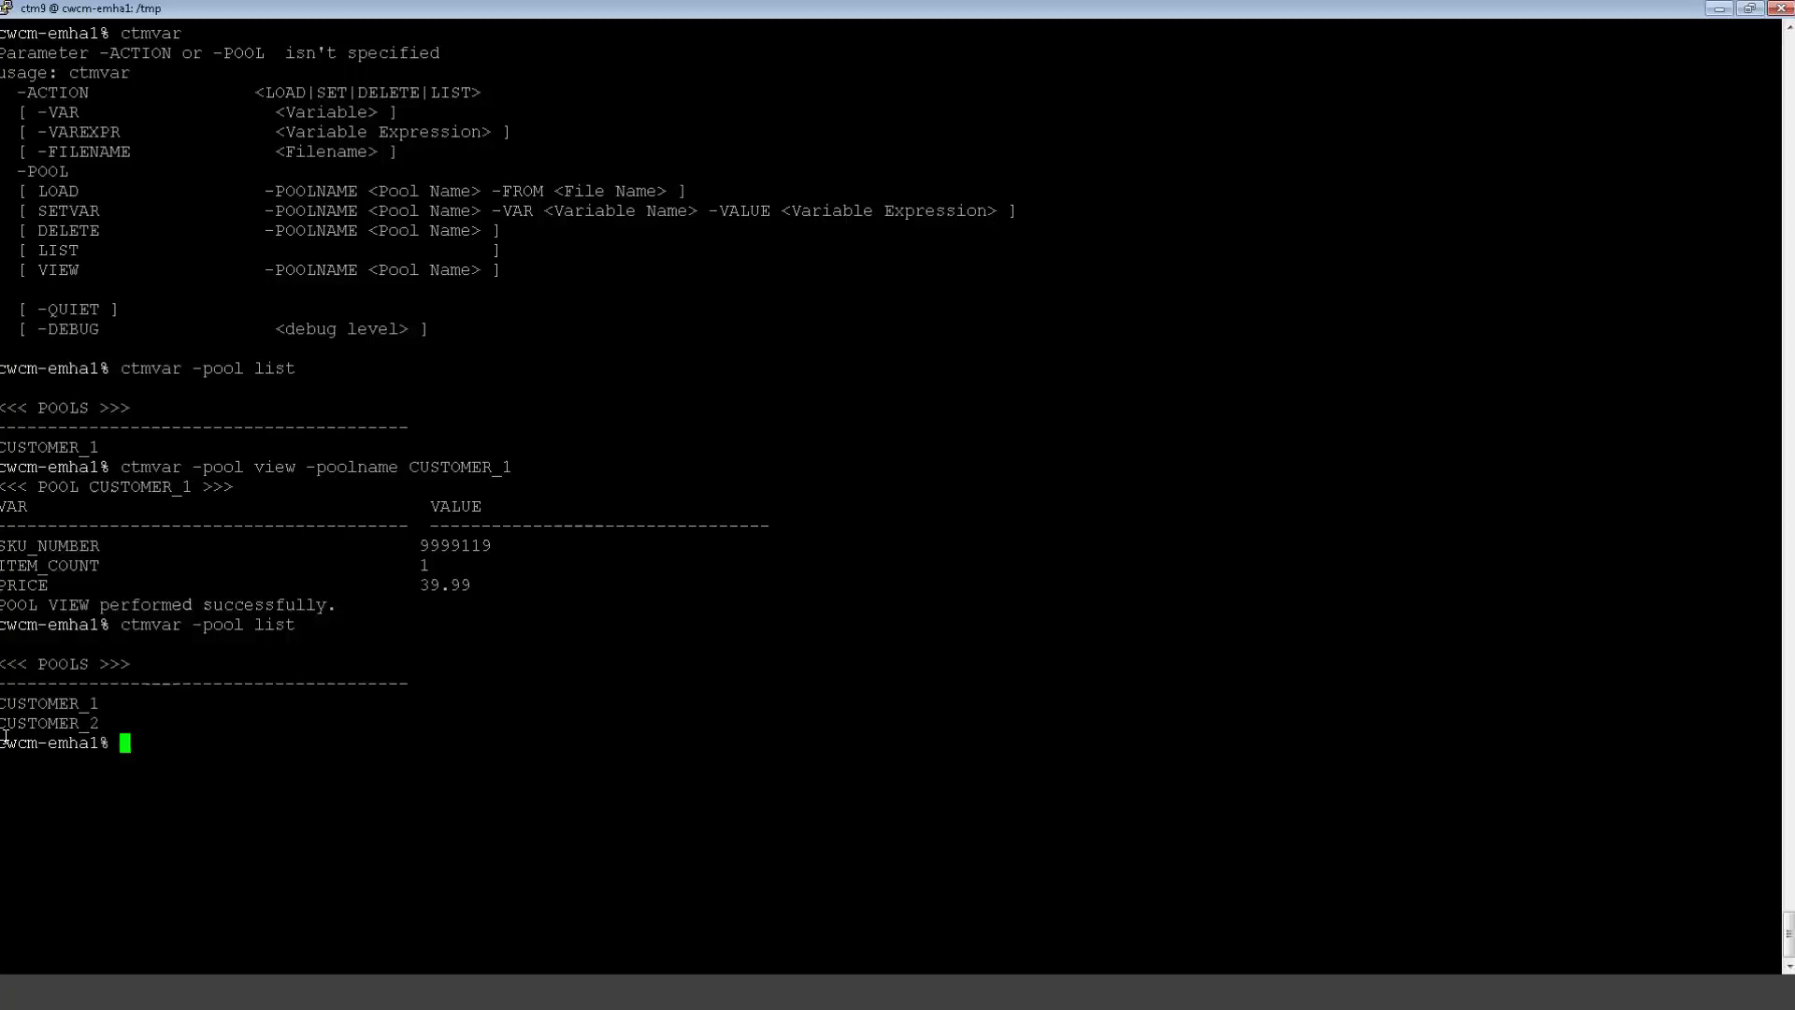
pyautogui.press('Return')
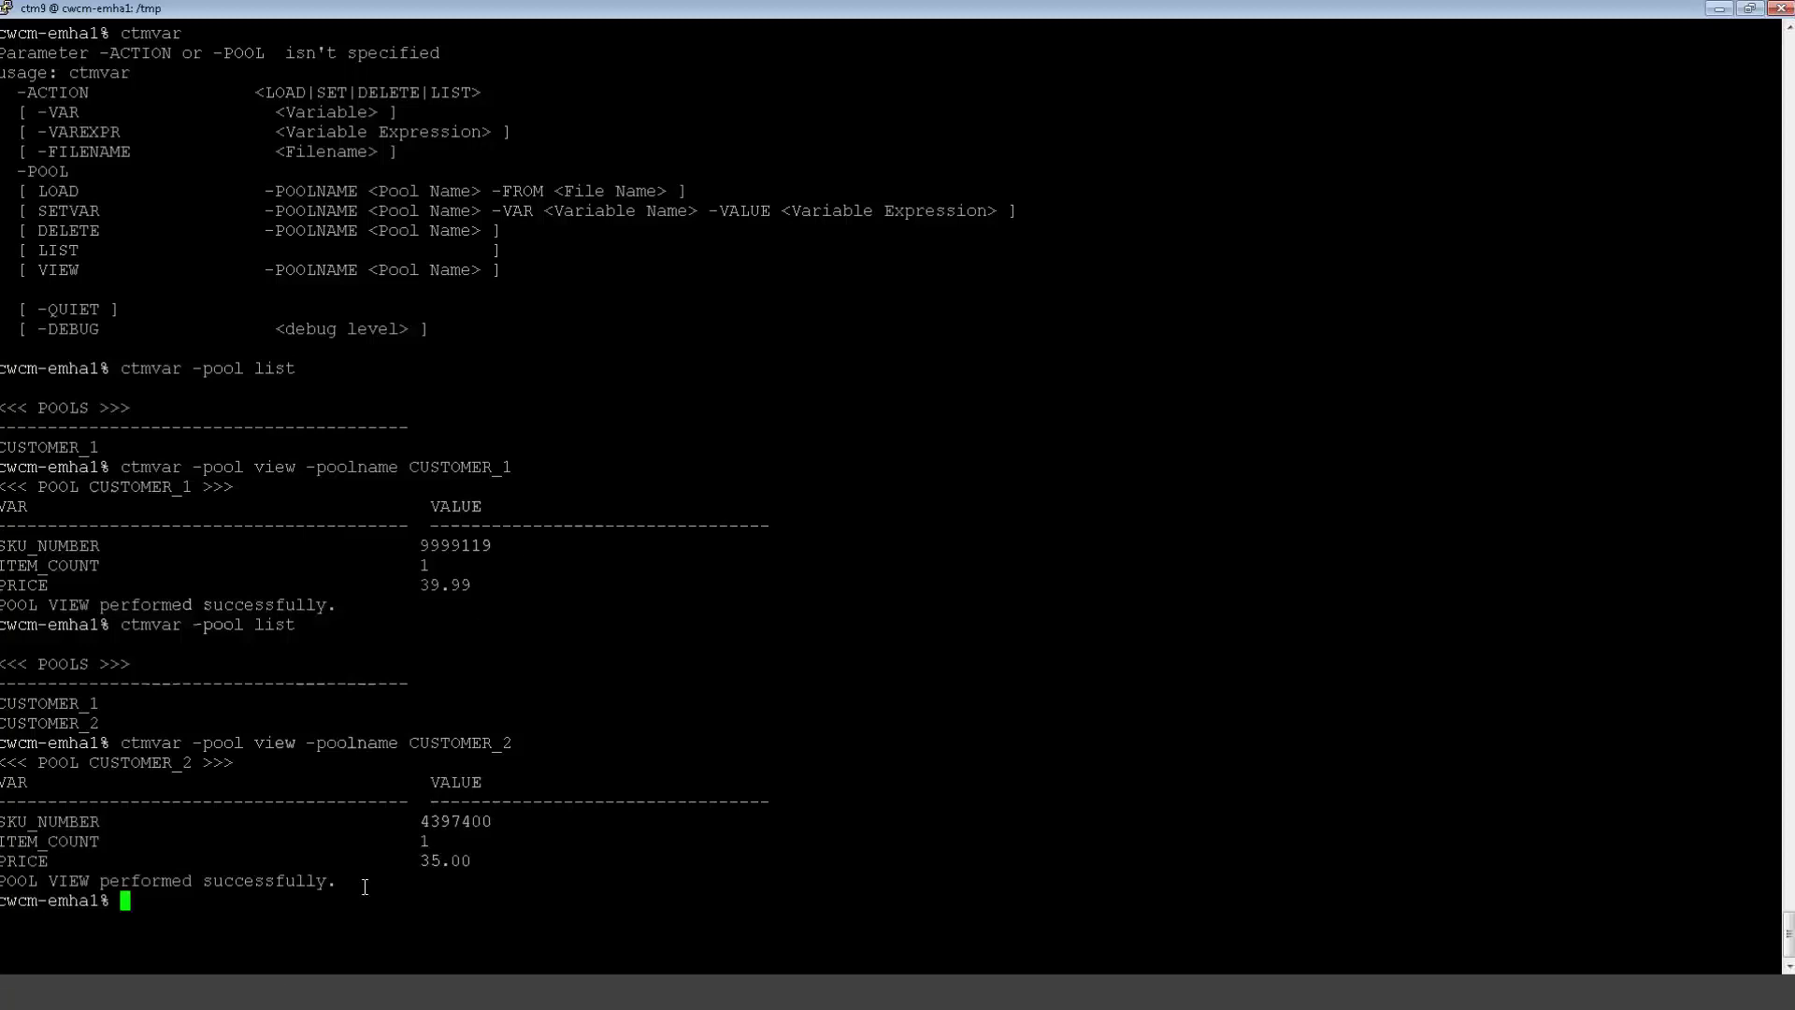
pyautogui.click(851, 16)
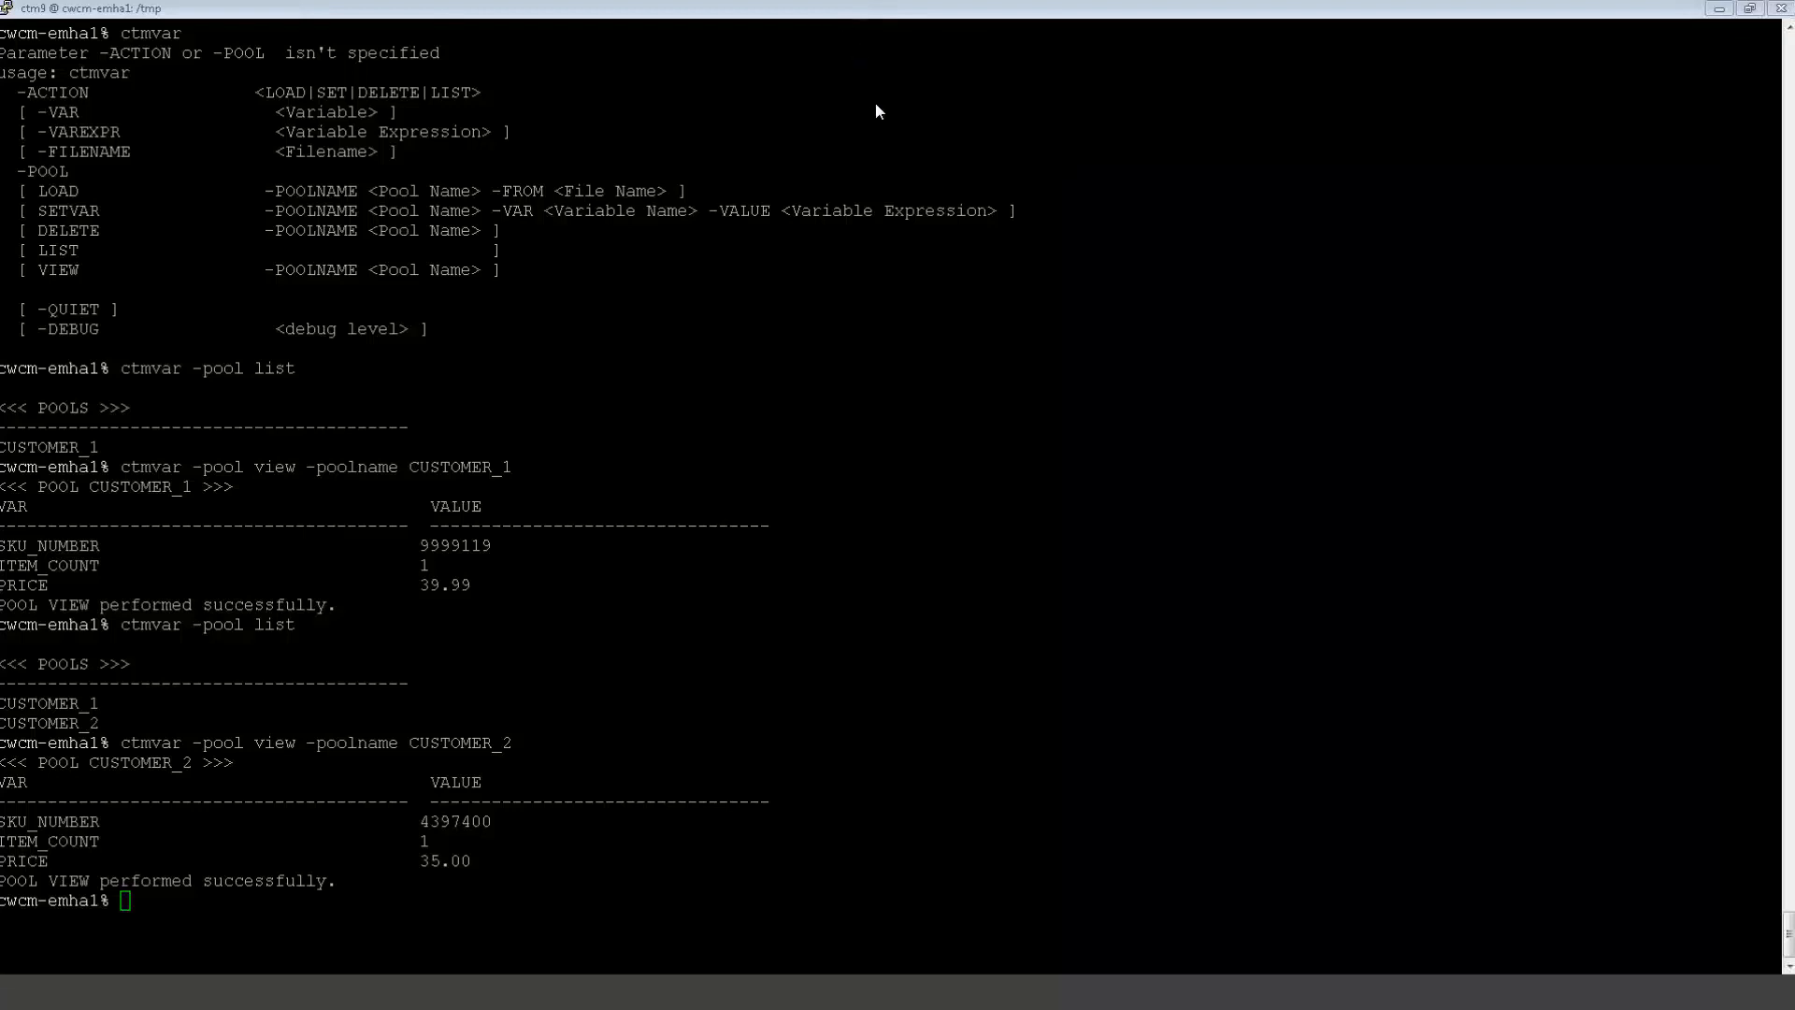
# Switch to the planning workspace in Control-M Workload Automation and open the RECEIPT folder's properties.
pyautogui.hotkey('alt', 'Tab')
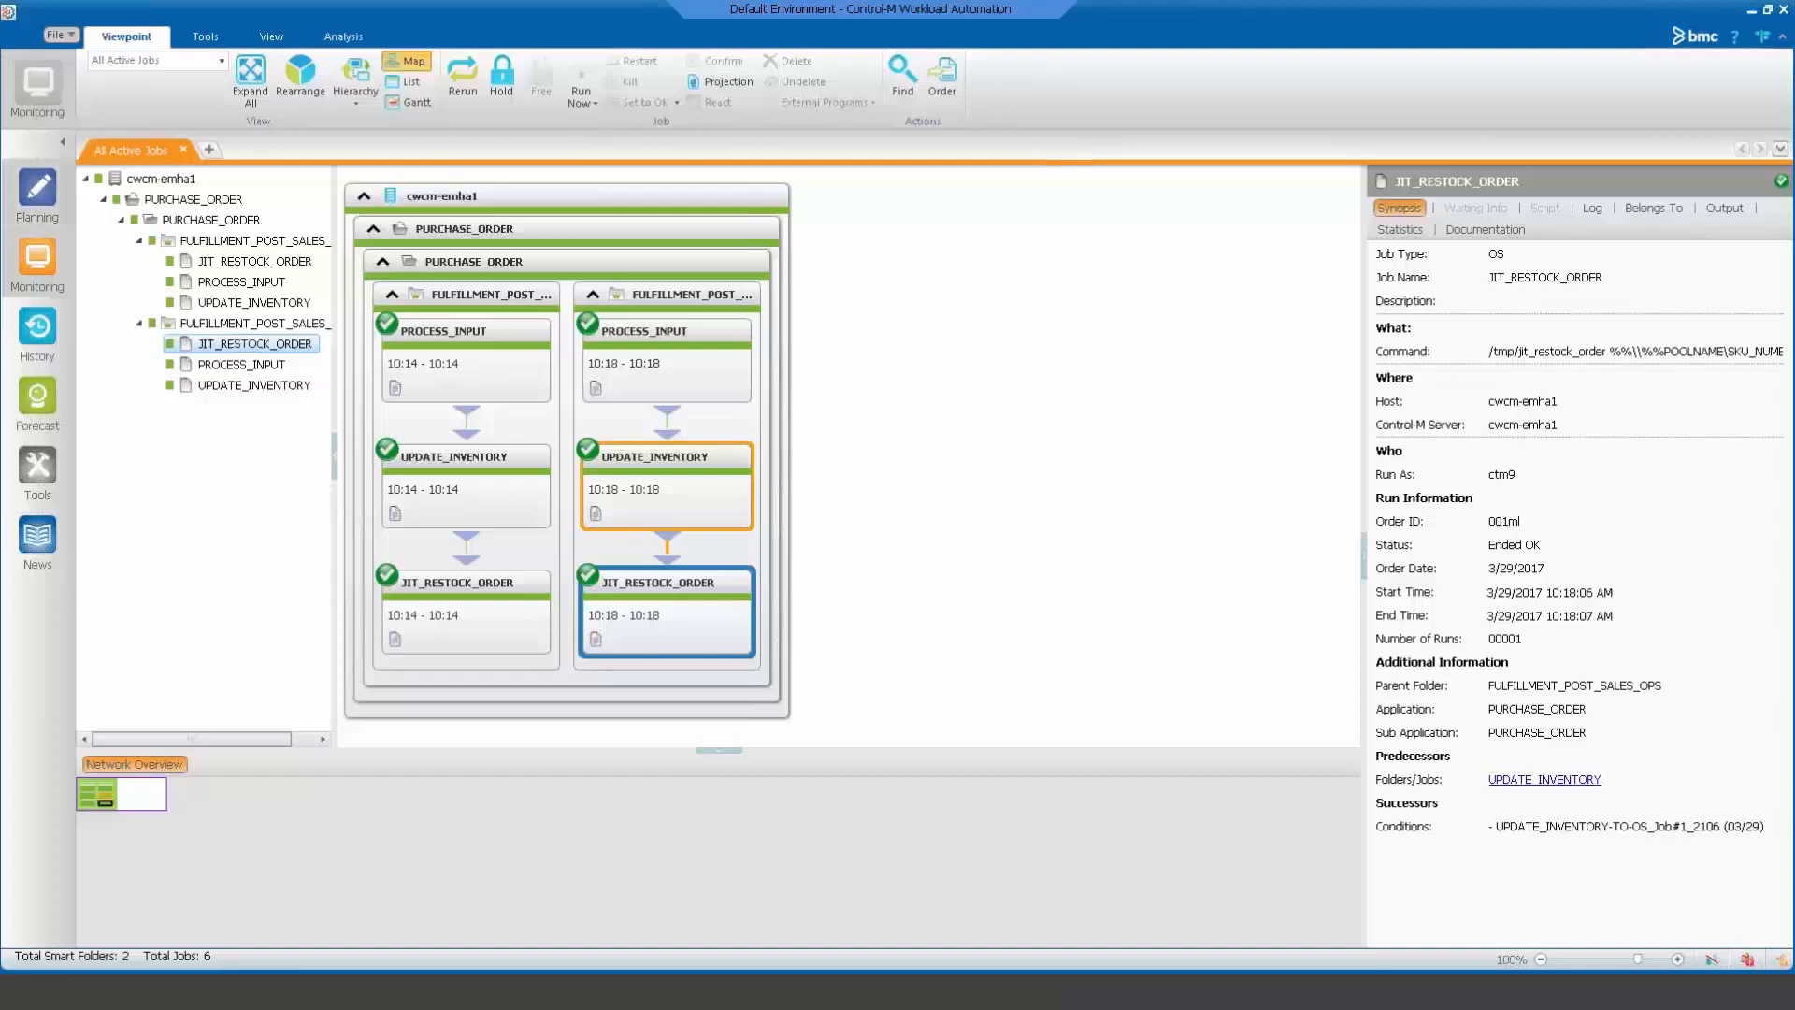
pyautogui.click(38, 191)
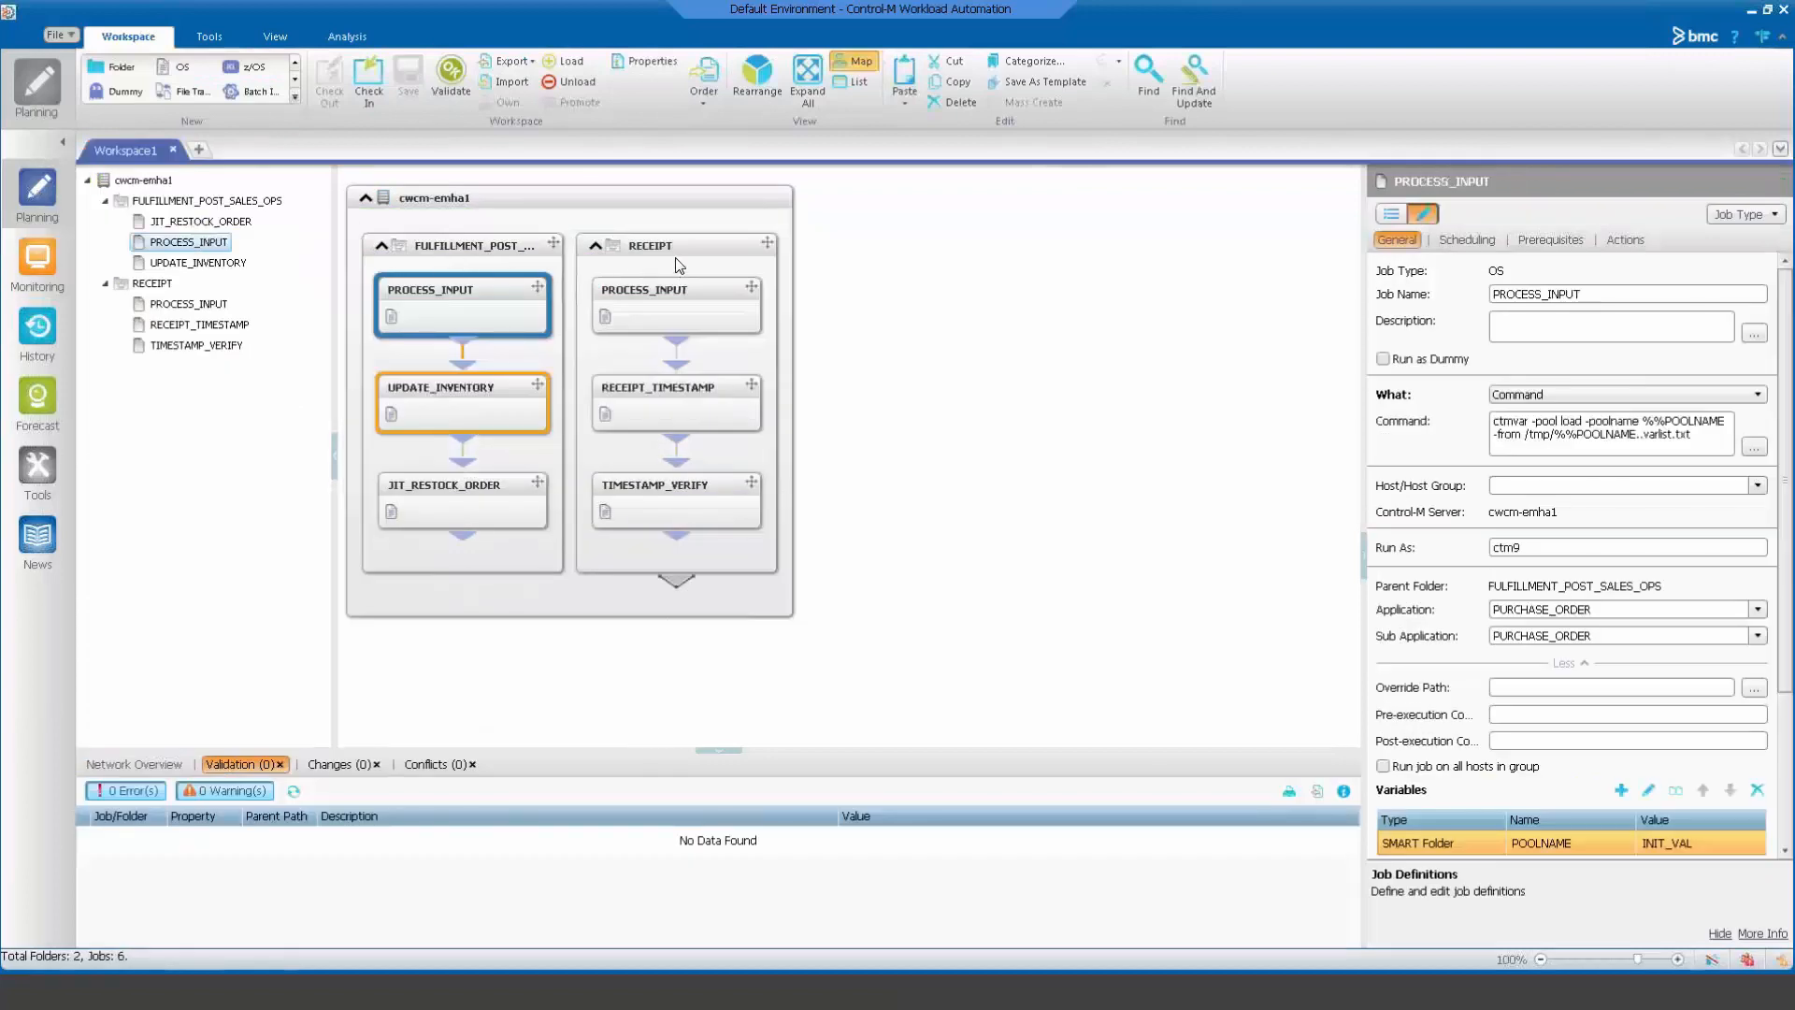
pyautogui.click(690, 253)
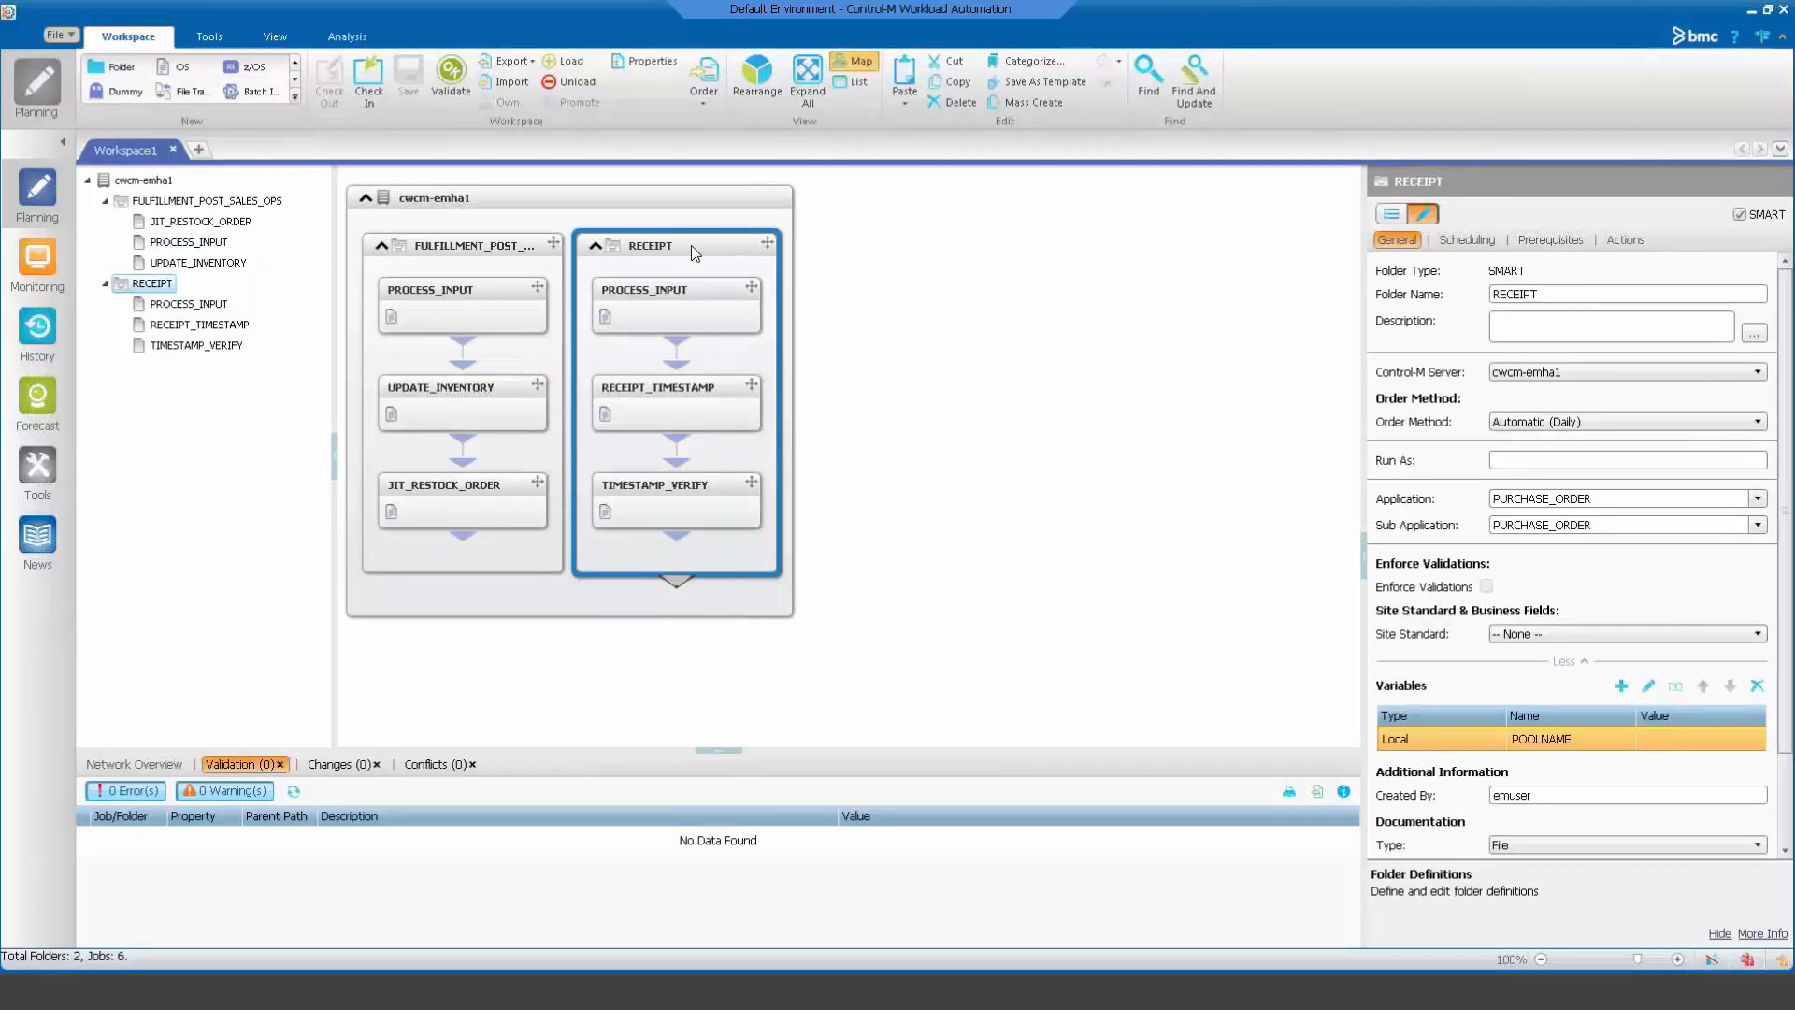
pyautogui.rightClick(692, 245)
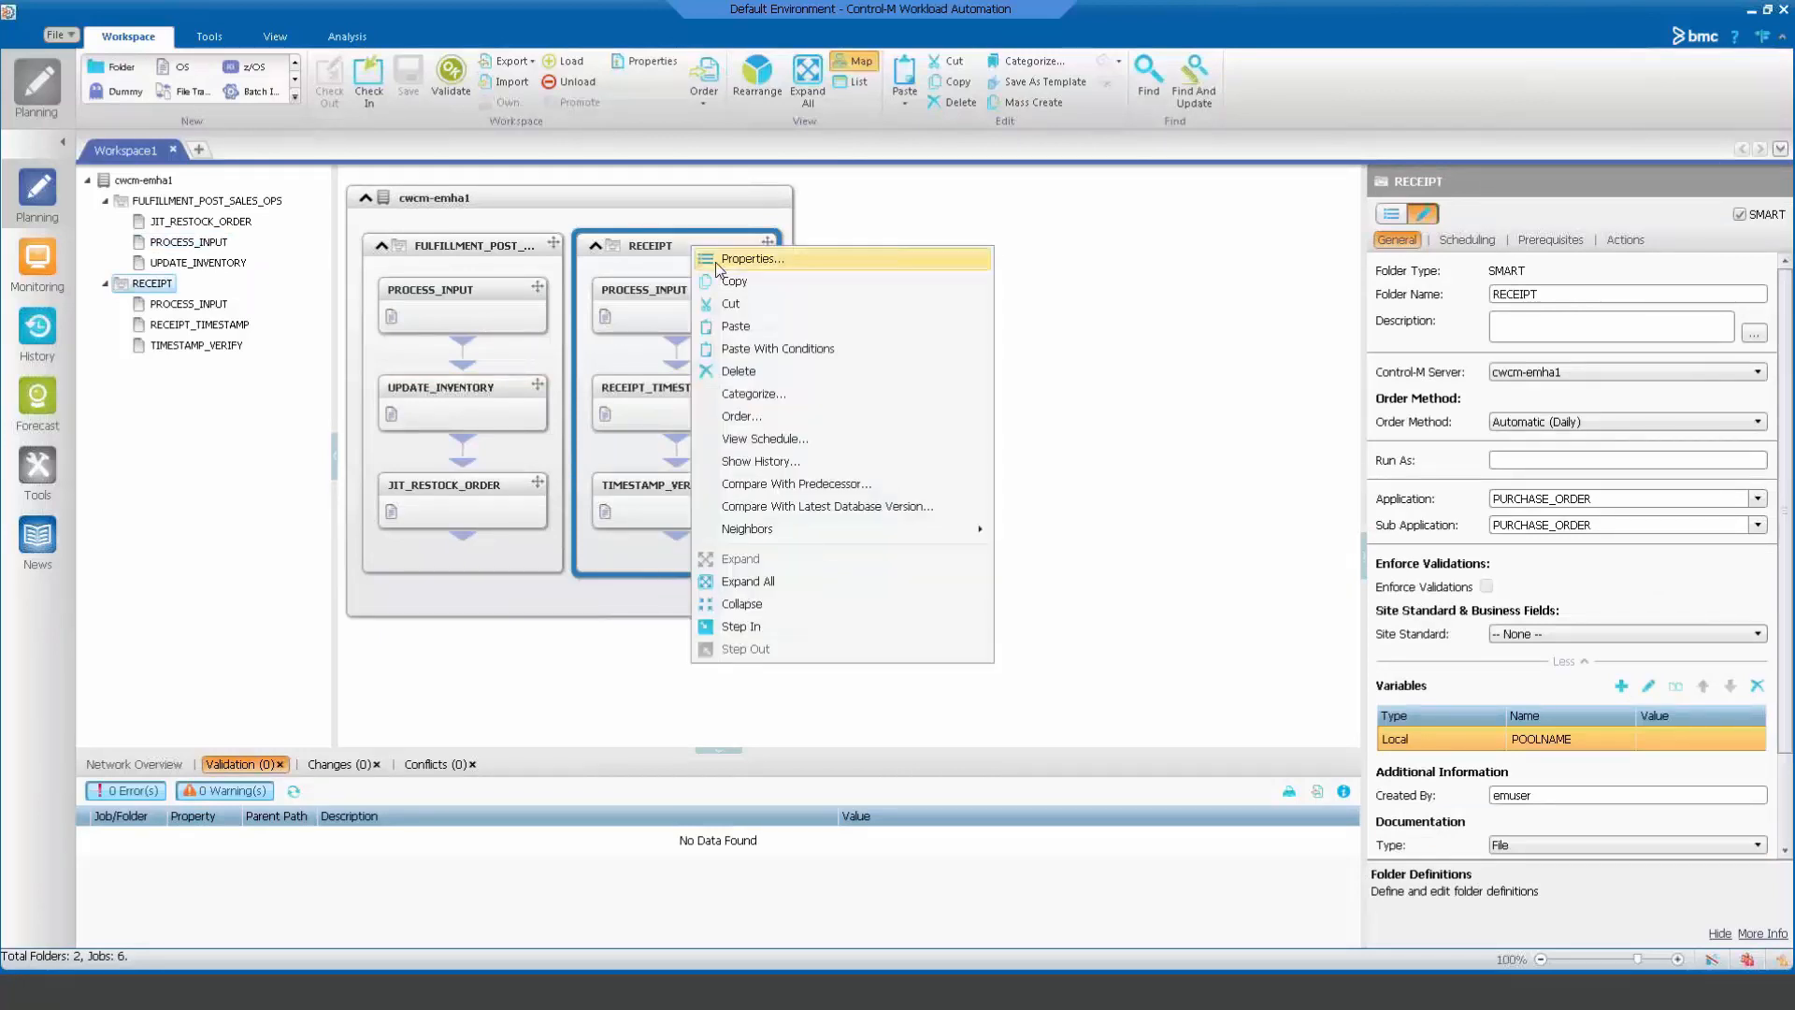
pyautogui.click(715, 263)
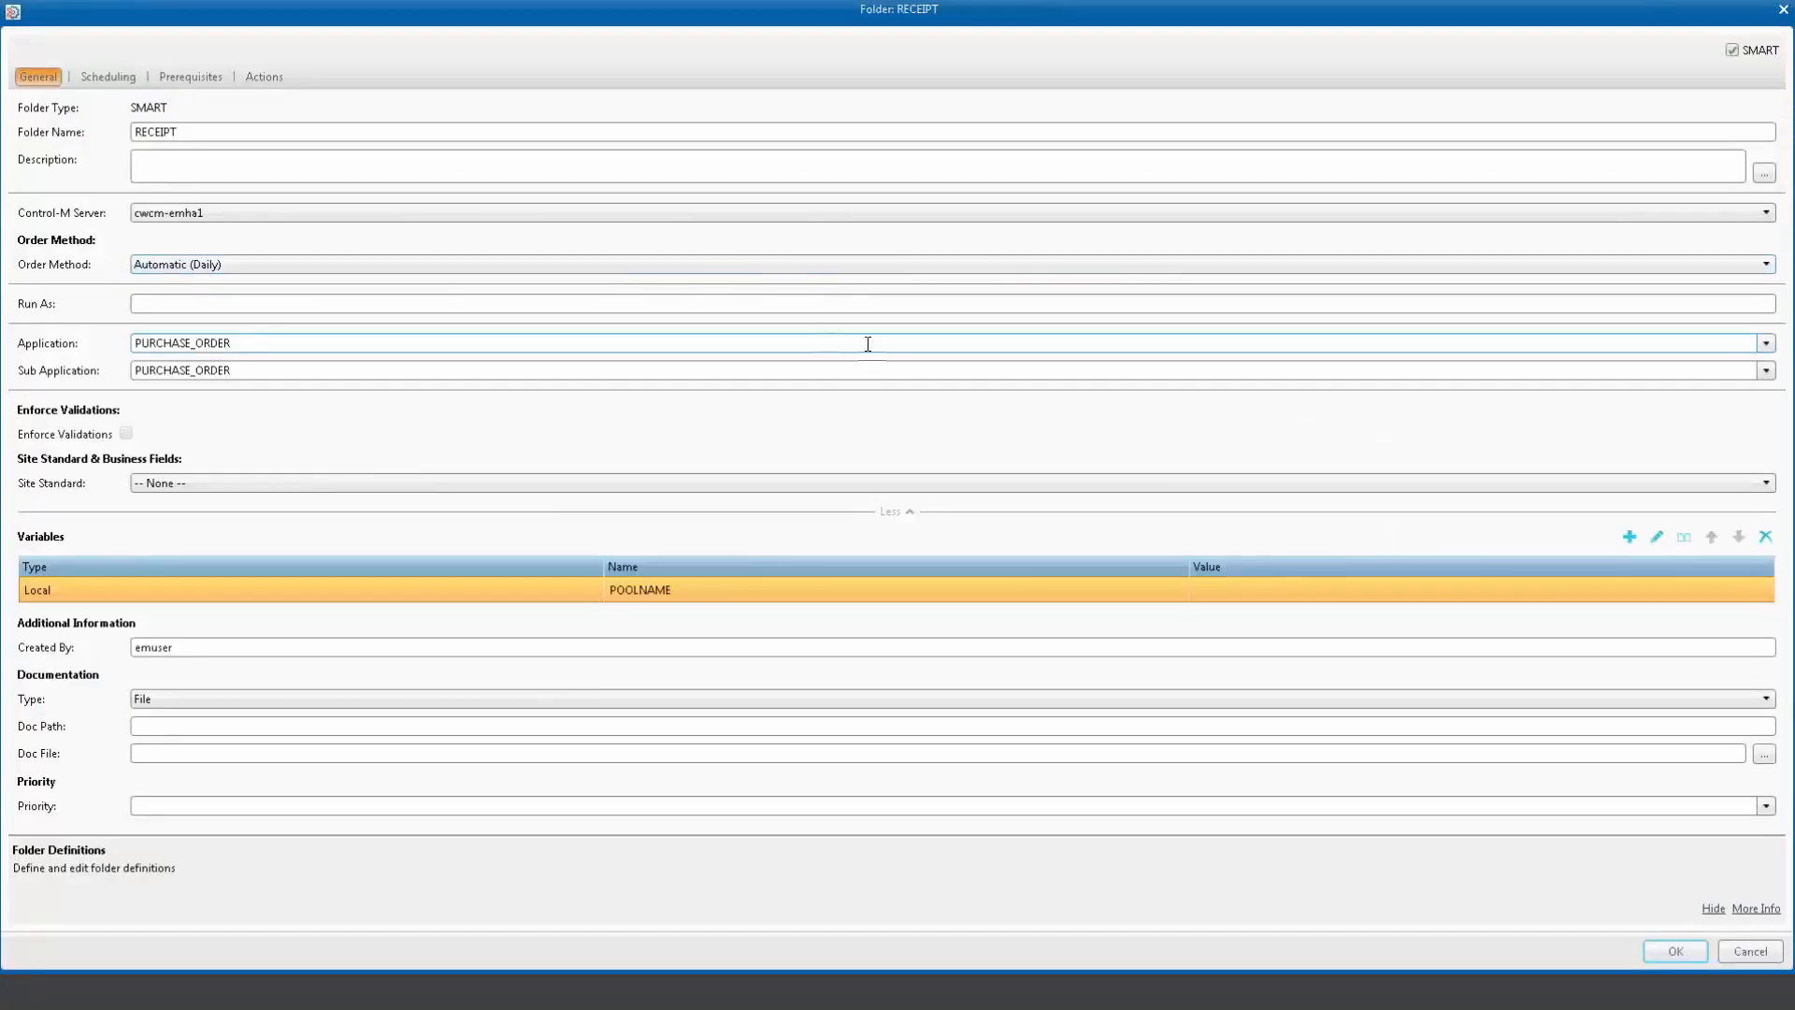
# Try to add a Named Pool variable VAR_1 with pool name POOL and value INIT_VAL to the RECEIPT folder.
pyautogui.click(1631, 541)
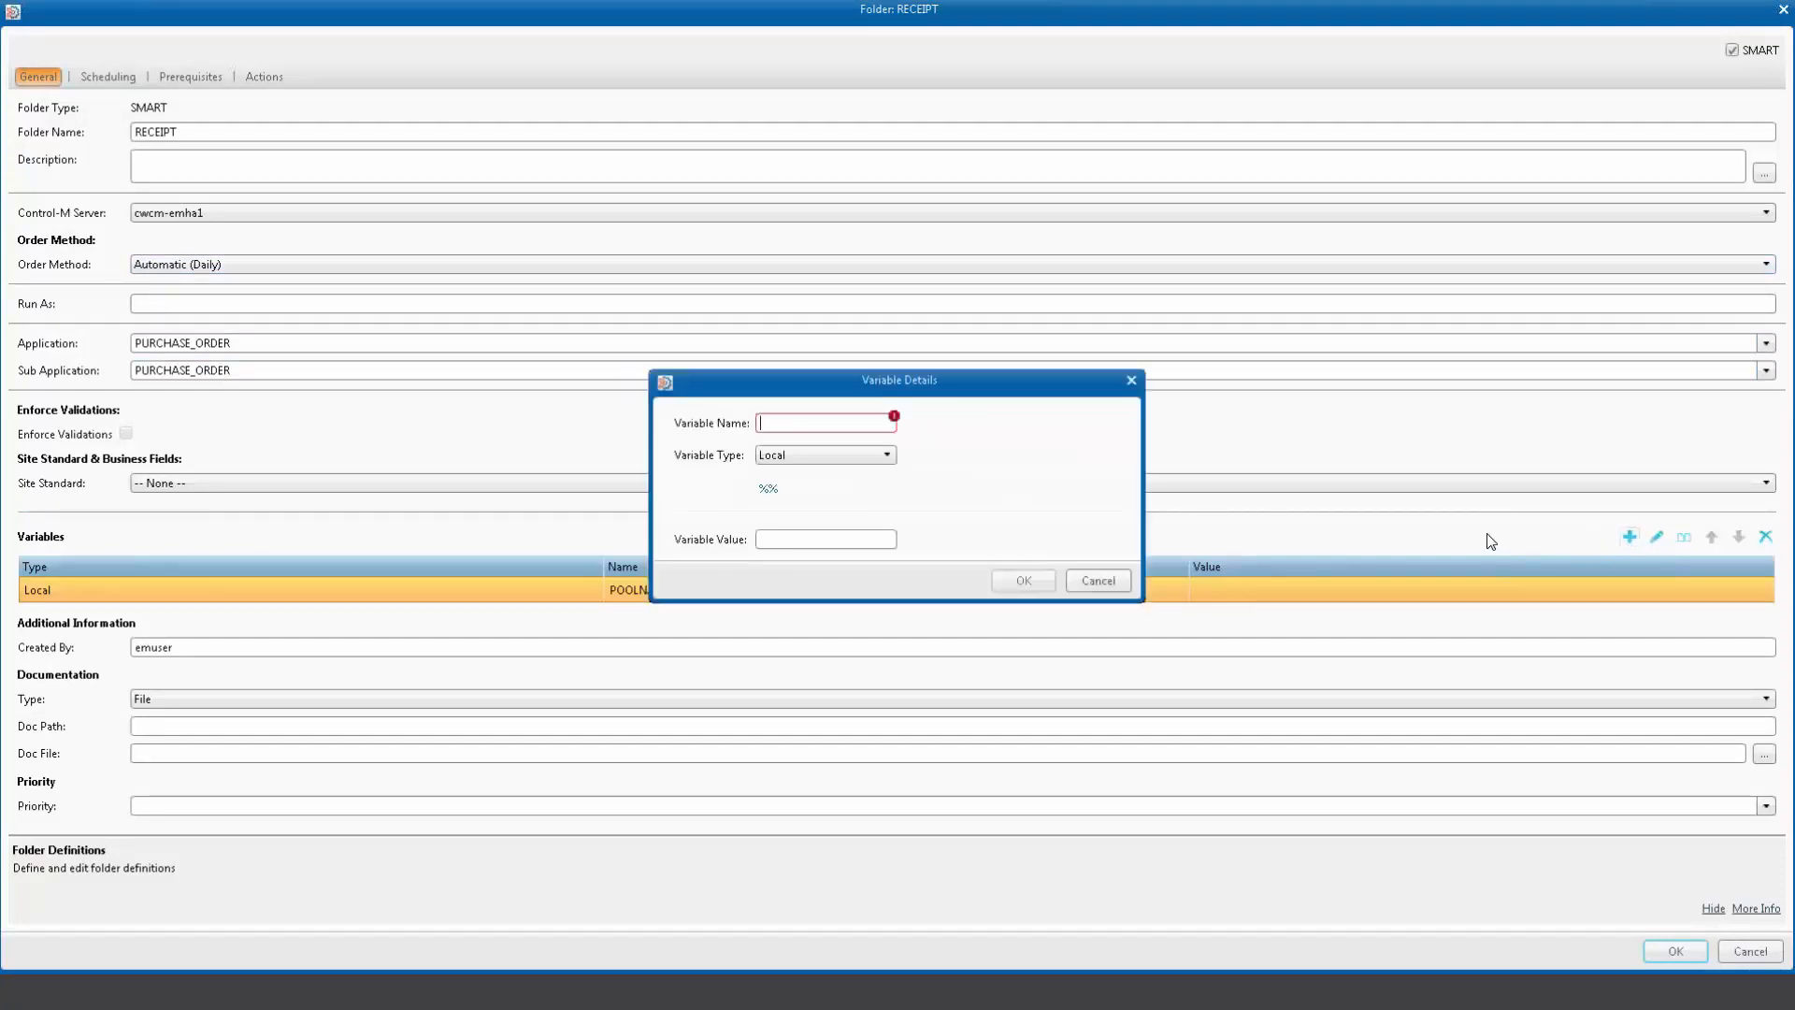
pyautogui.click(886, 455)
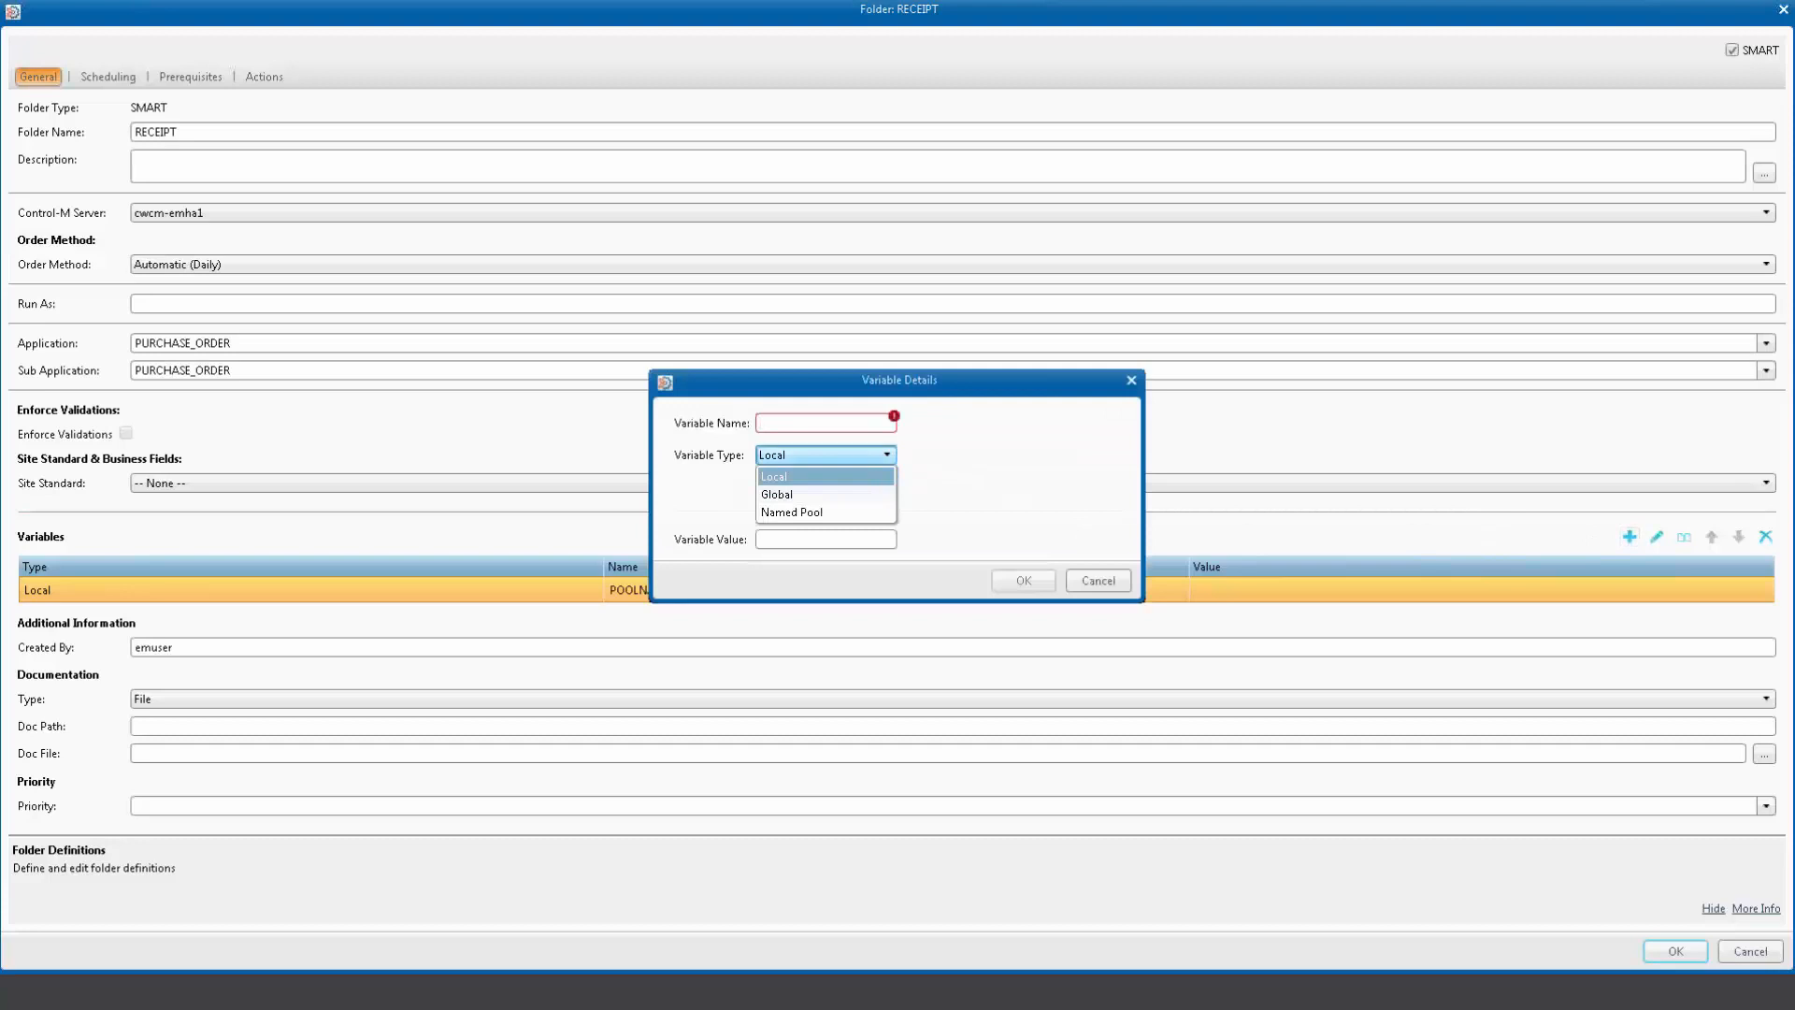
pyautogui.click(862, 512)
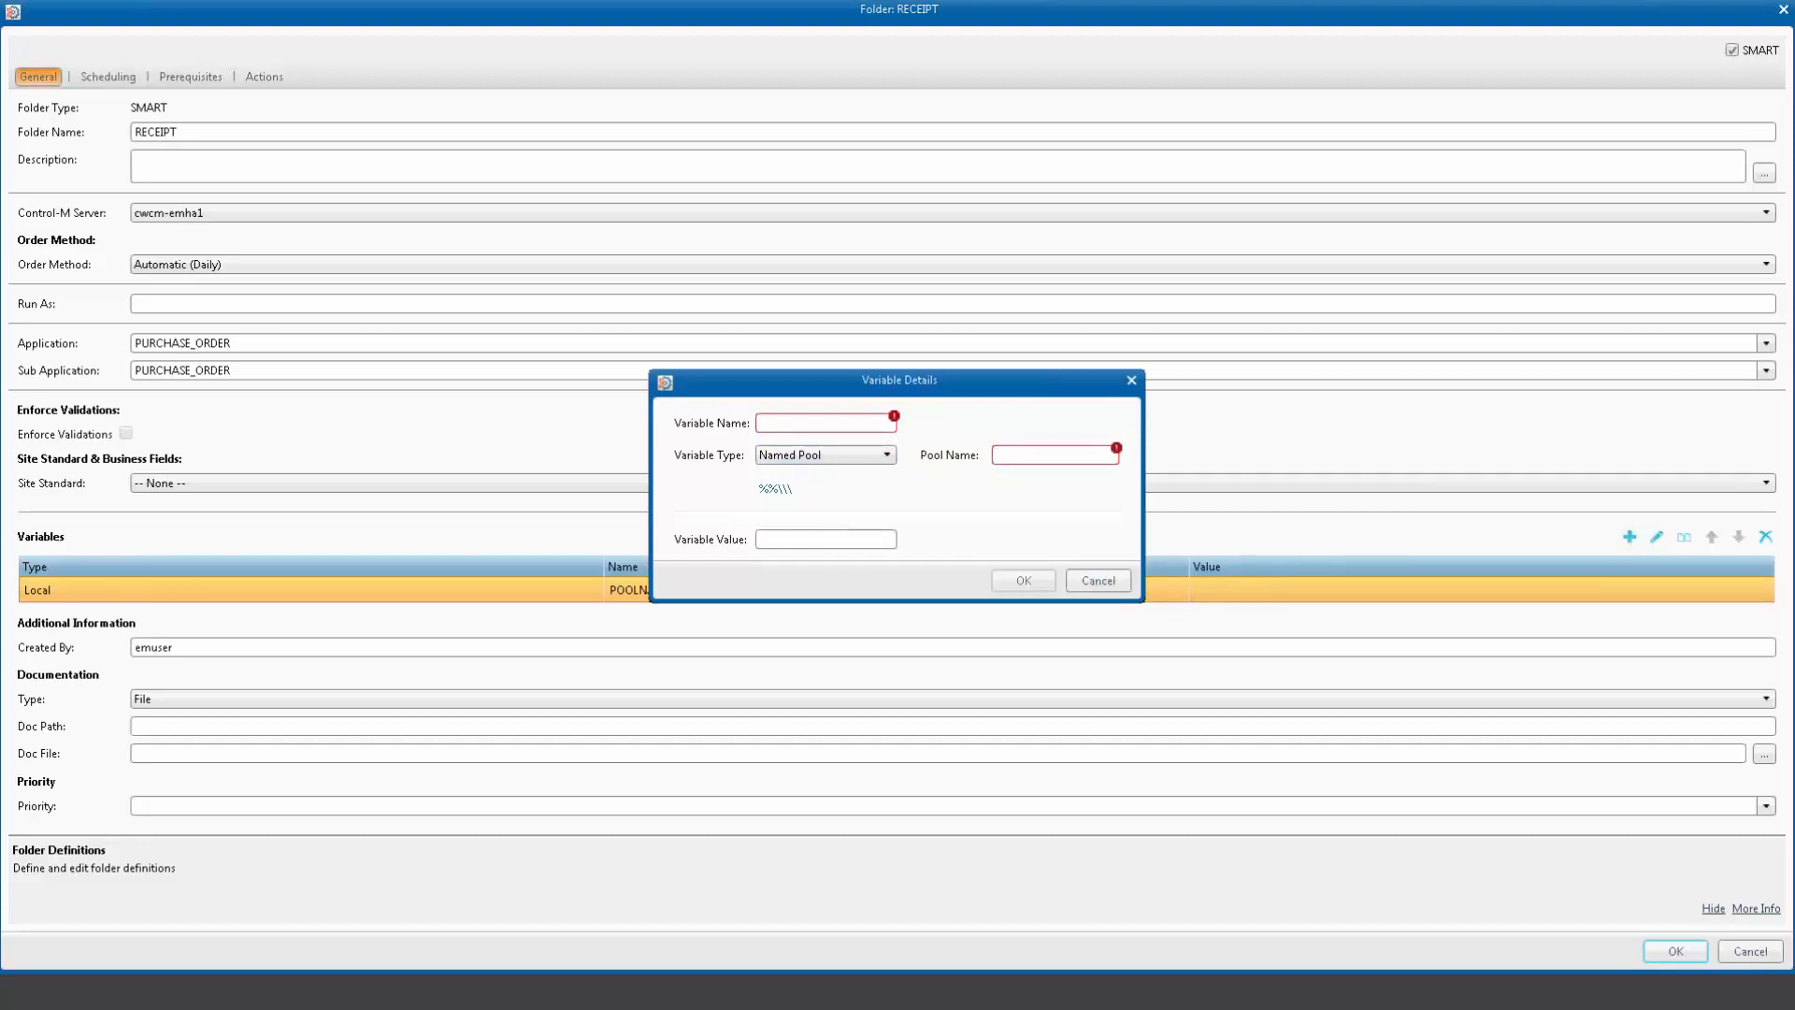
pyautogui.write('POOL')
pyautogui.click(858, 425)
pyautogui.write('VAR')
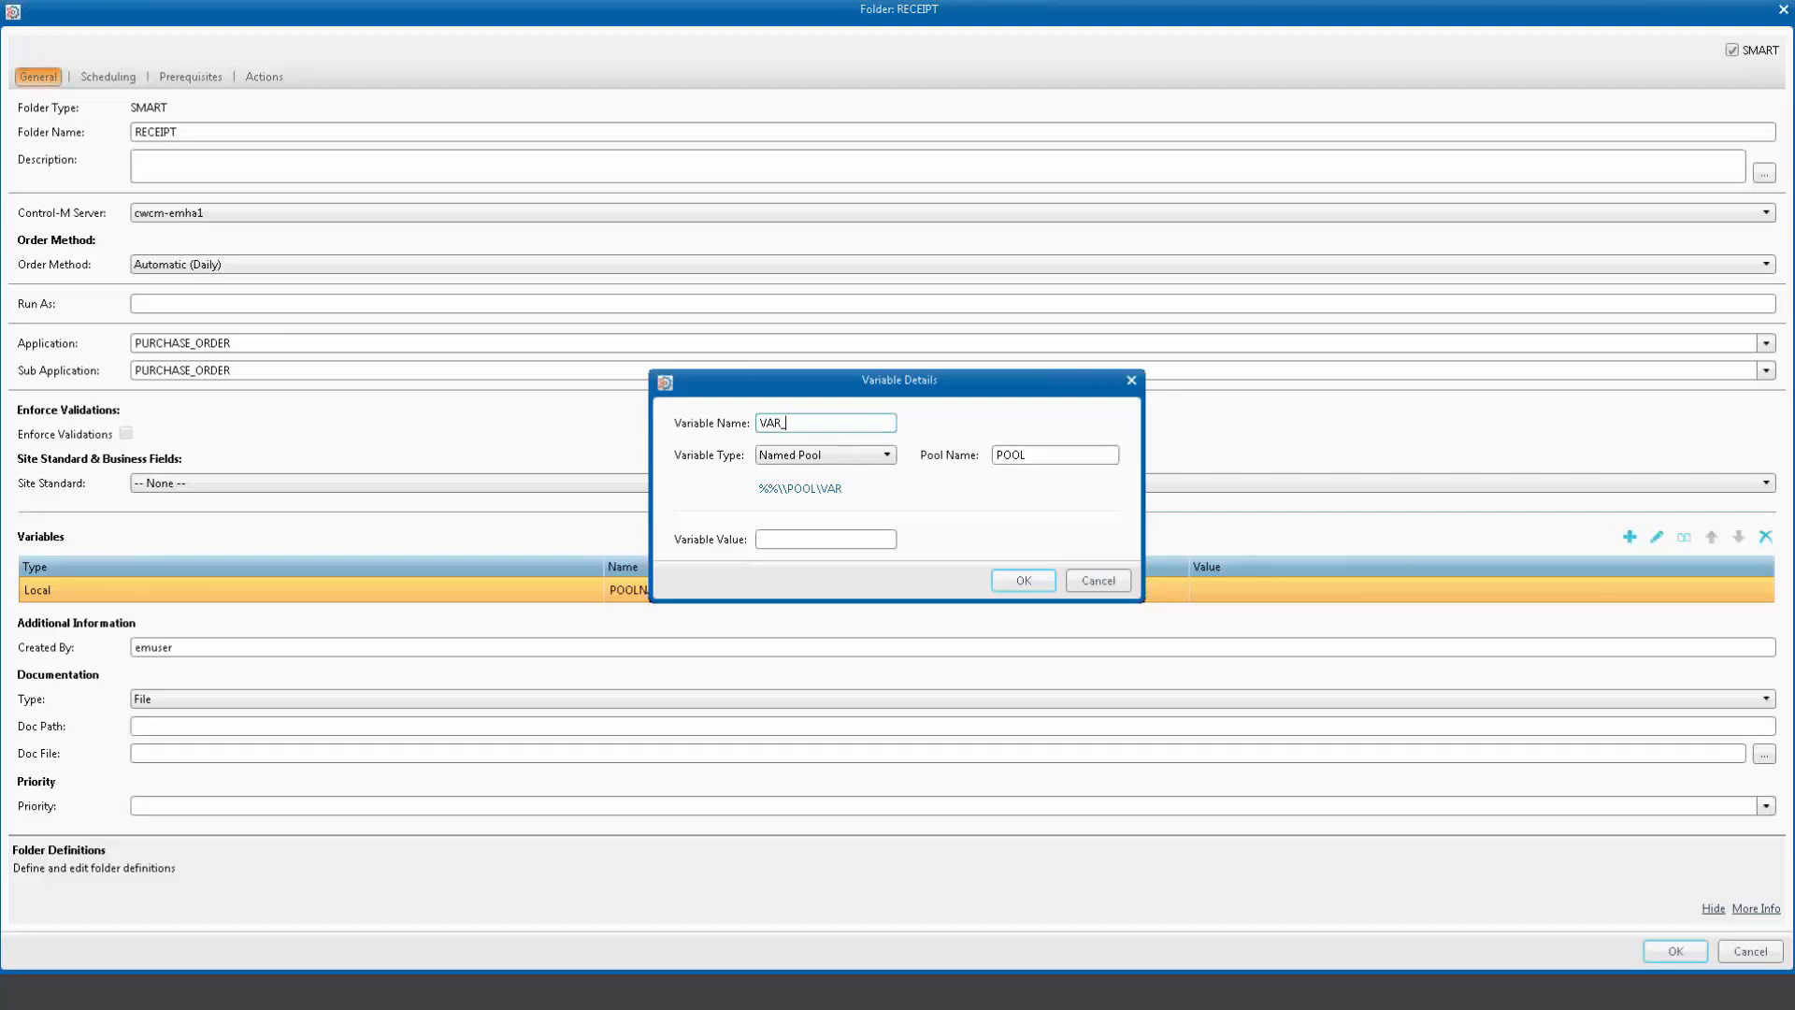
pyautogui.write('_1')
pyautogui.click(852, 539)
pyautogui.write('INIT_VAL')
pyautogui.click(1126, 580)
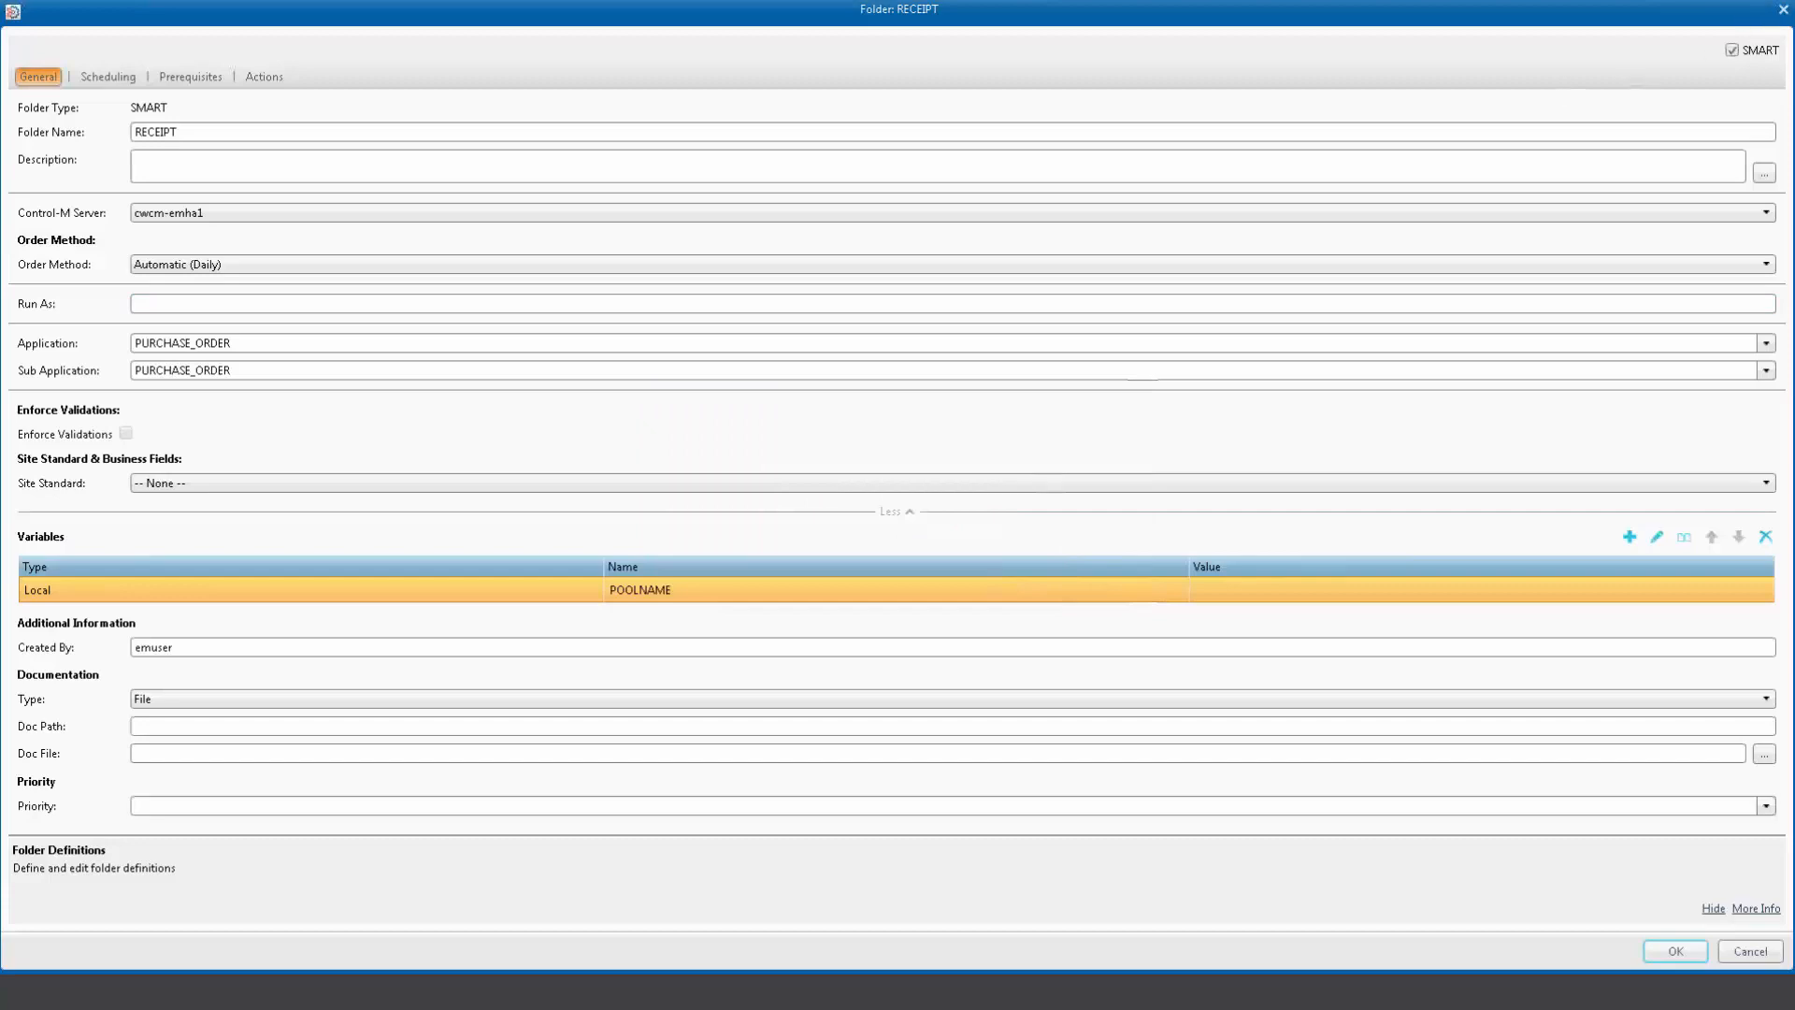
pyautogui.click(1784, 11)
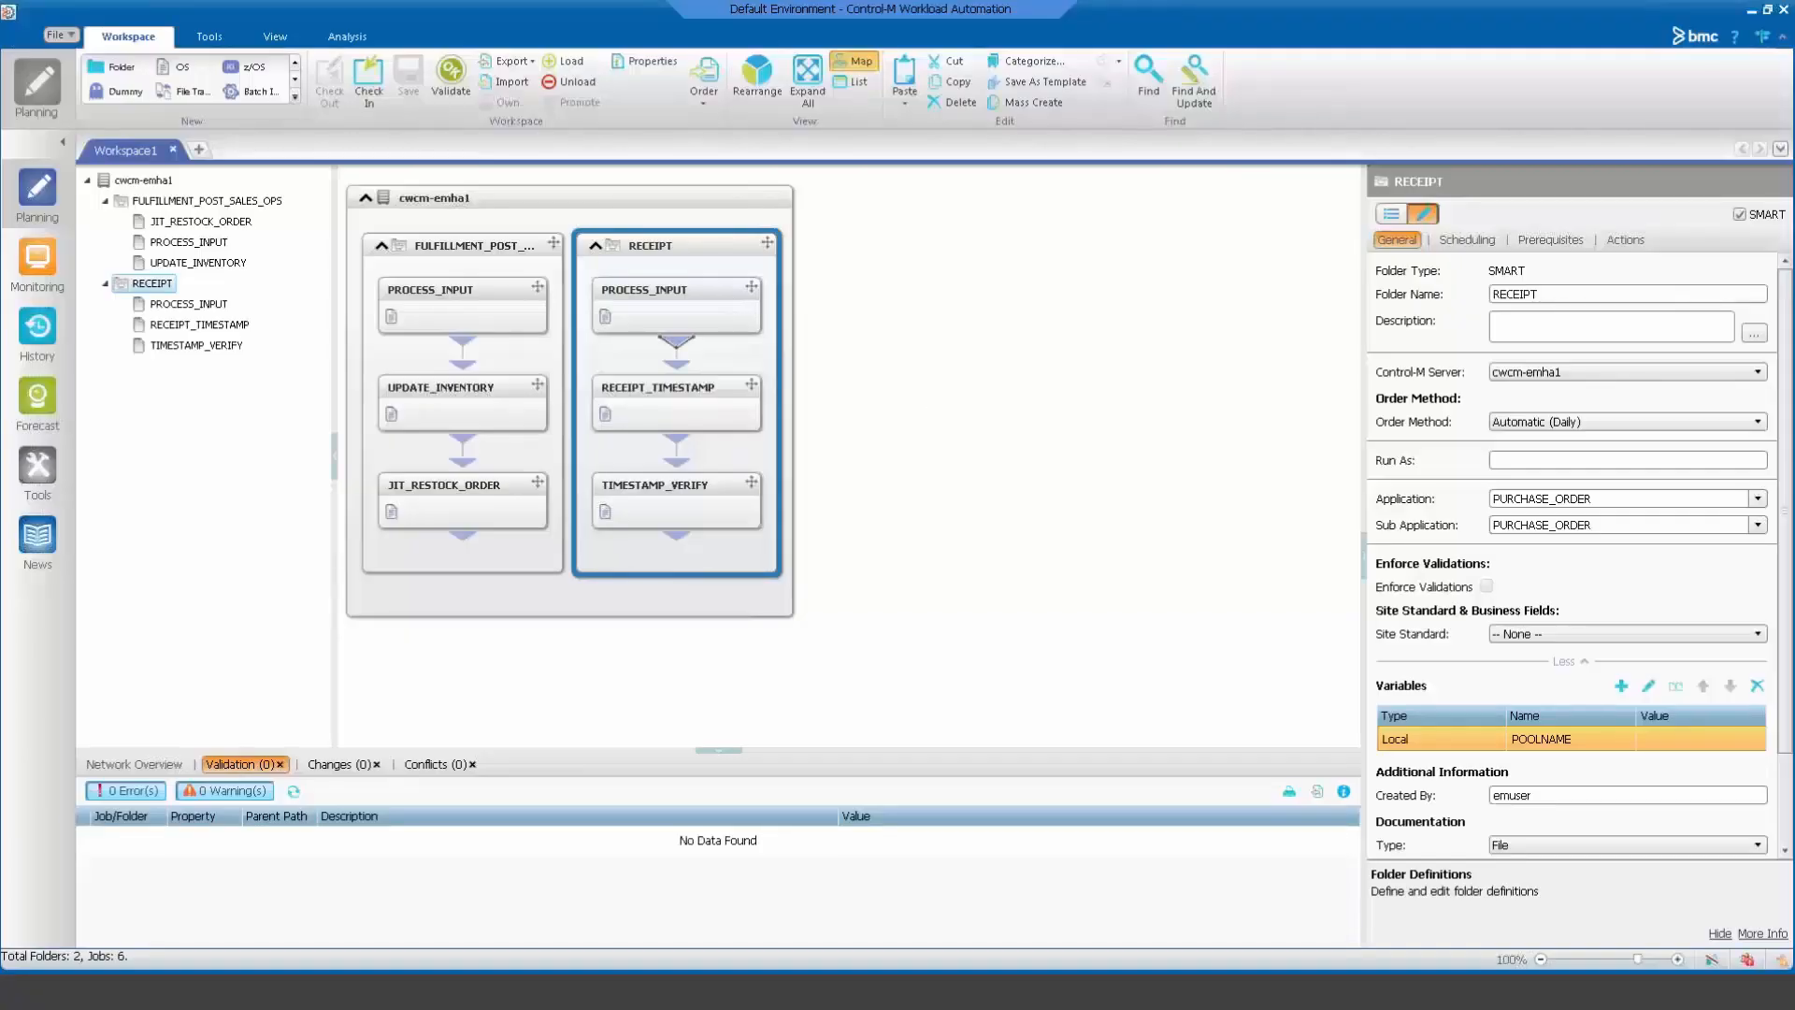
# Open the properties of the RECEIPT folder's PROCESS_INPUT job and examine its variables, selecting SF_DATE.
pyautogui.click(706, 316)
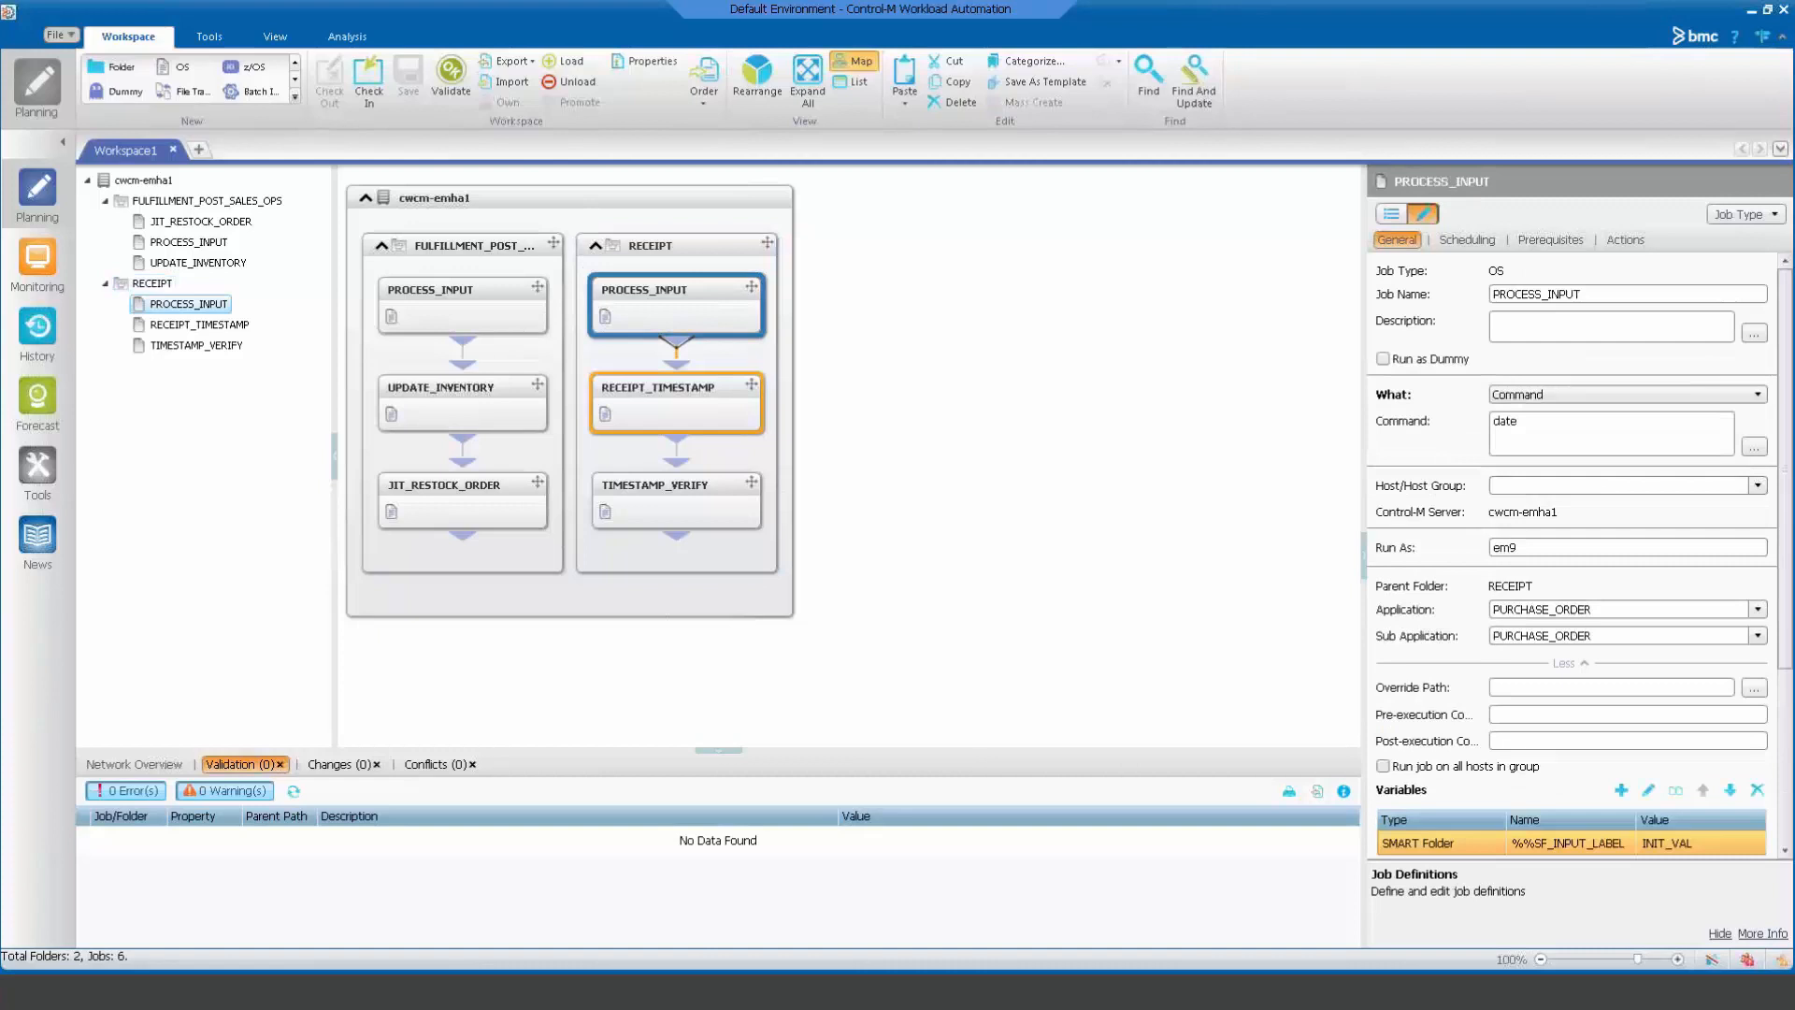
pyautogui.rightClick(697, 303)
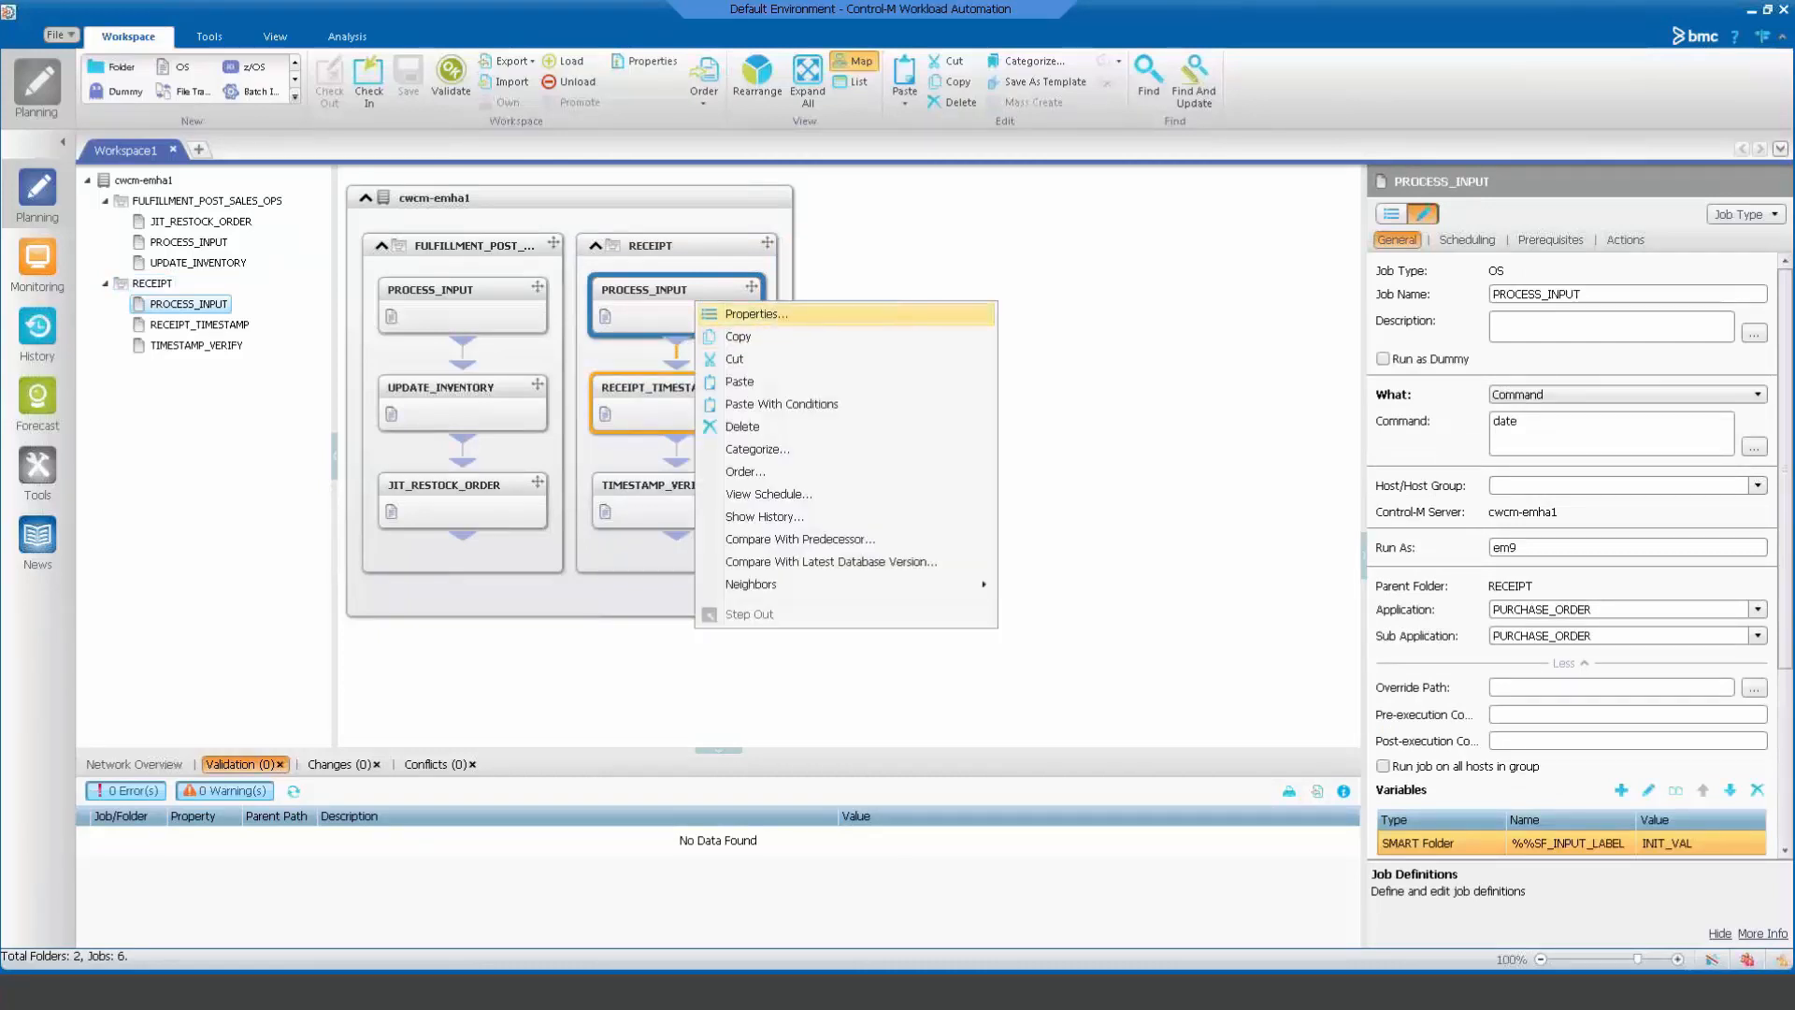
pyautogui.click(720, 312)
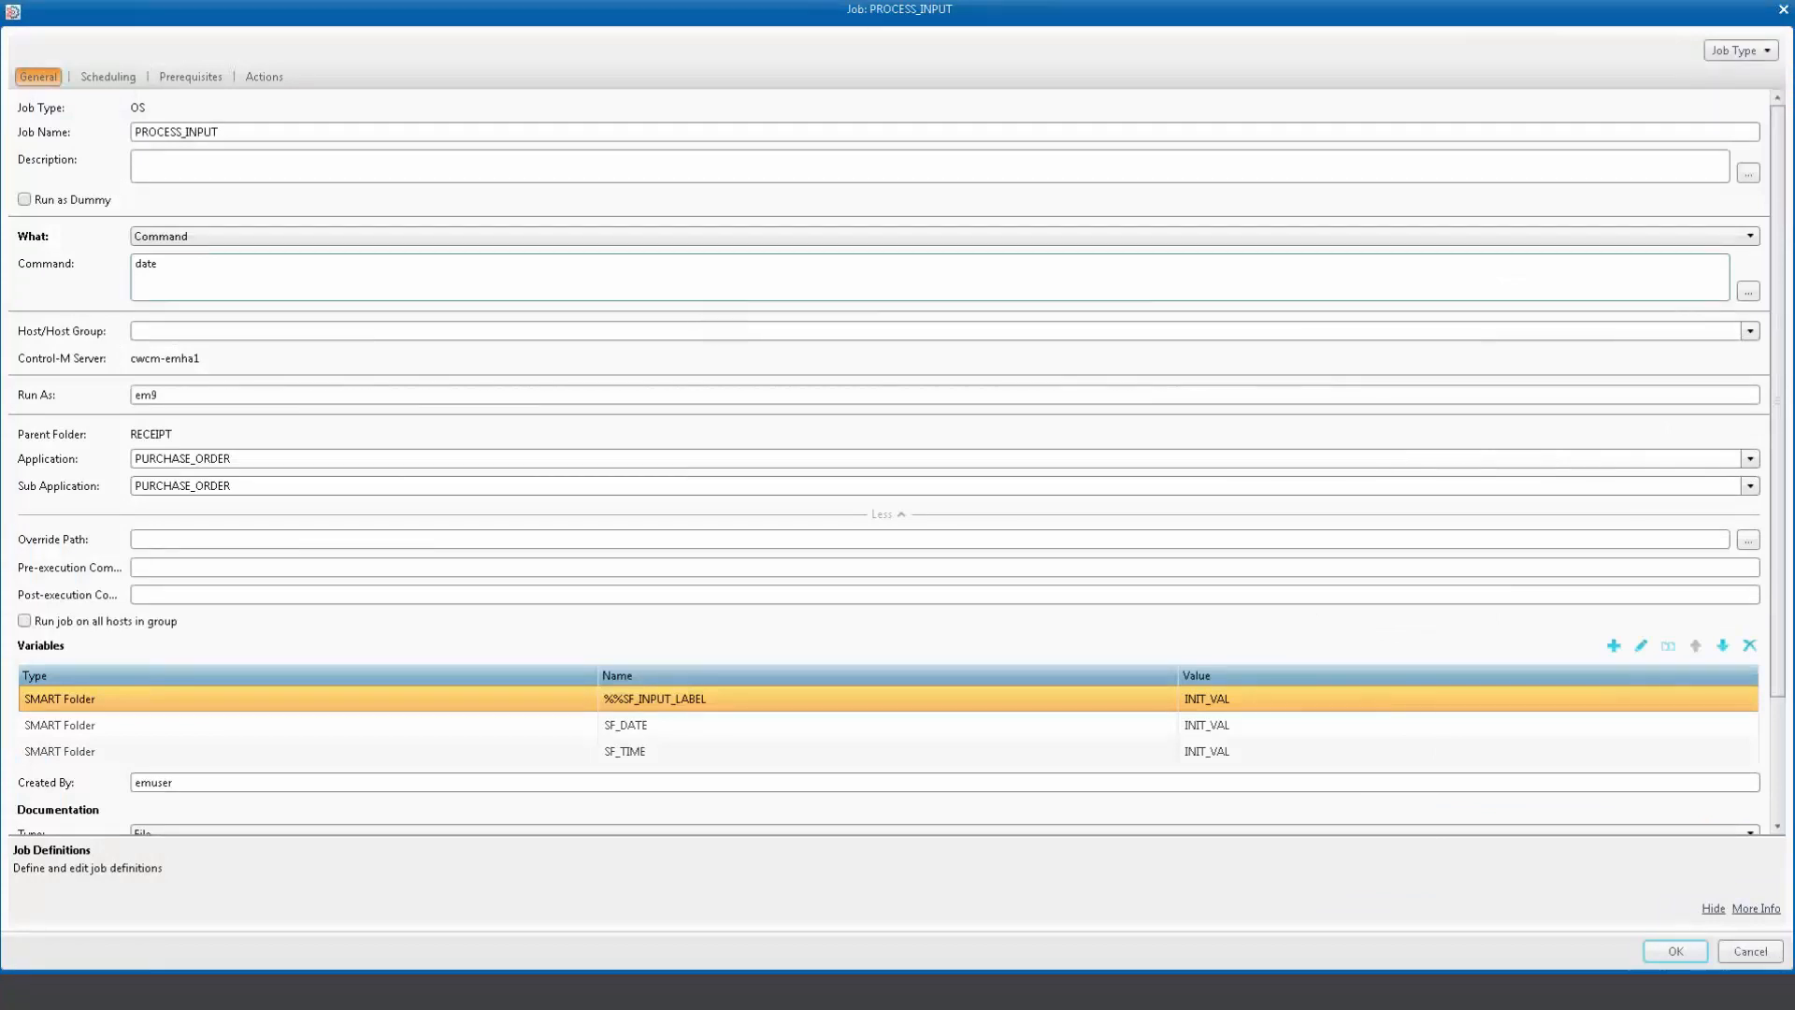
pyautogui.click(438, 733)
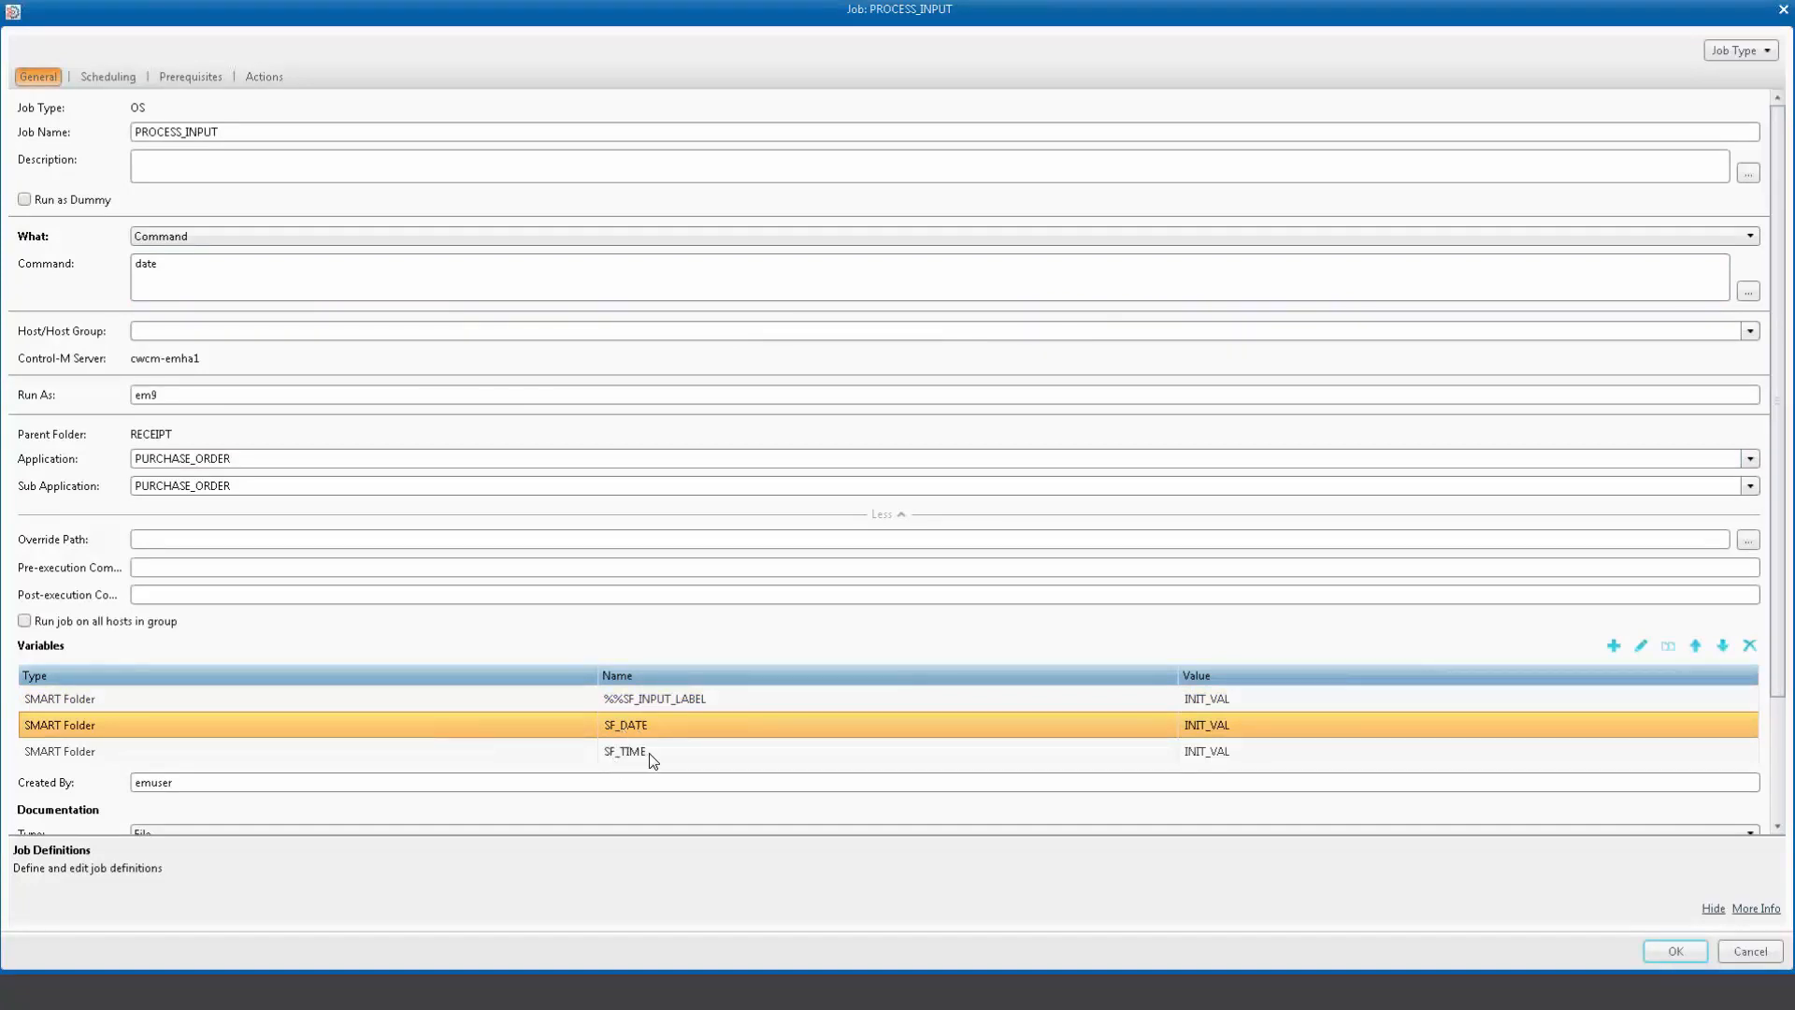
# Examine the PROCESS_INPUT job's rule that captures SF_DATE from the job output, then leave it without changes.
pyautogui.click(262, 79)
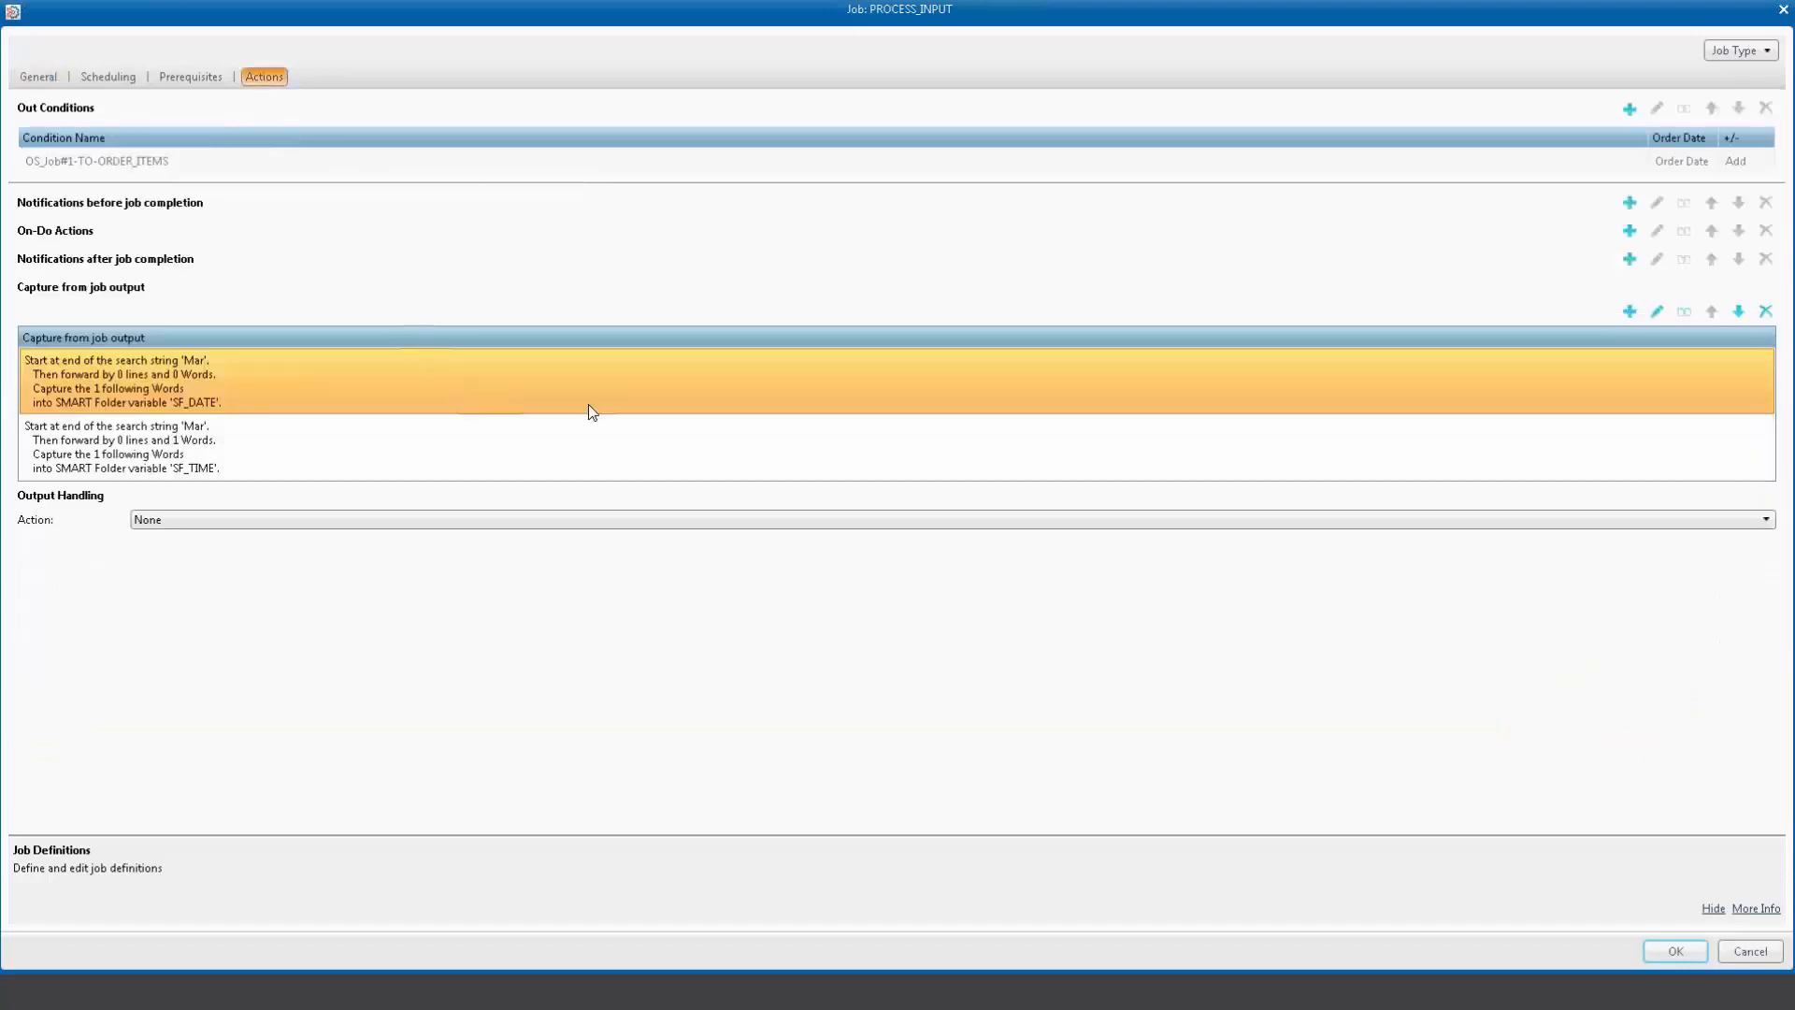
pyautogui.doubleClick(826, 383)
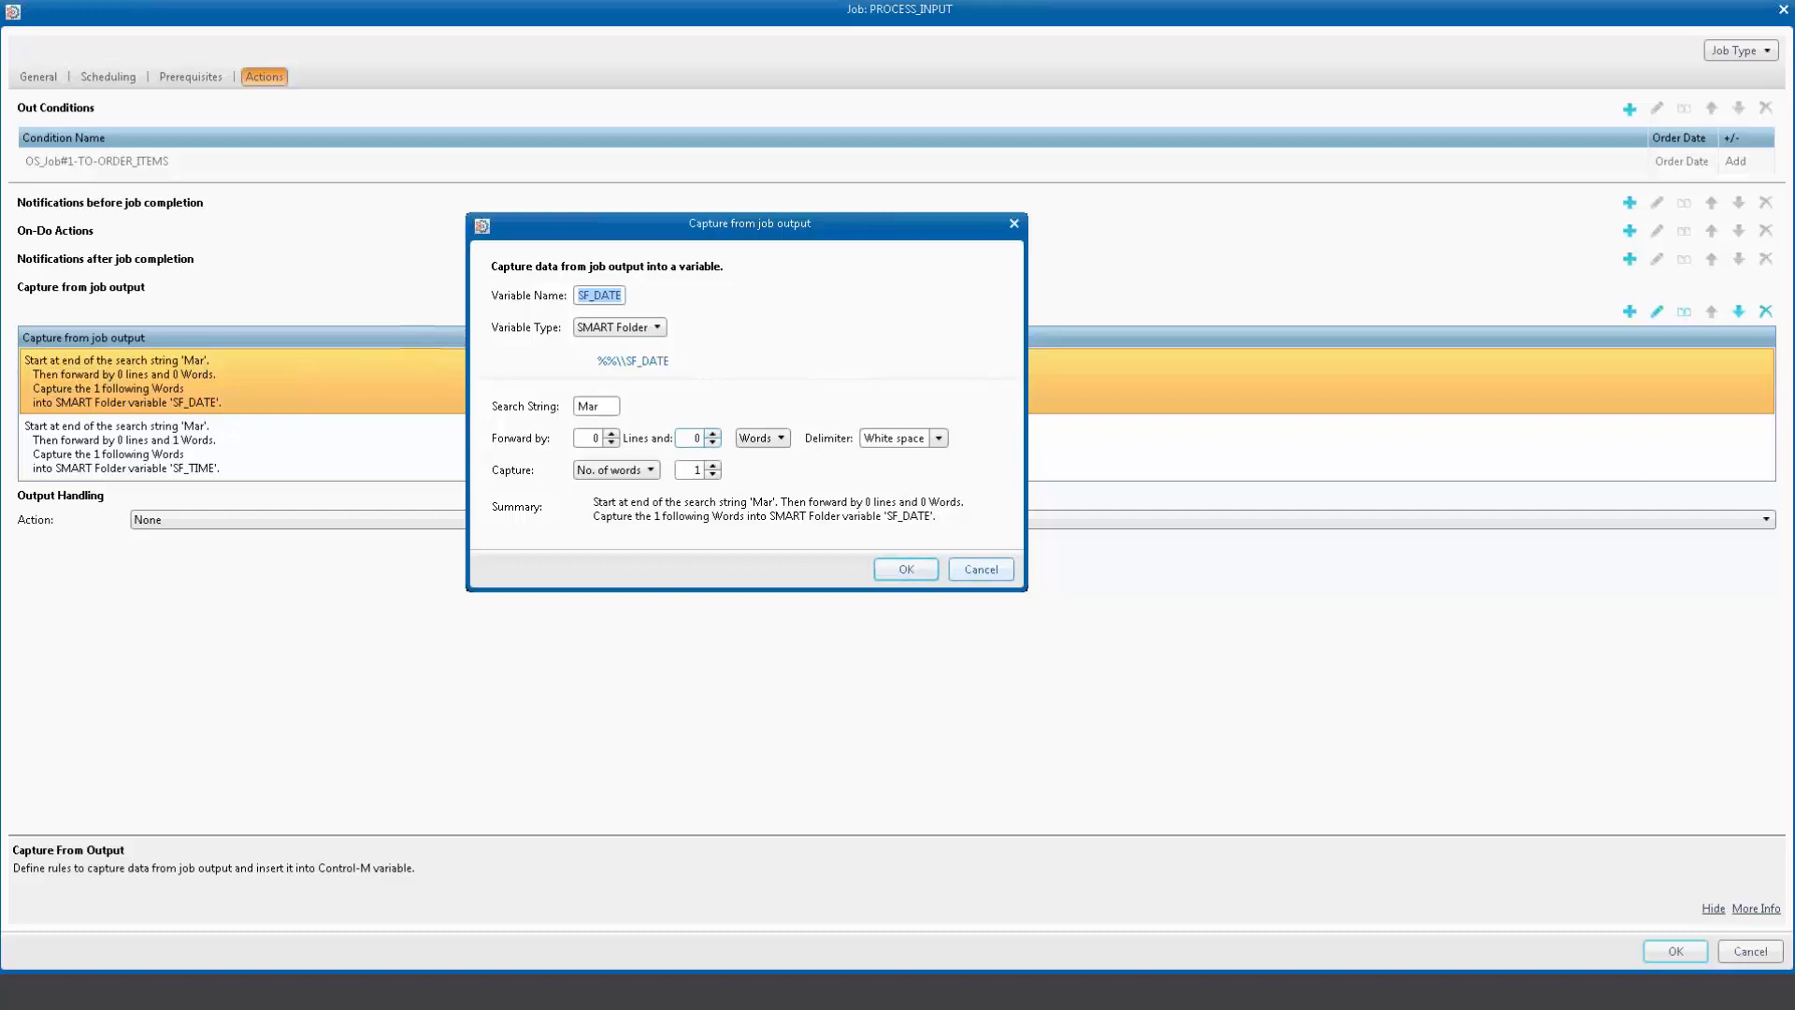
pyautogui.click(961, 570)
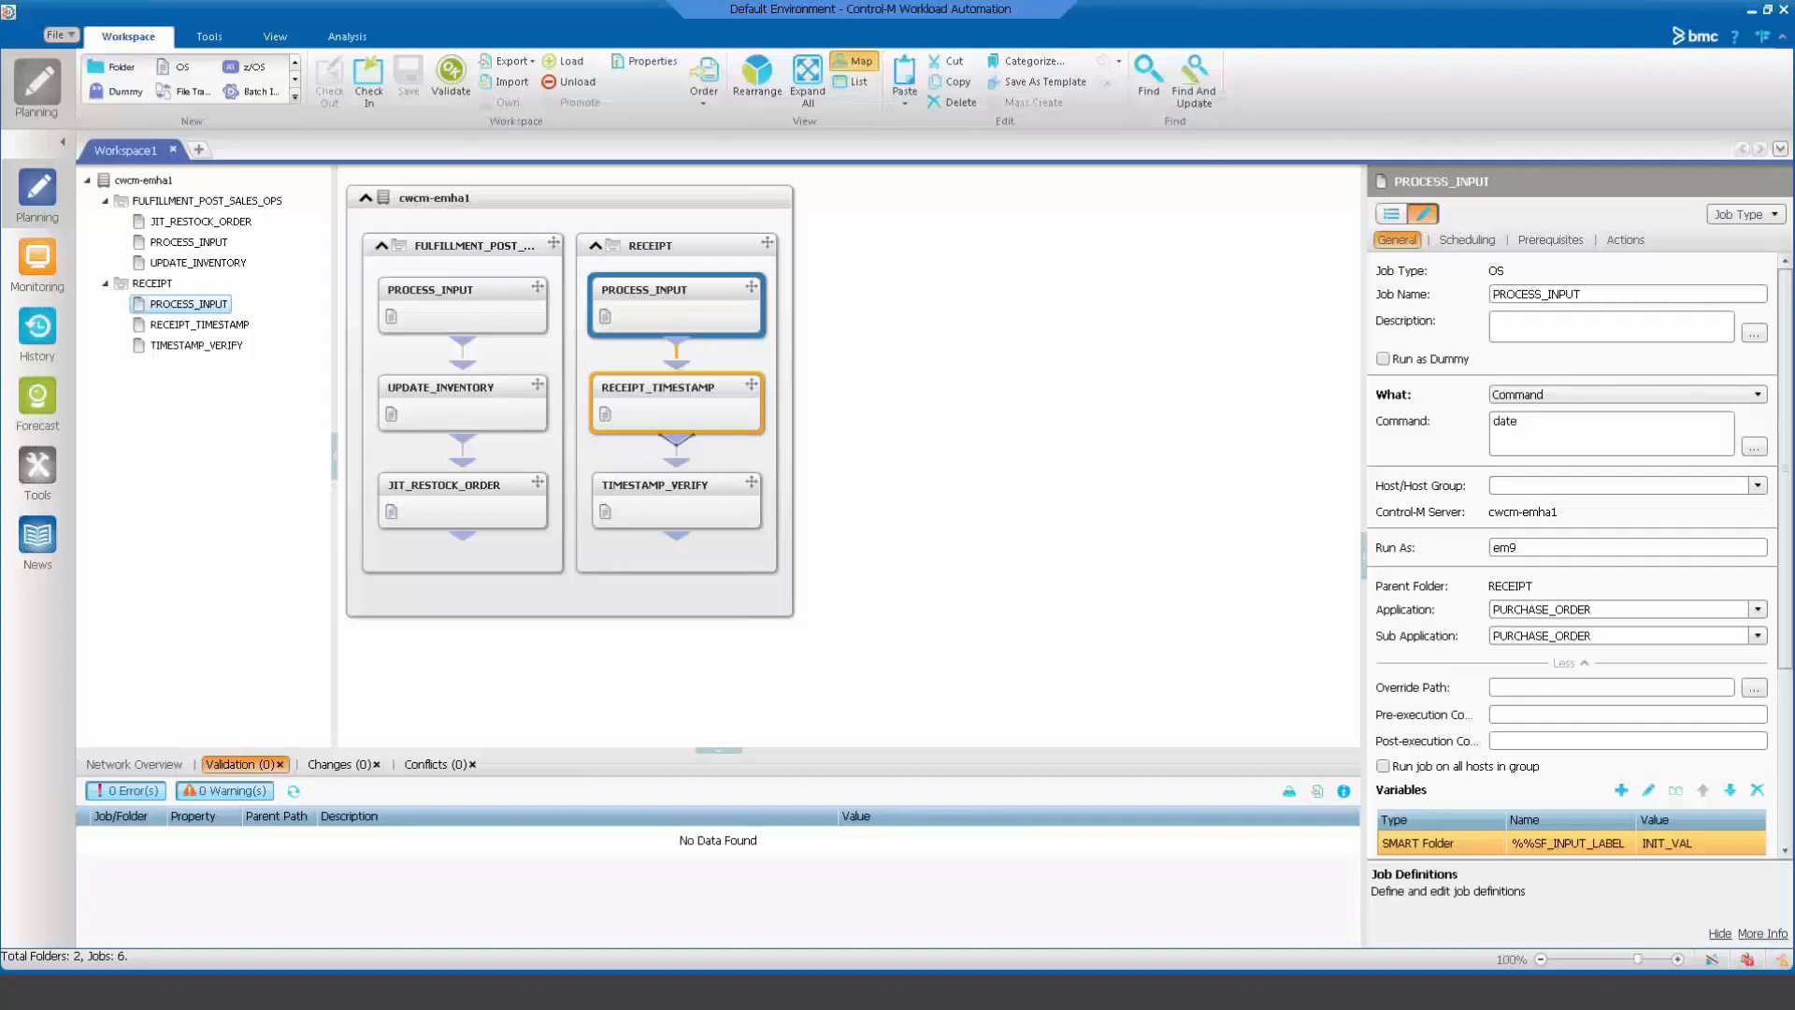
# Open the properties of the RECEIPT folder's RECEIPT_TIMESTAMP job, examine its command, and close them.
pyautogui.click(668, 411)
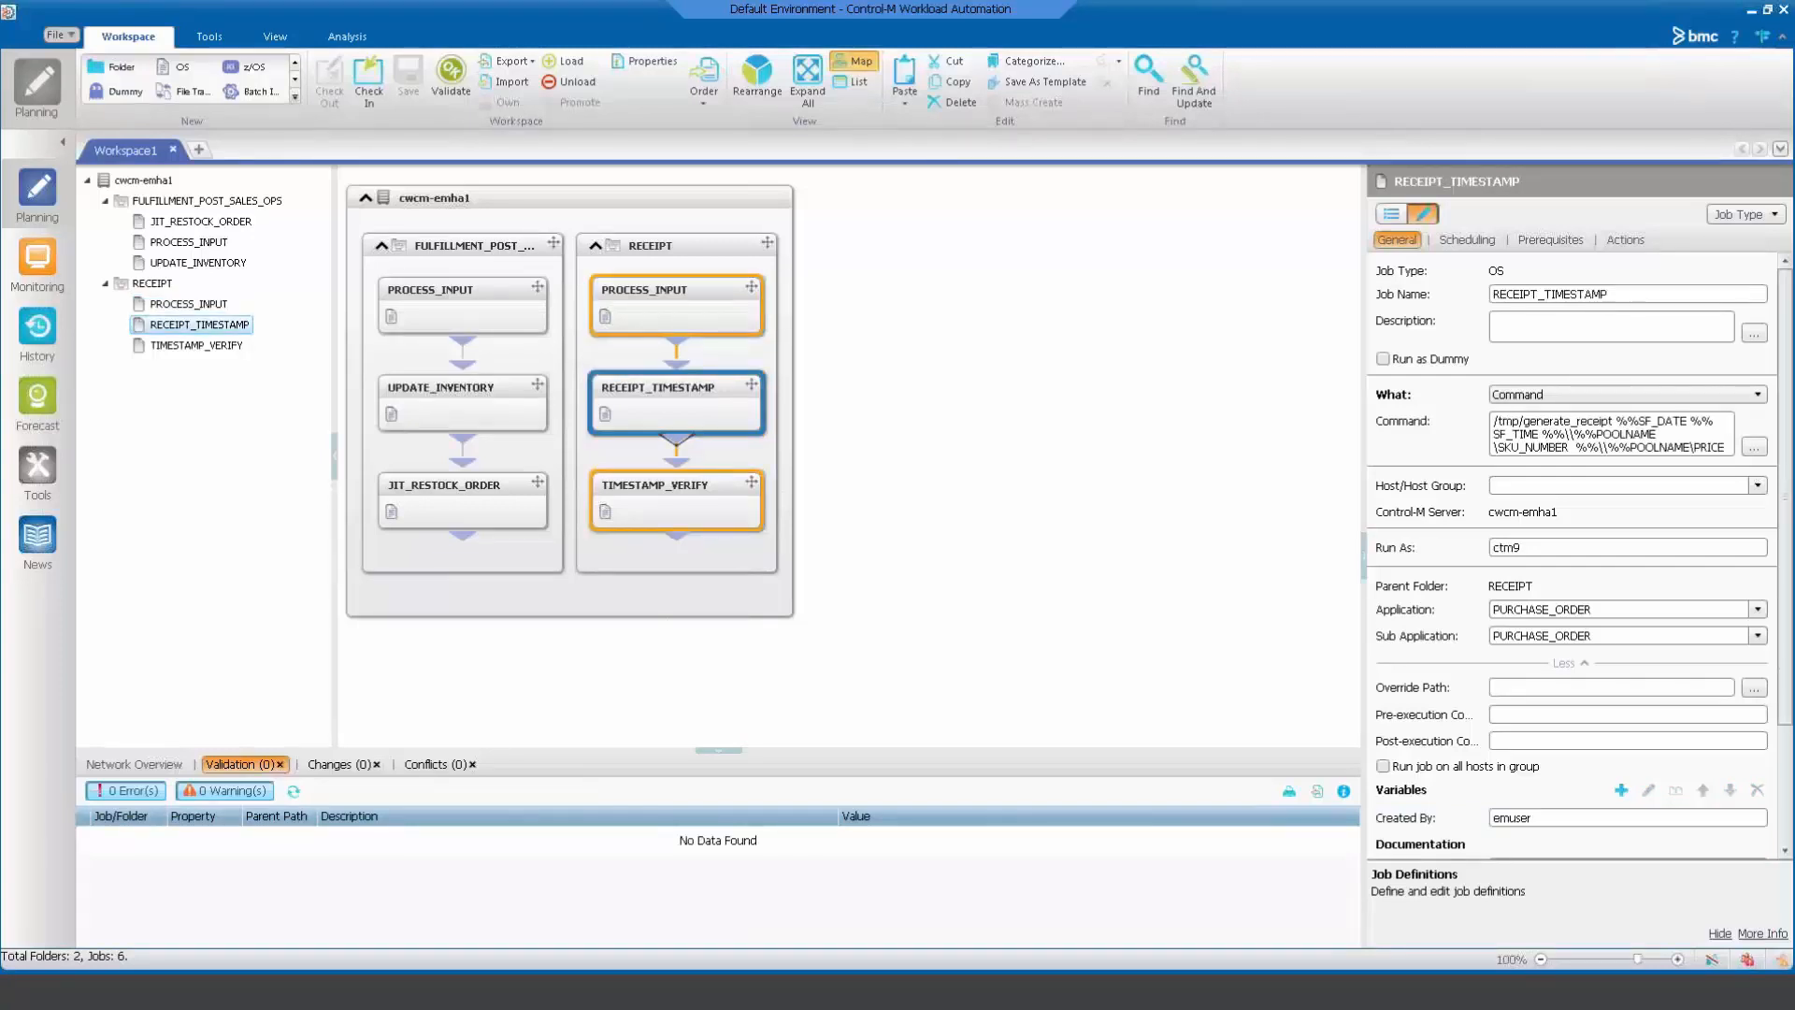
pyautogui.rightClick(726, 413)
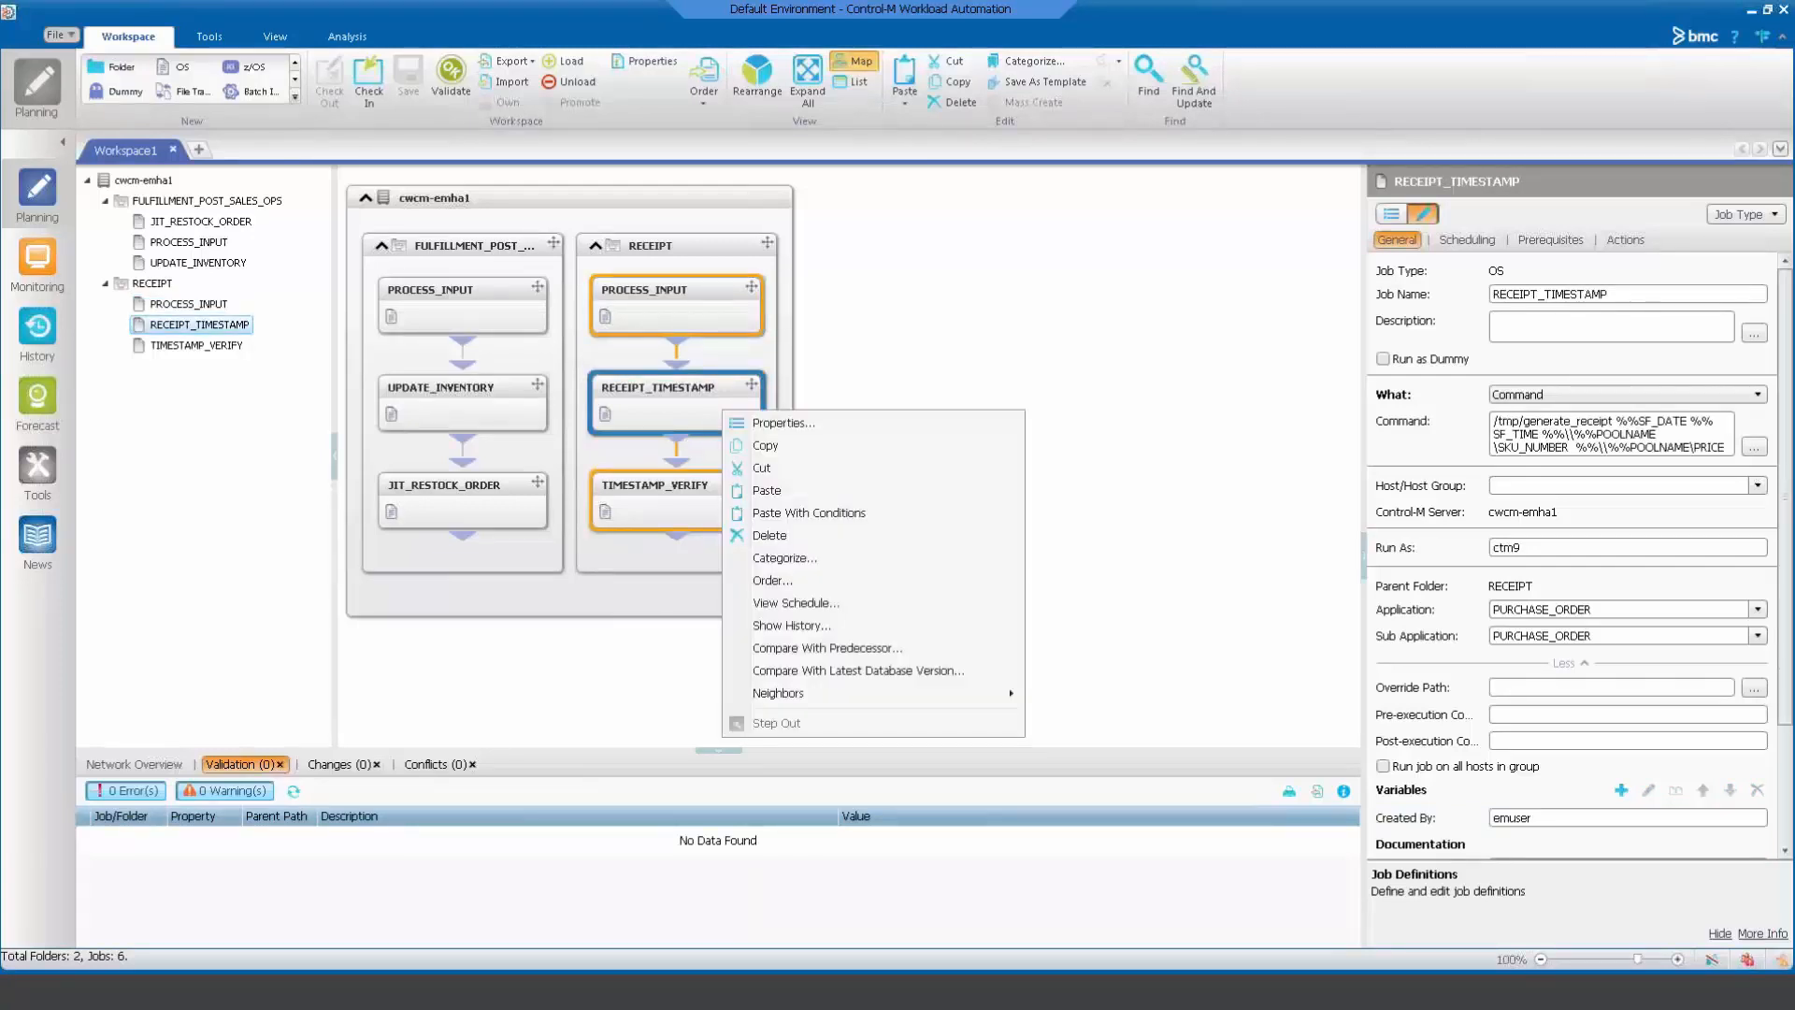
pyautogui.click(769, 423)
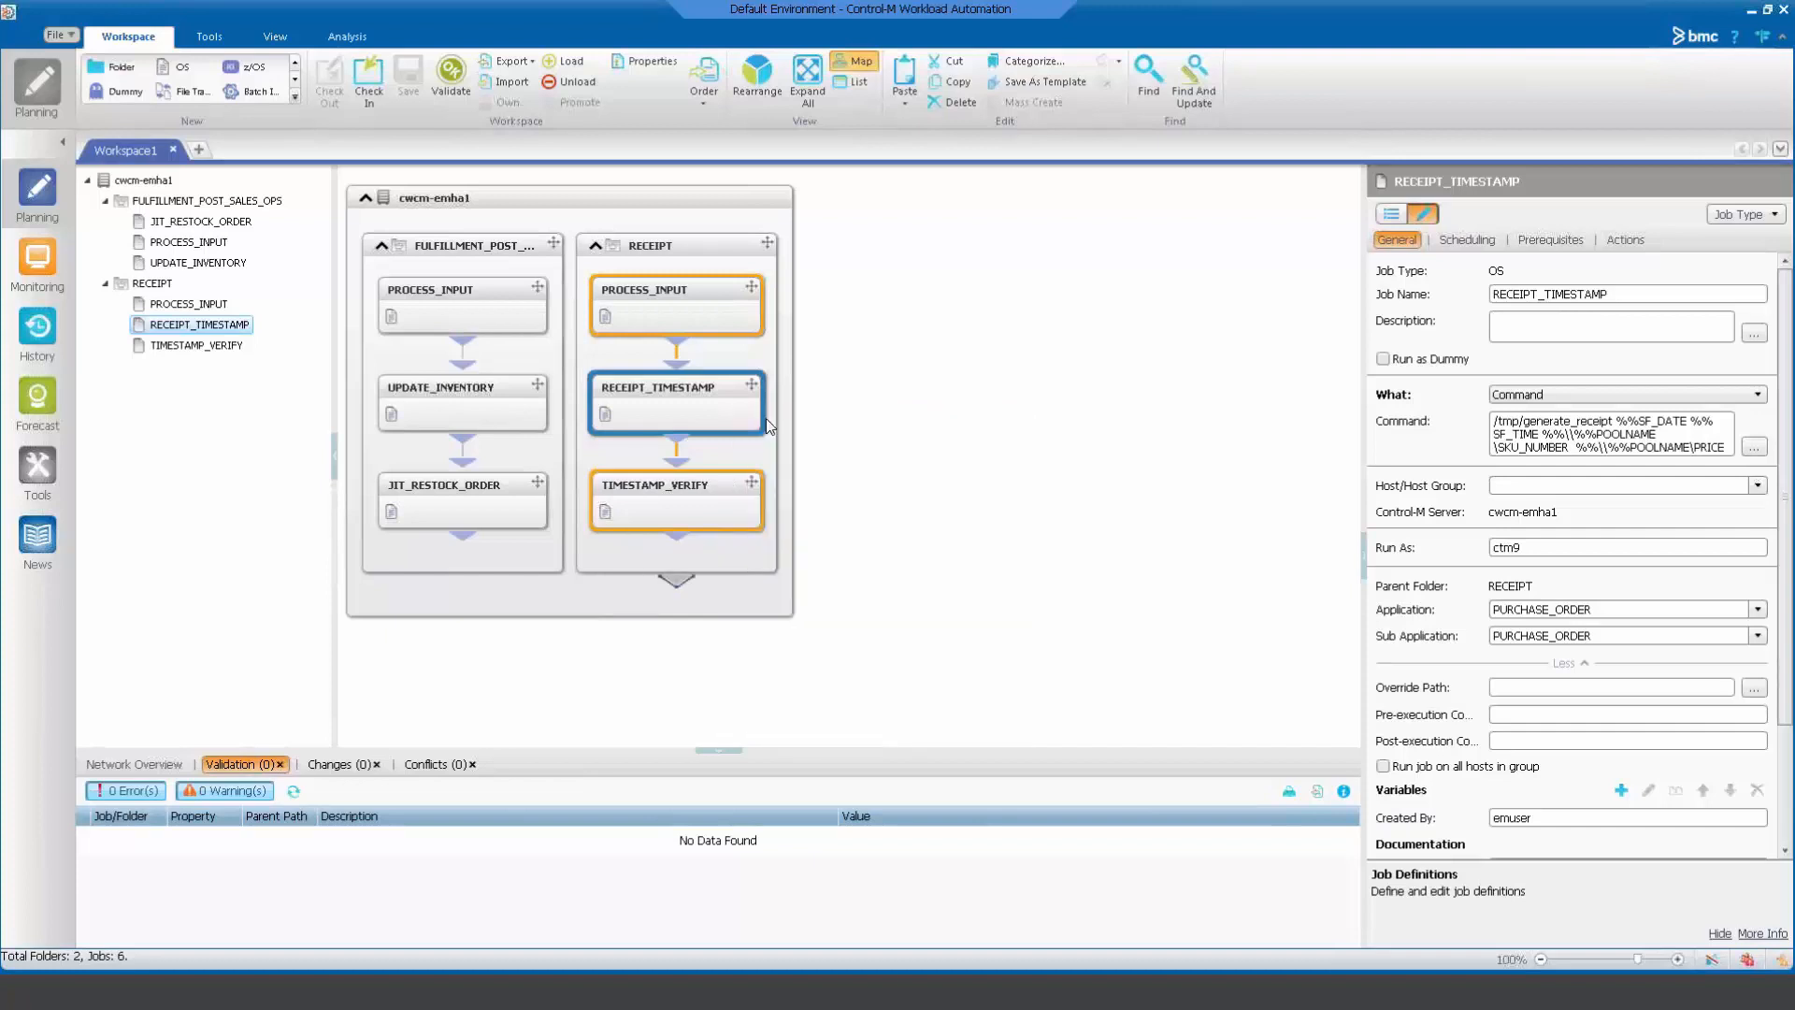
pyautogui.doubleClick(726, 412)
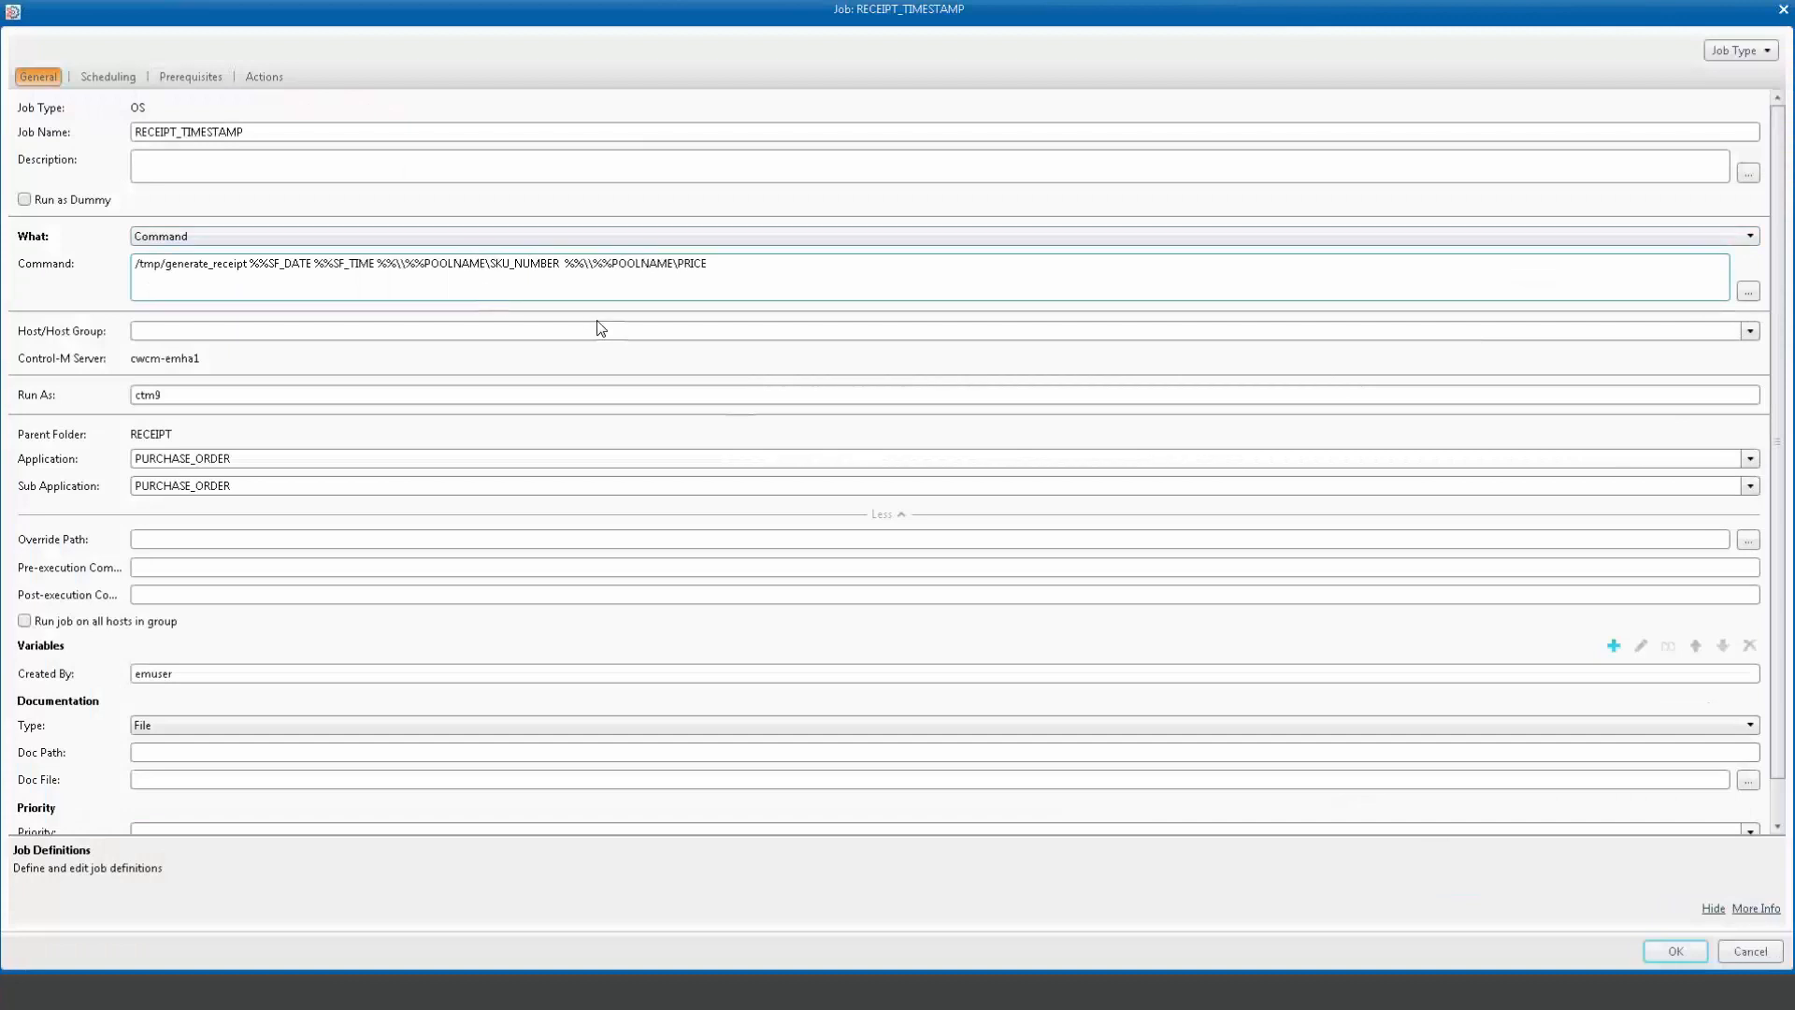
pyautogui.click(1783, 10)
# Open the properties of the RECEIPT folder's TIMESTAMP_VERIFY job, examine its command, and close them.
pyautogui.click(720, 490)
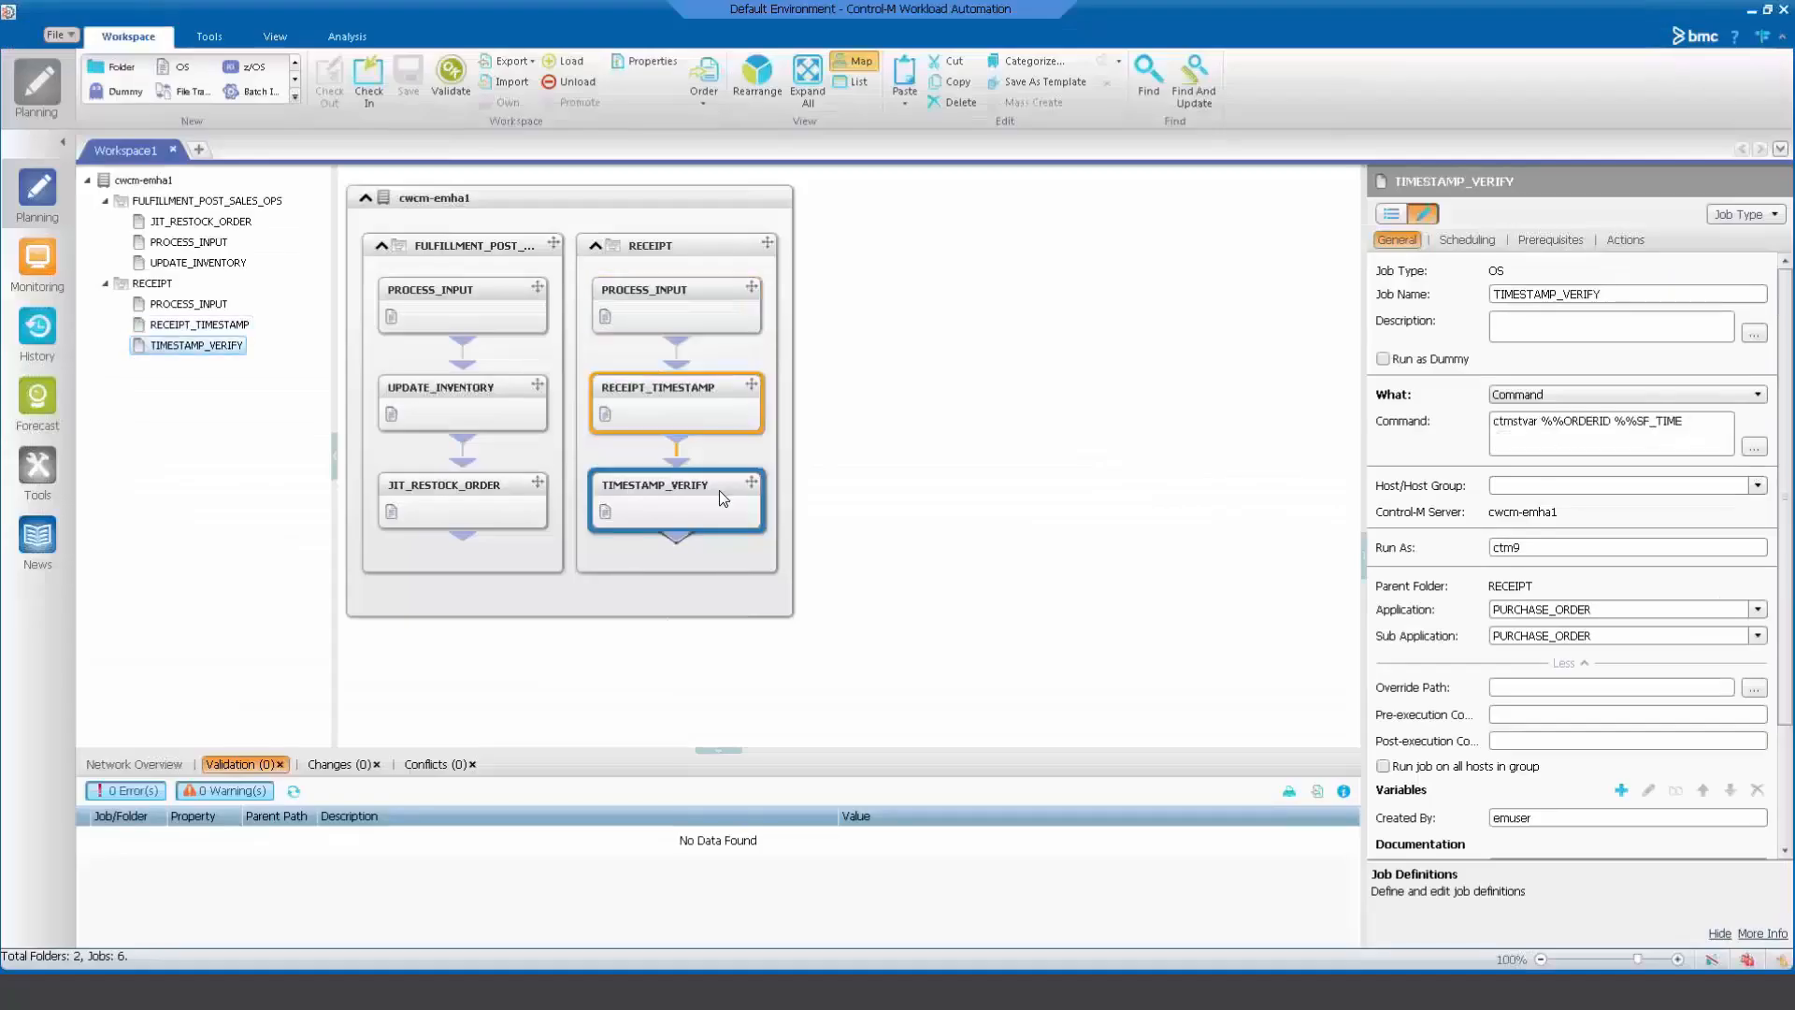
pyautogui.rightClick(712, 495)
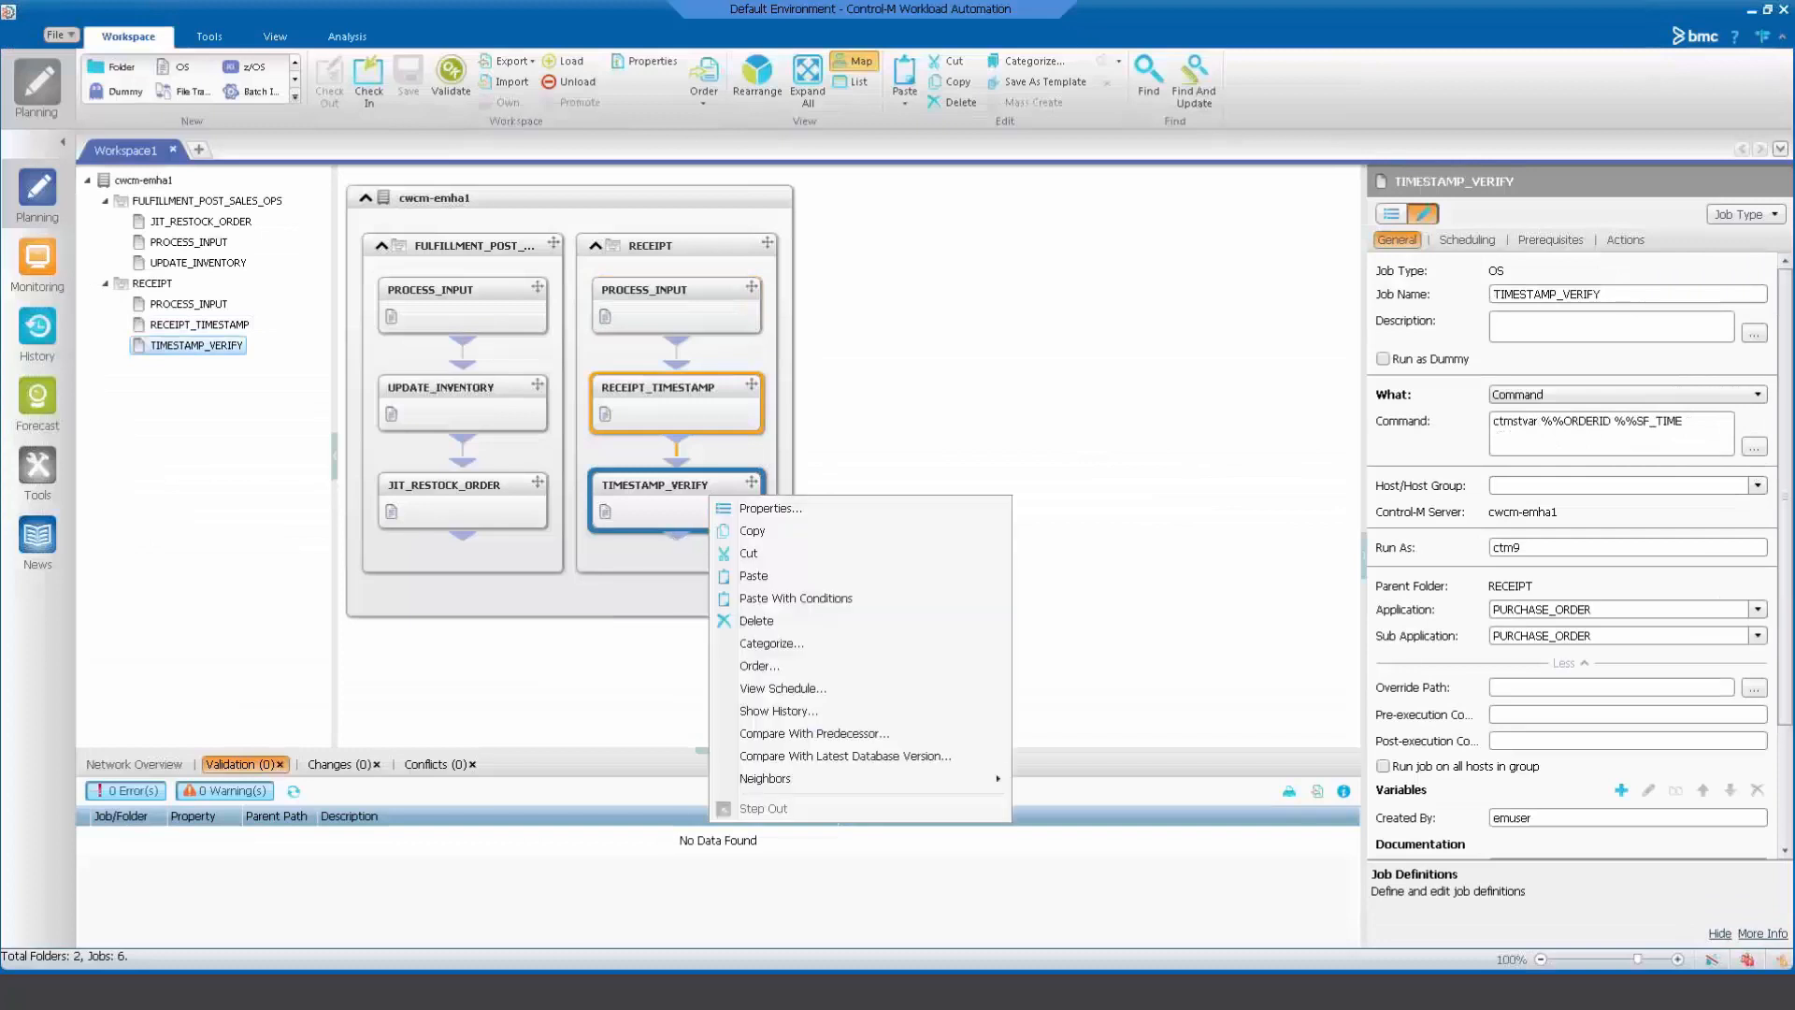
pyautogui.click(770, 511)
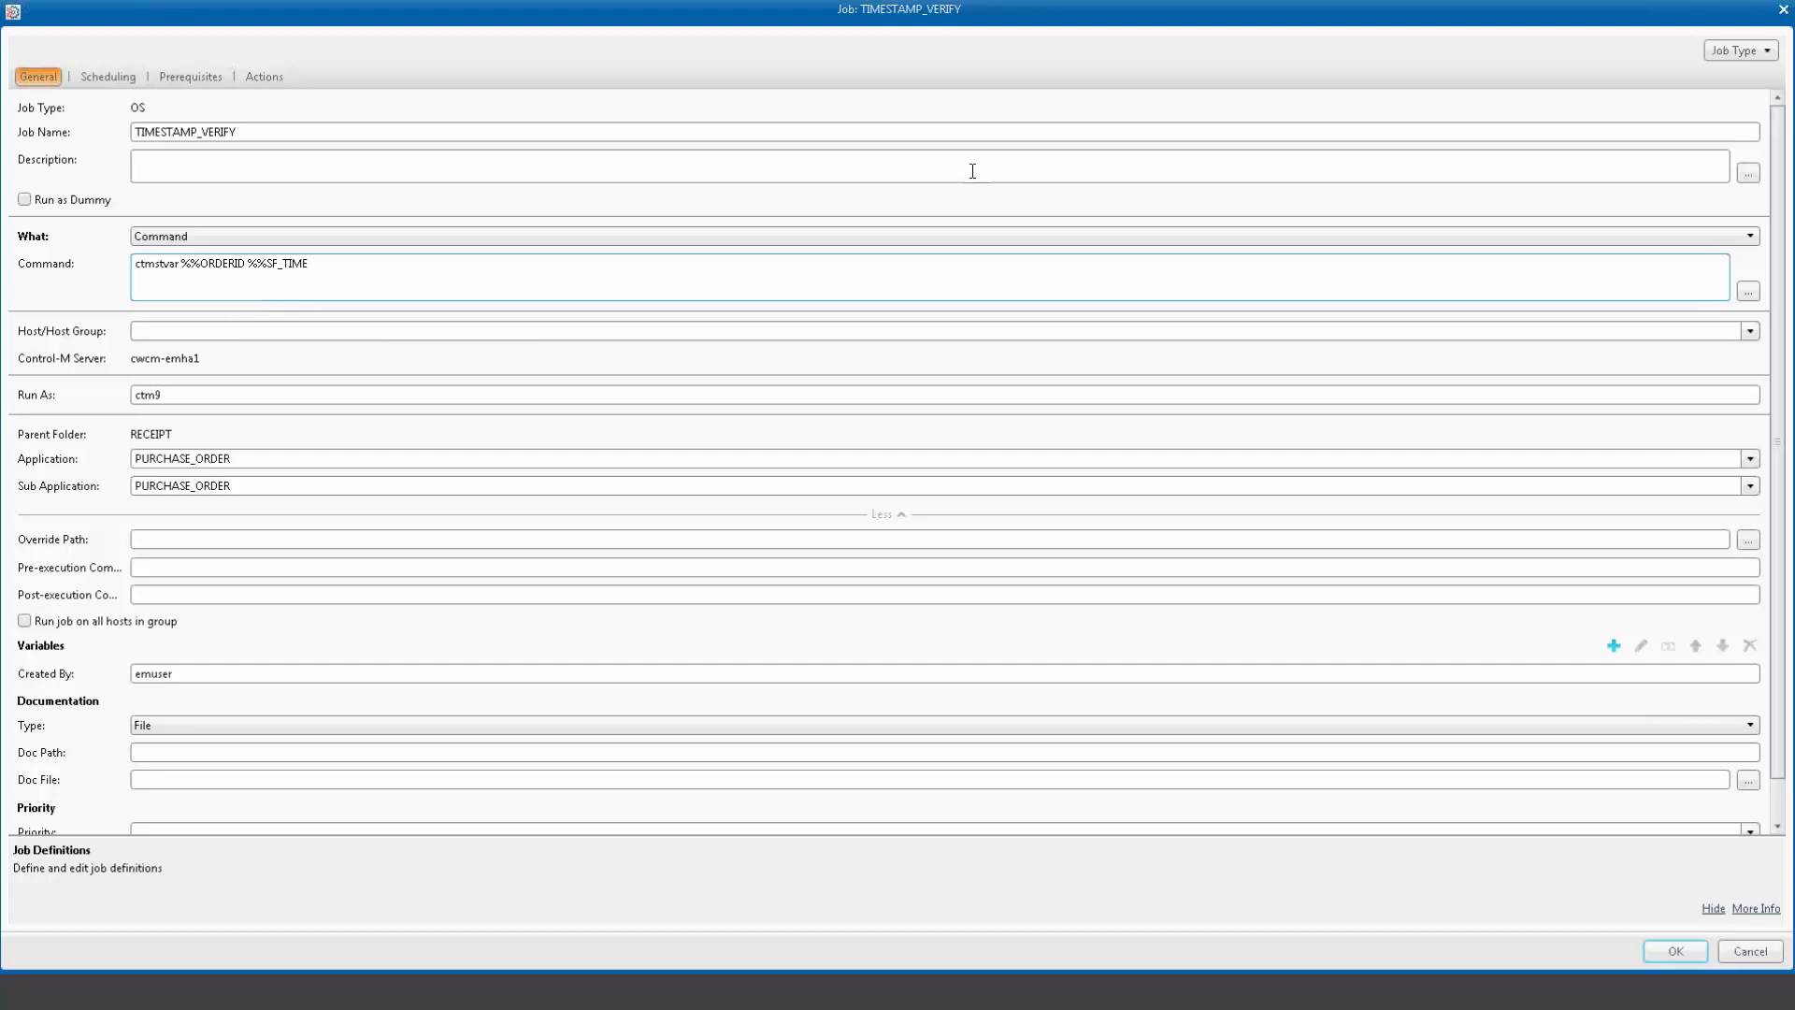
pyautogui.click(1783, 10)
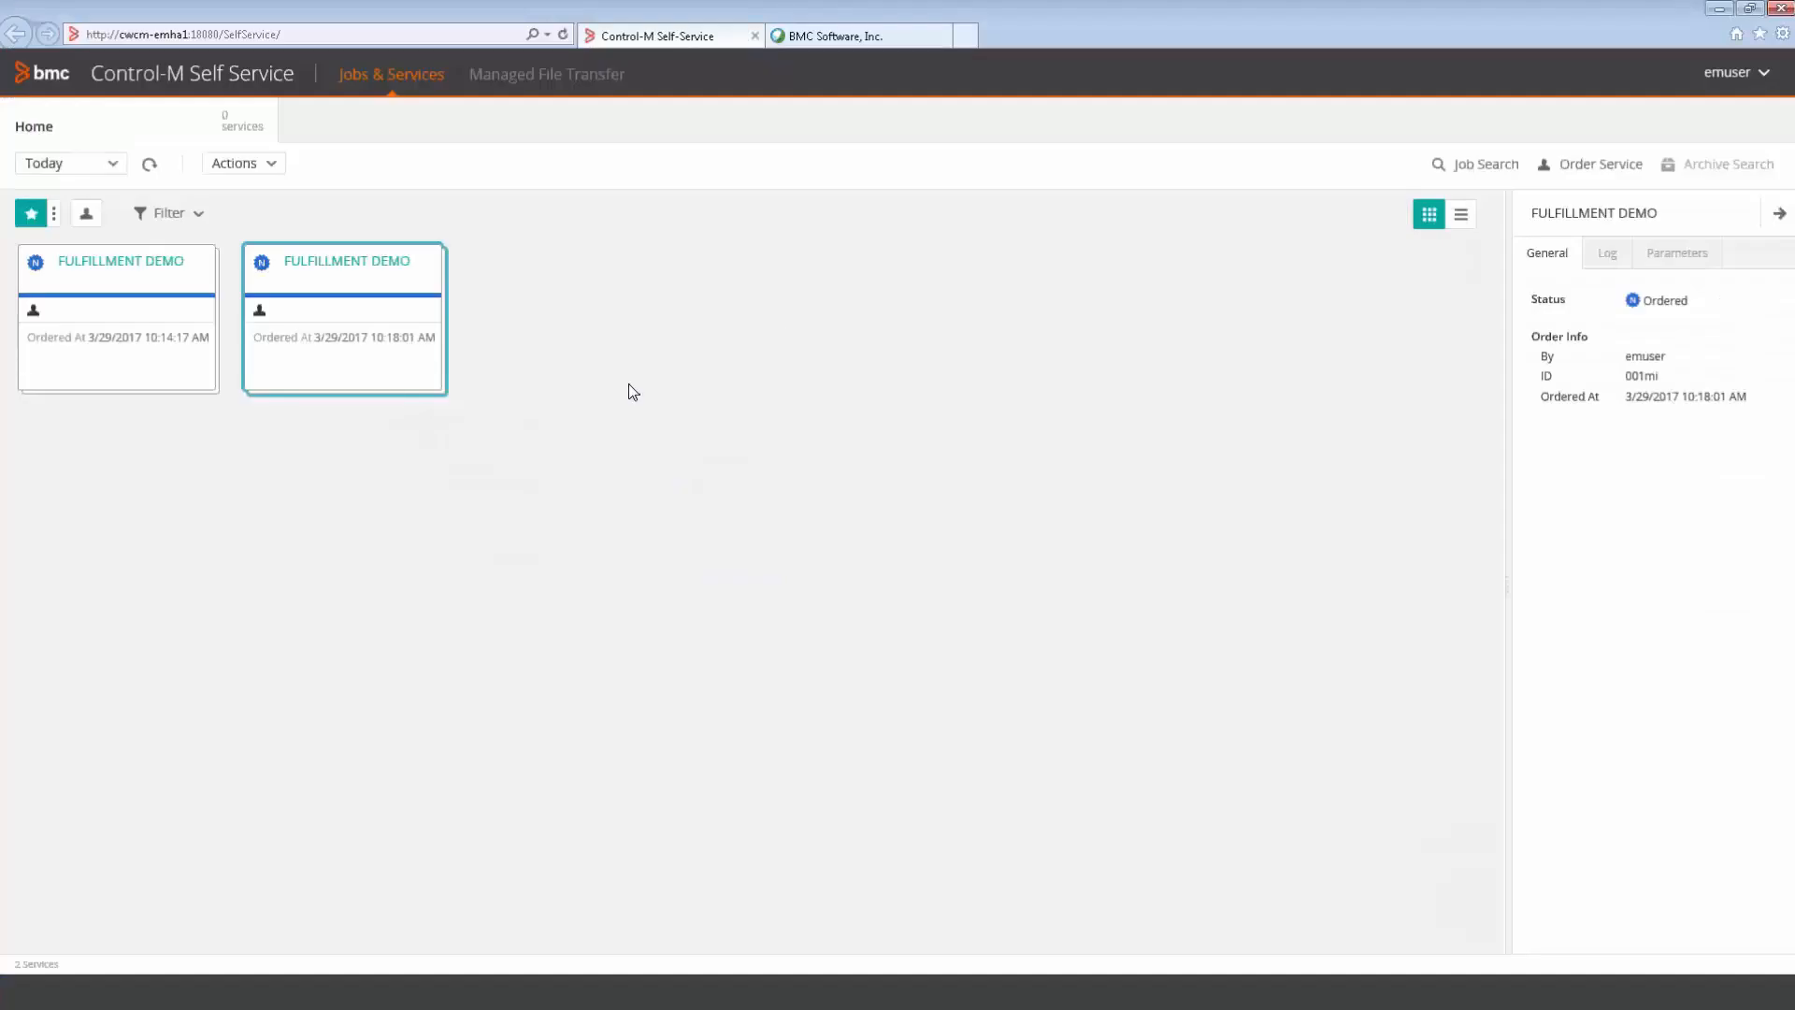
# Order the RECEIPT Demo service with the first customer's ID as its parameter and select the newly ordered service.
pyautogui.click(1594, 168)
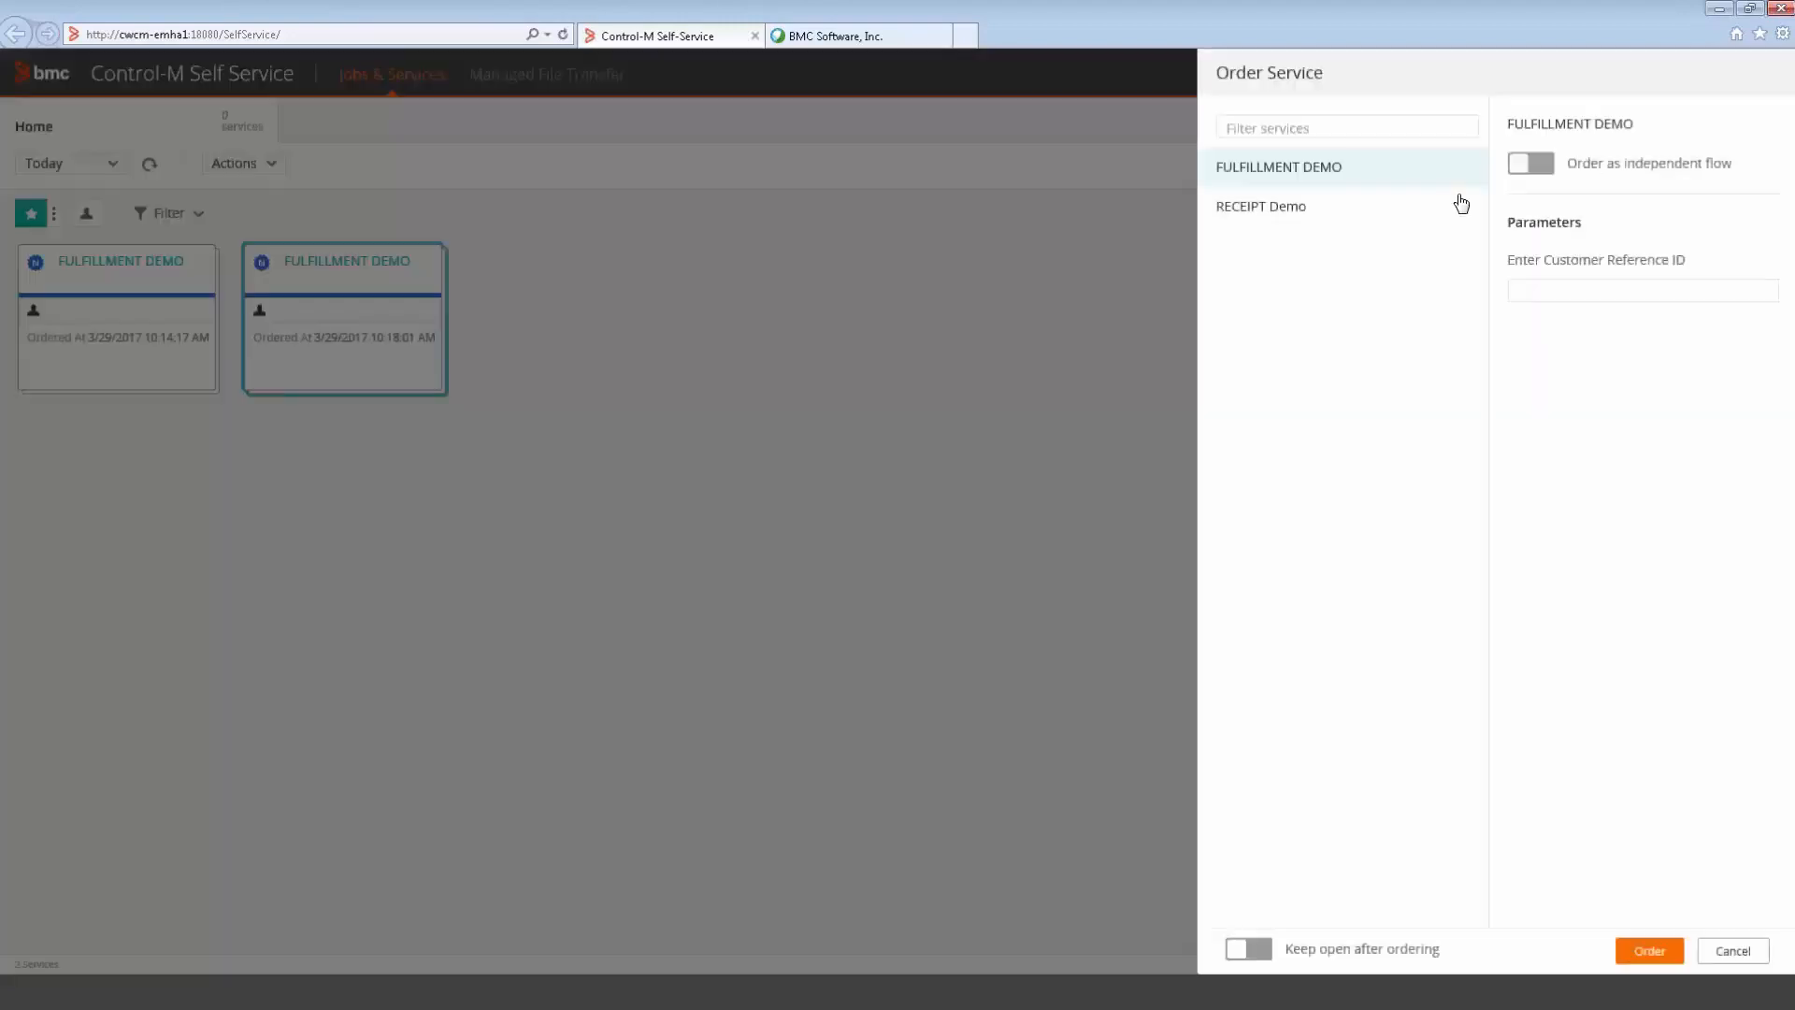
pyautogui.click(1281, 216)
pyautogui.click(1520, 291)
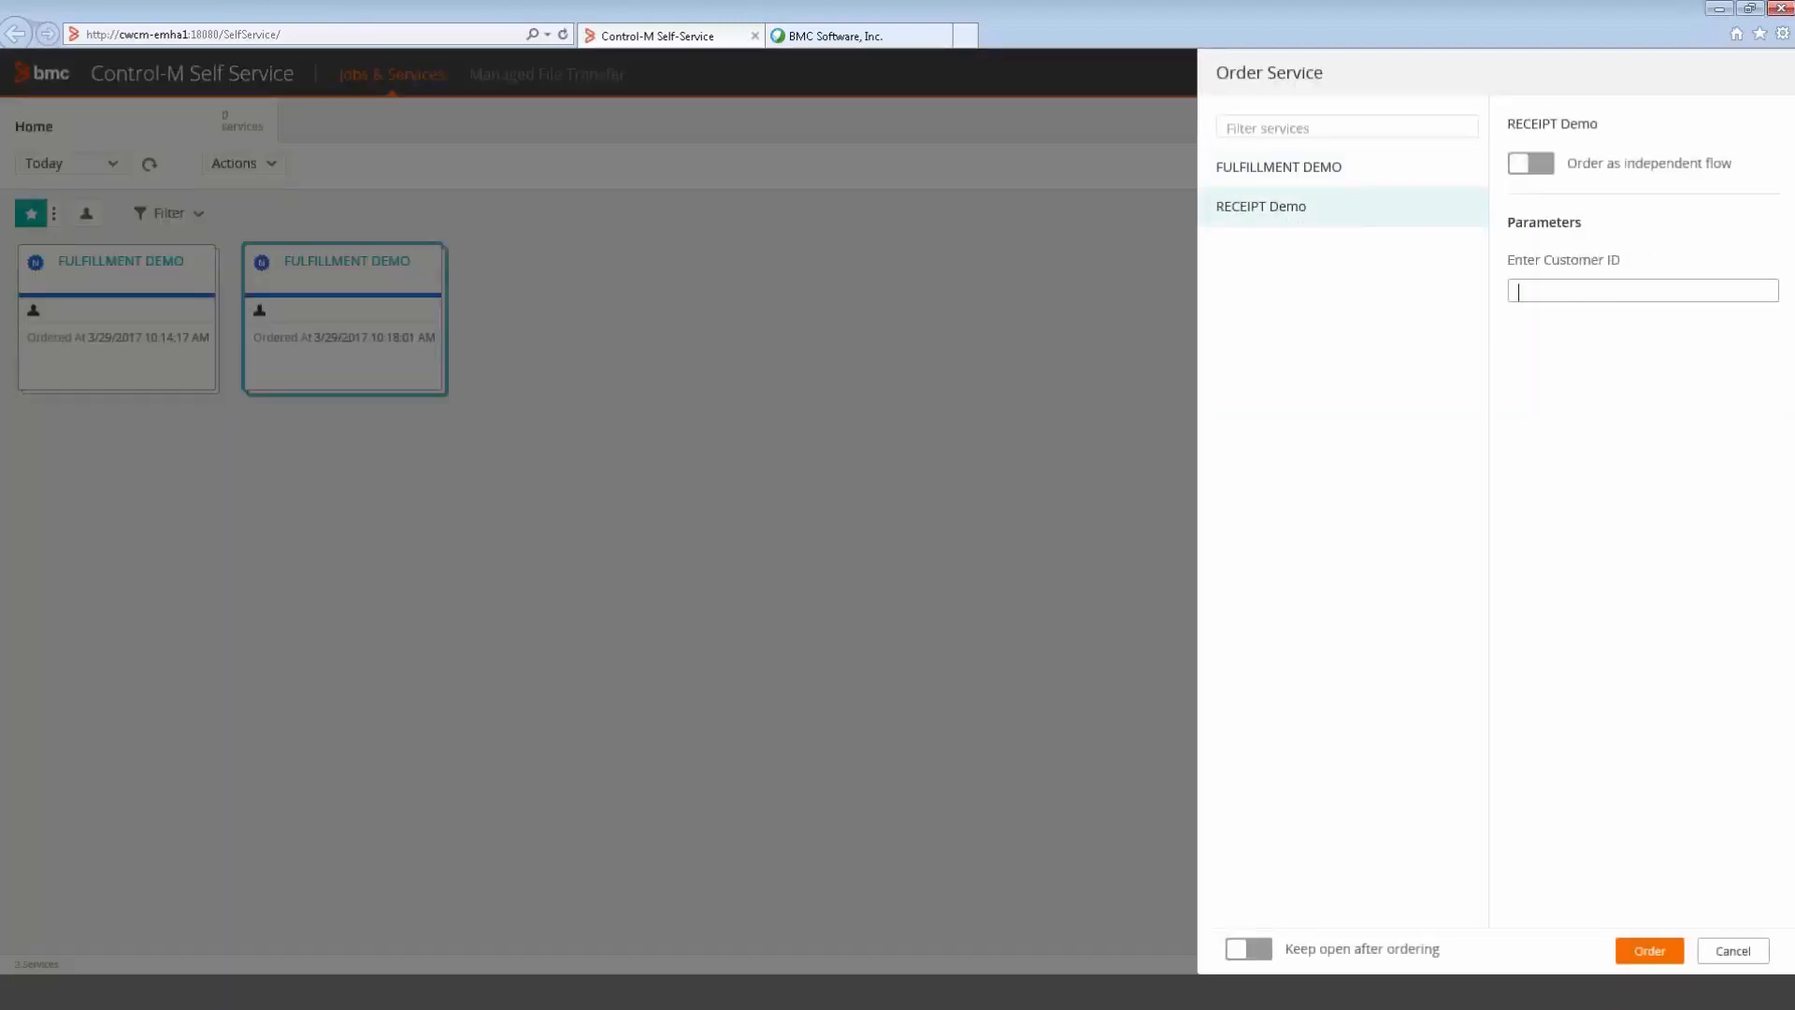
pyautogui.write('C')
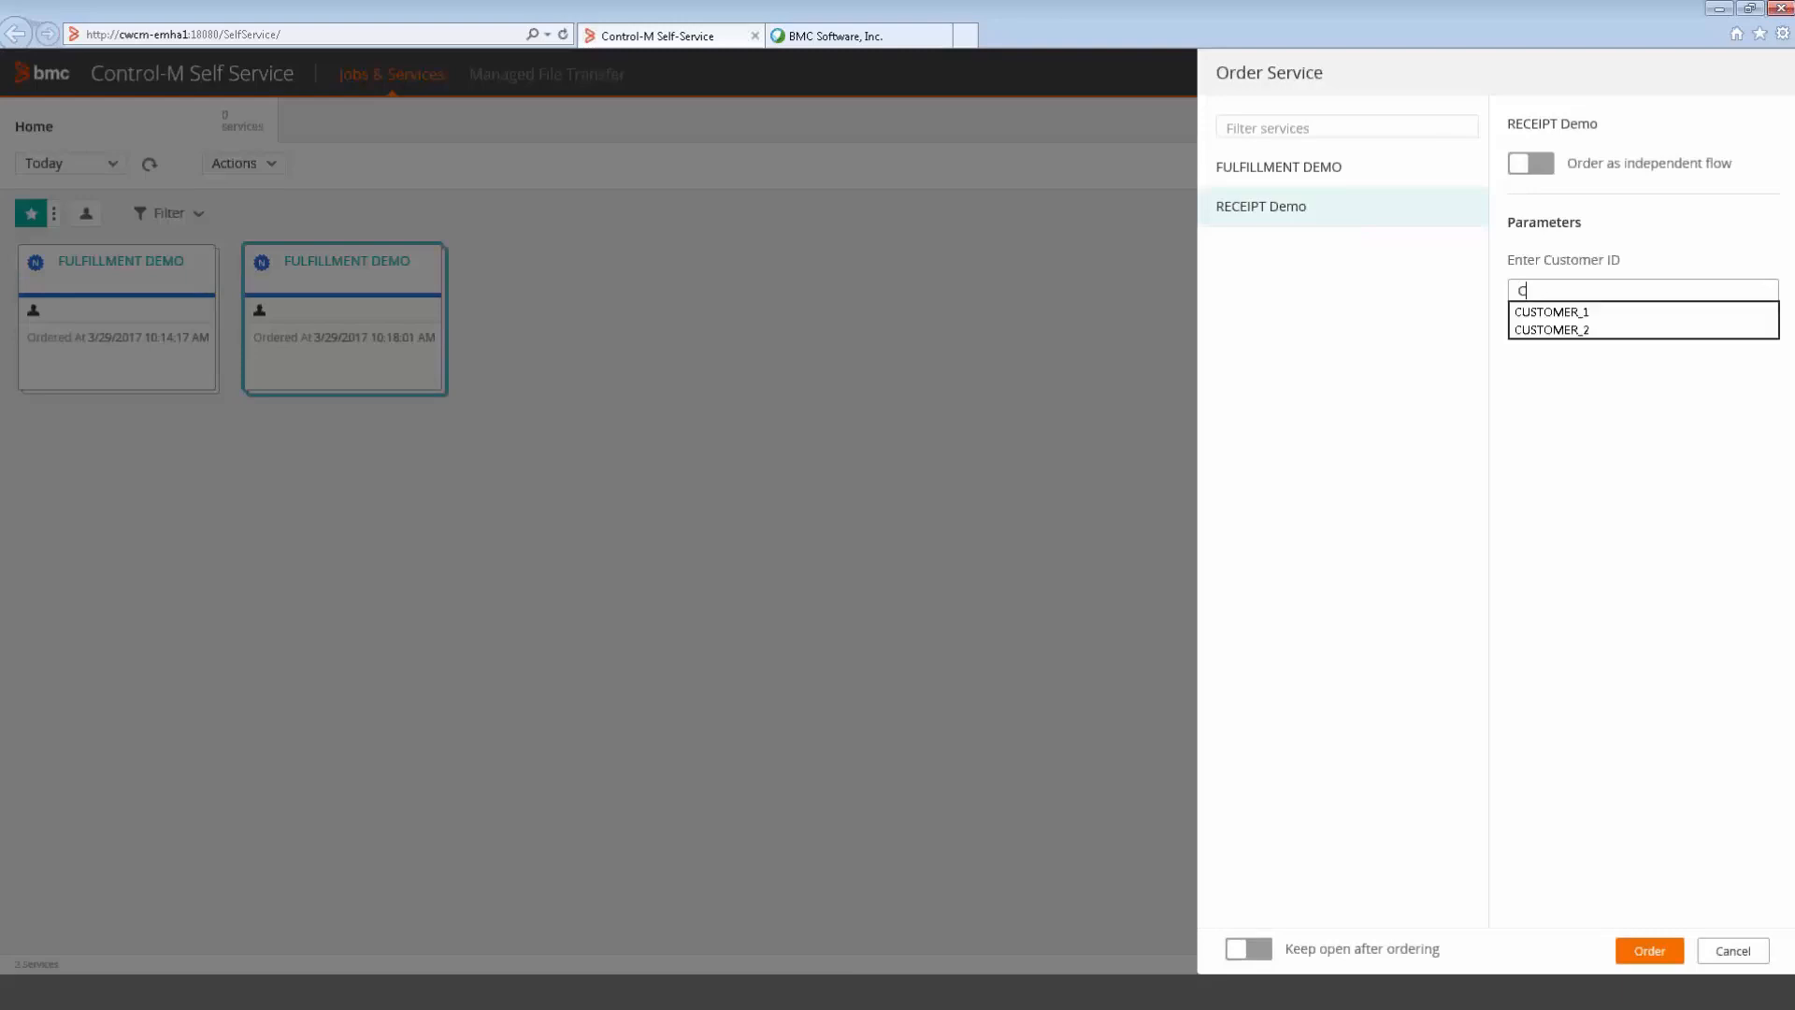
pyautogui.press('Down')
pyautogui.press('Return')
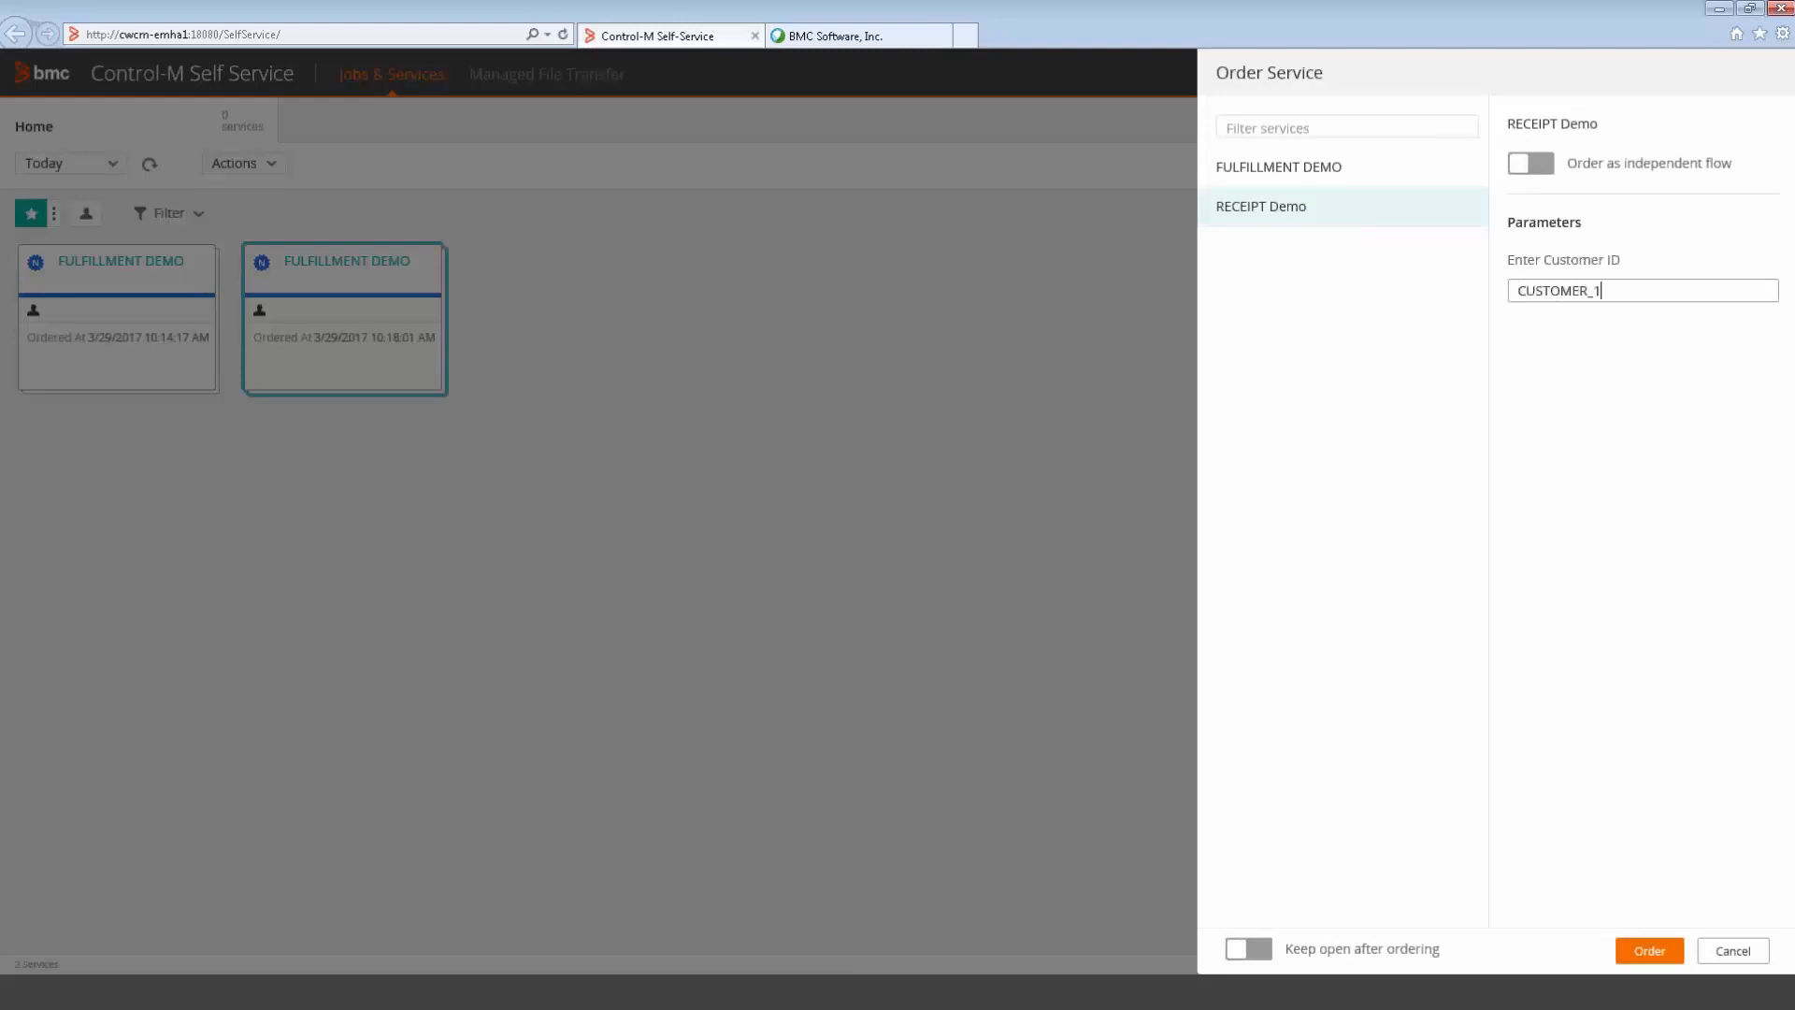
pyautogui.click(1646, 951)
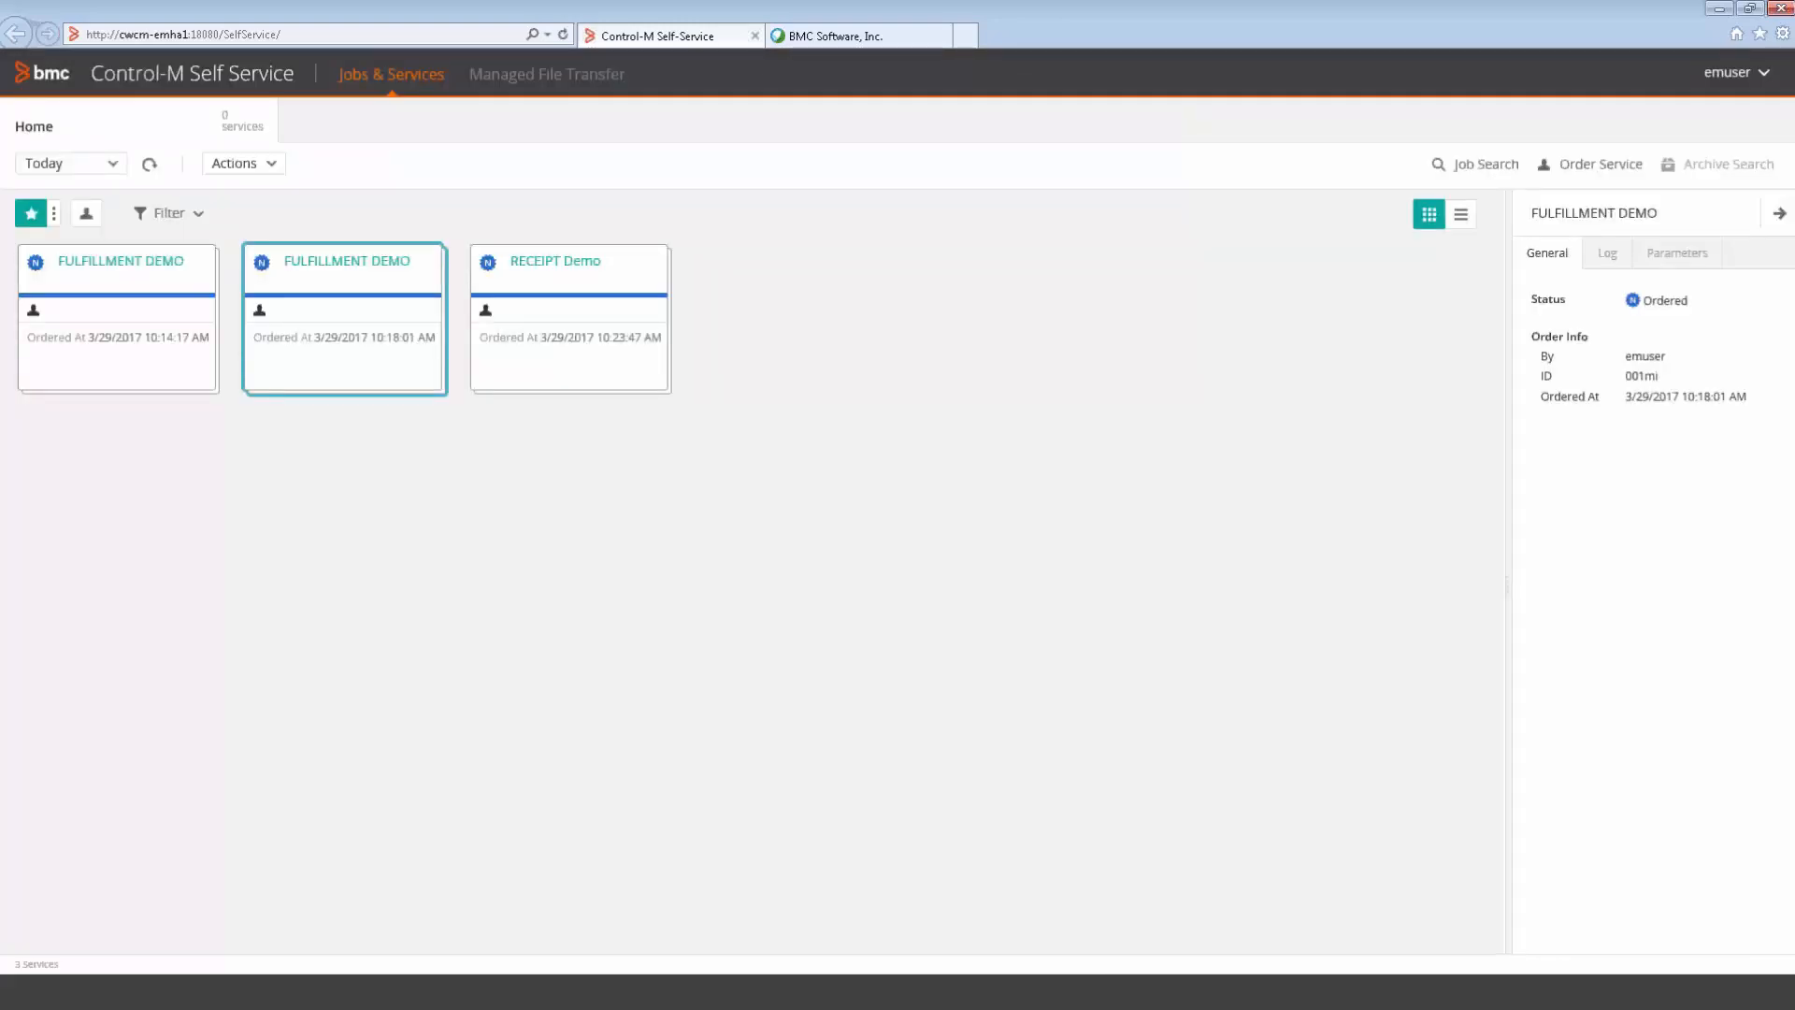
pyautogui.click(624, 344)
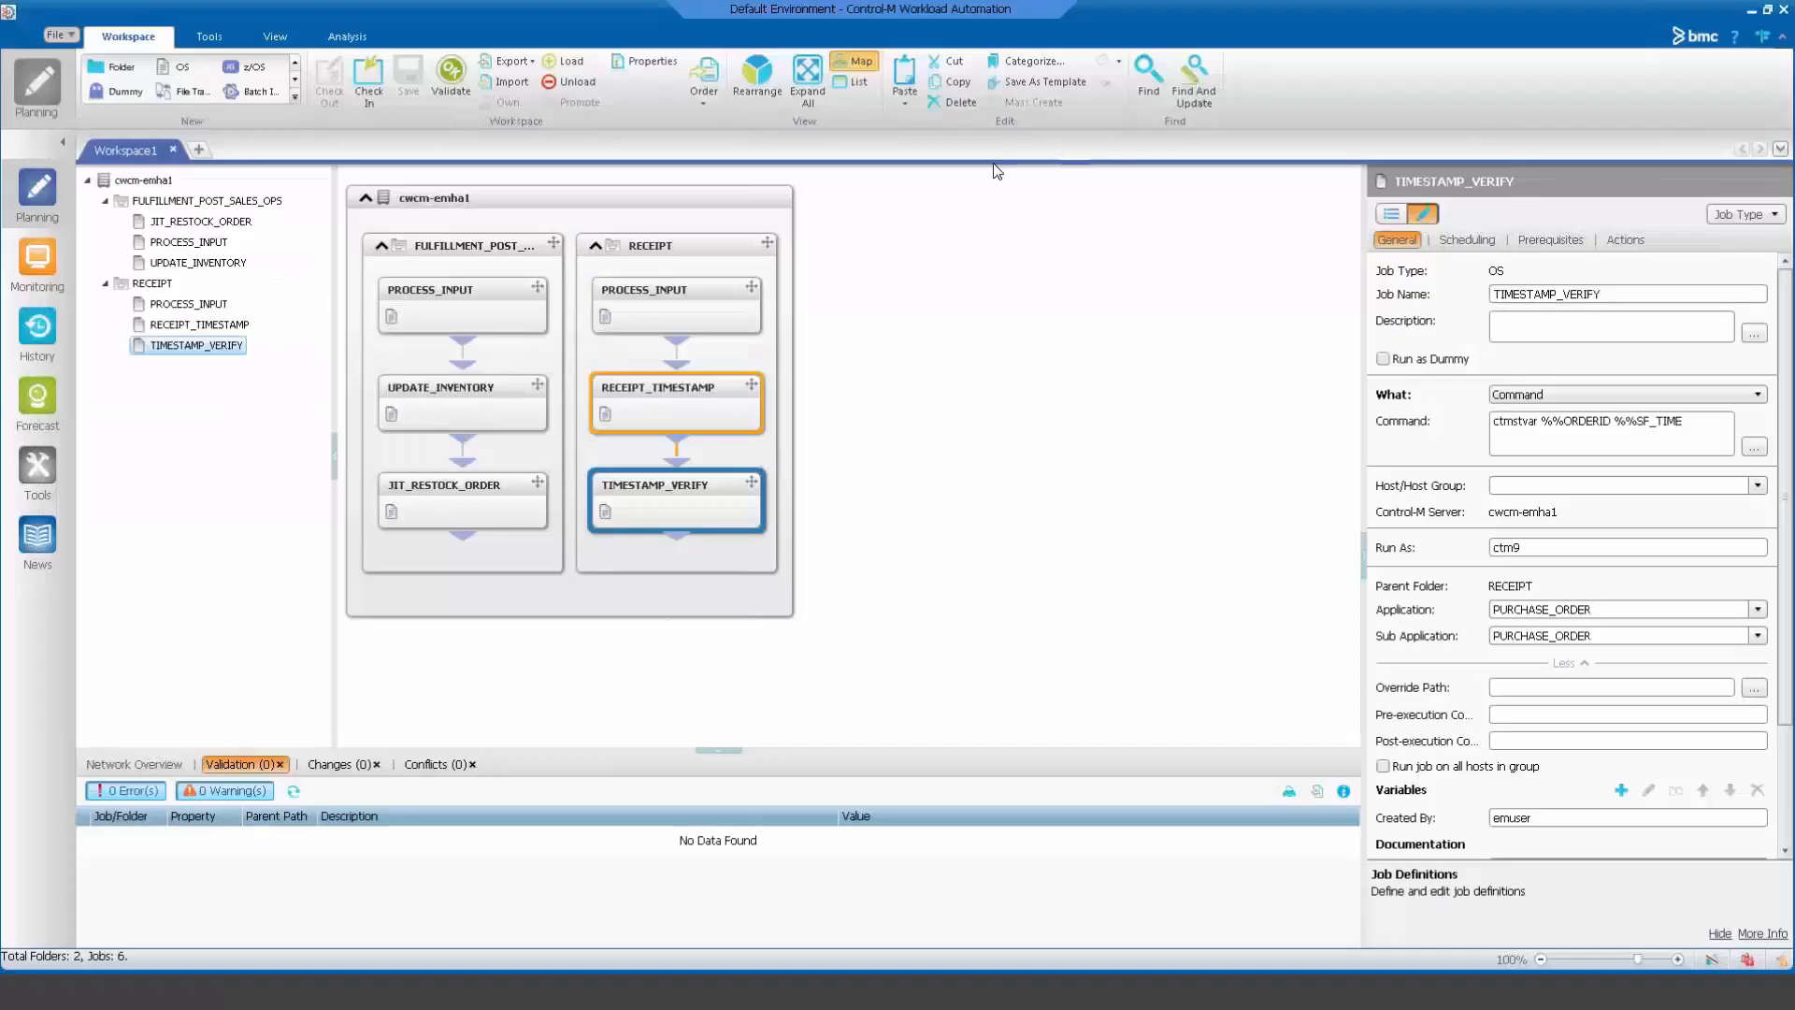
# Expand the RECEIPT folder in the monitoring viewpoint and view the output of its RECEIPT_TIMESTAMP job.
pyautogui.click(47, 265)
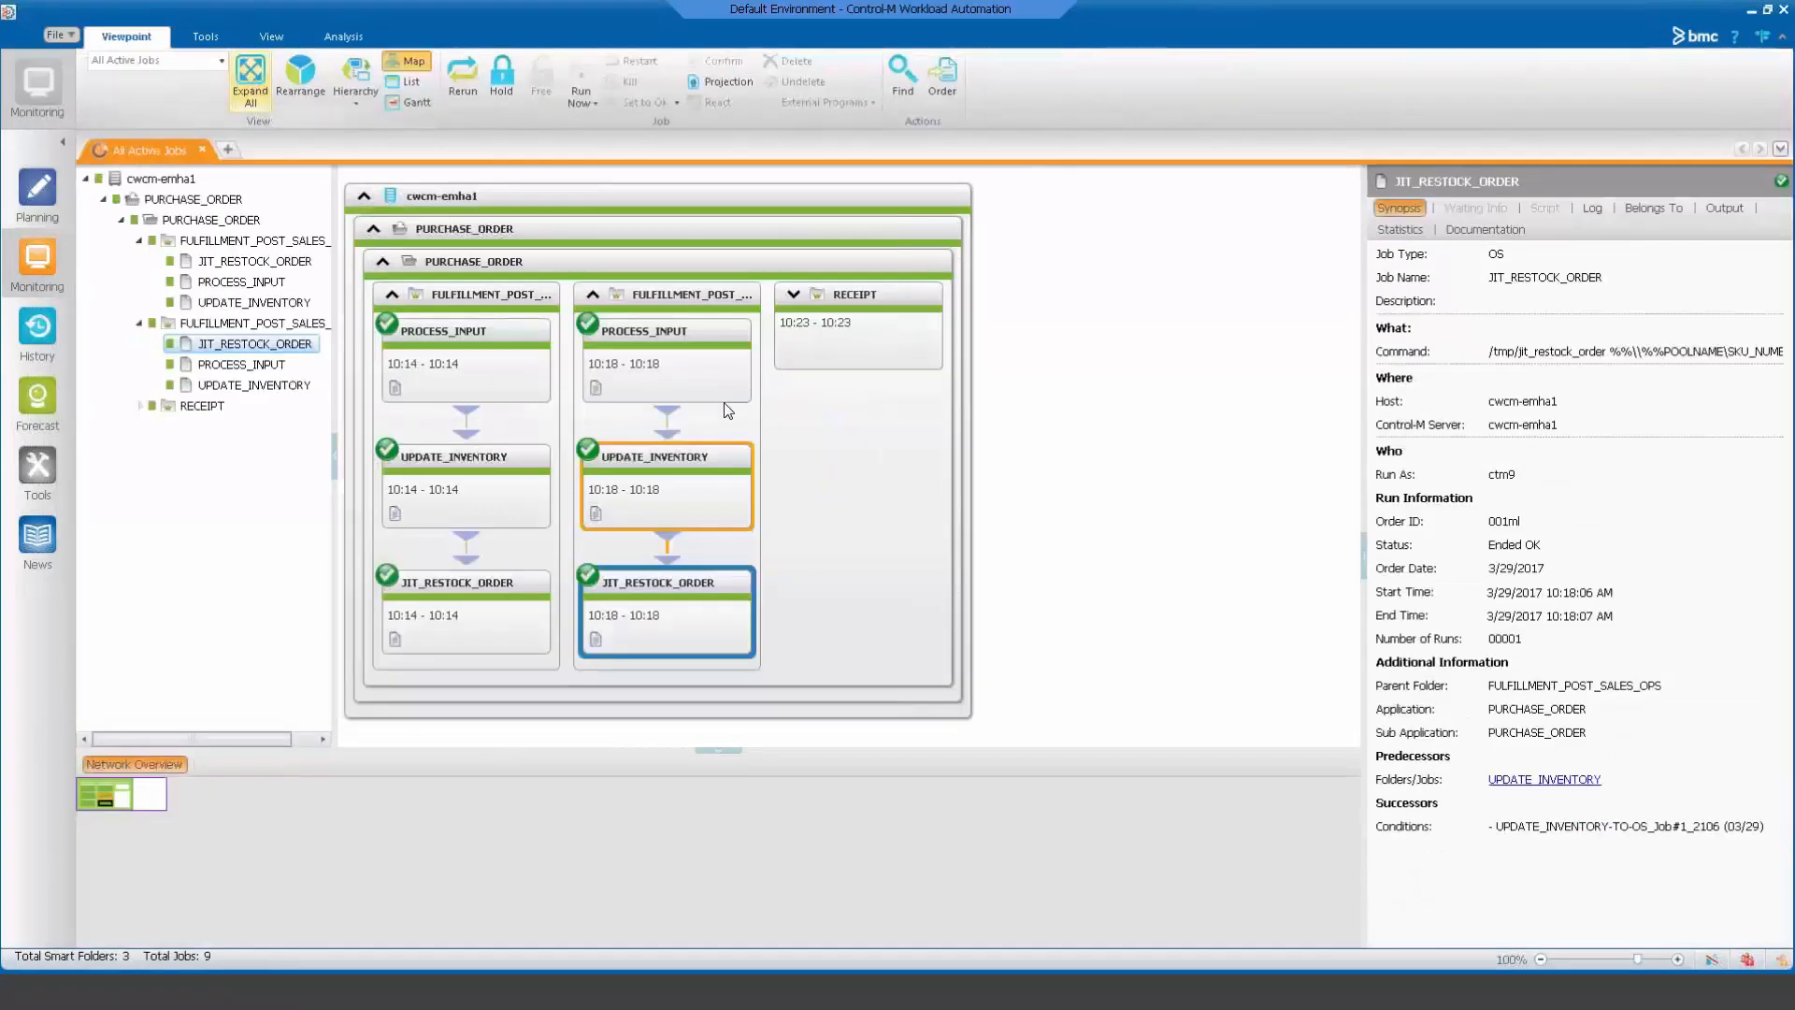
pyautogui.click(783, 417)
pyautogui.click(870, 382)
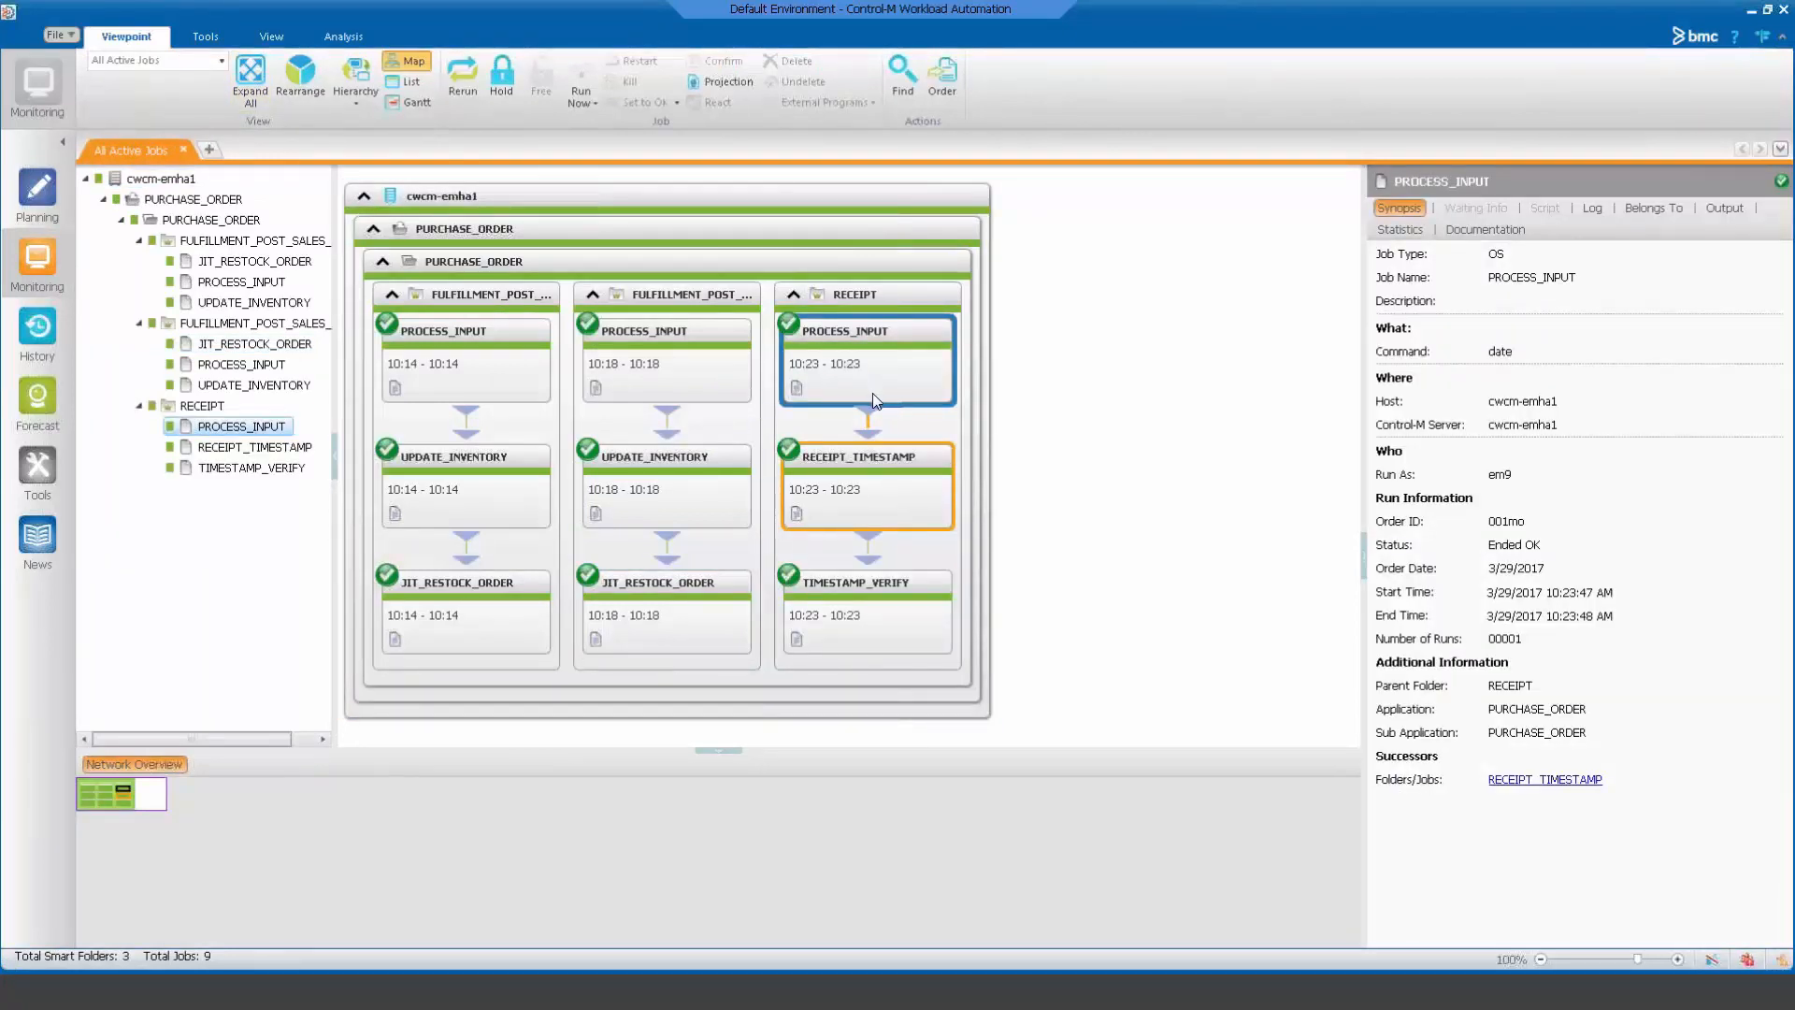
pyautogui.rightClick(880, 492)
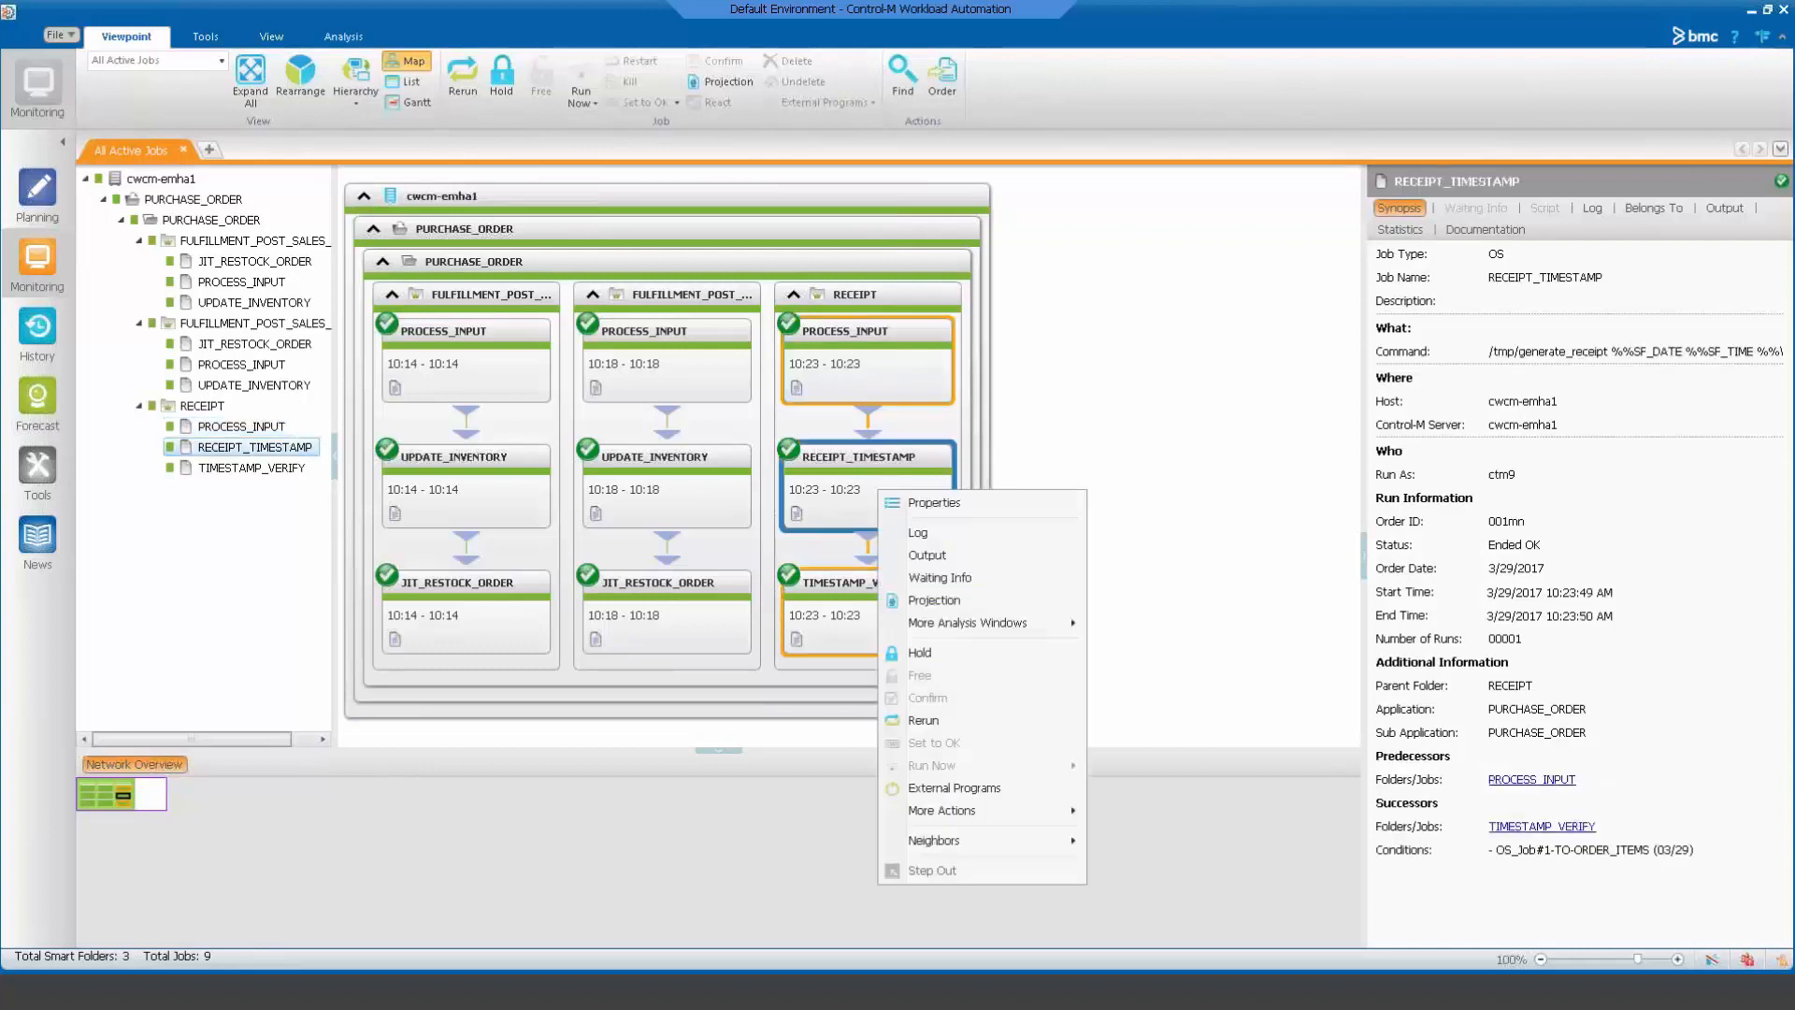
pyautogui.click(923, 557)
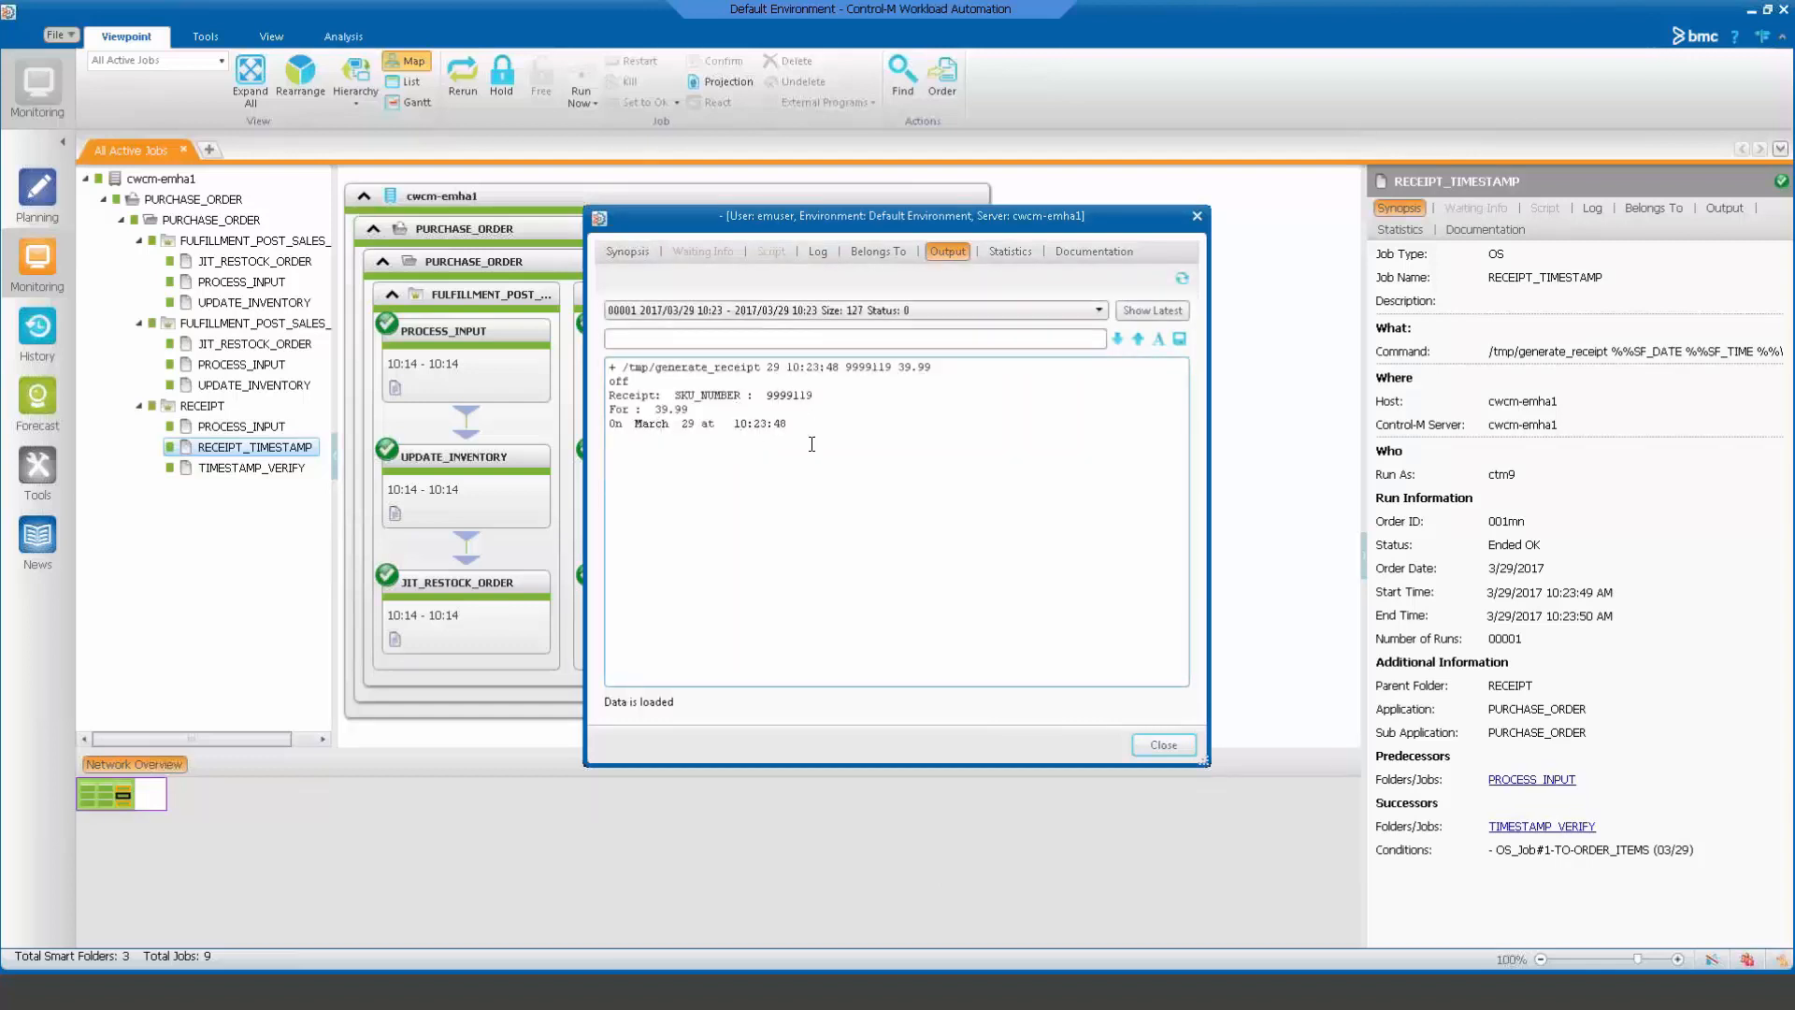
pyautogui.click(1161, 746)
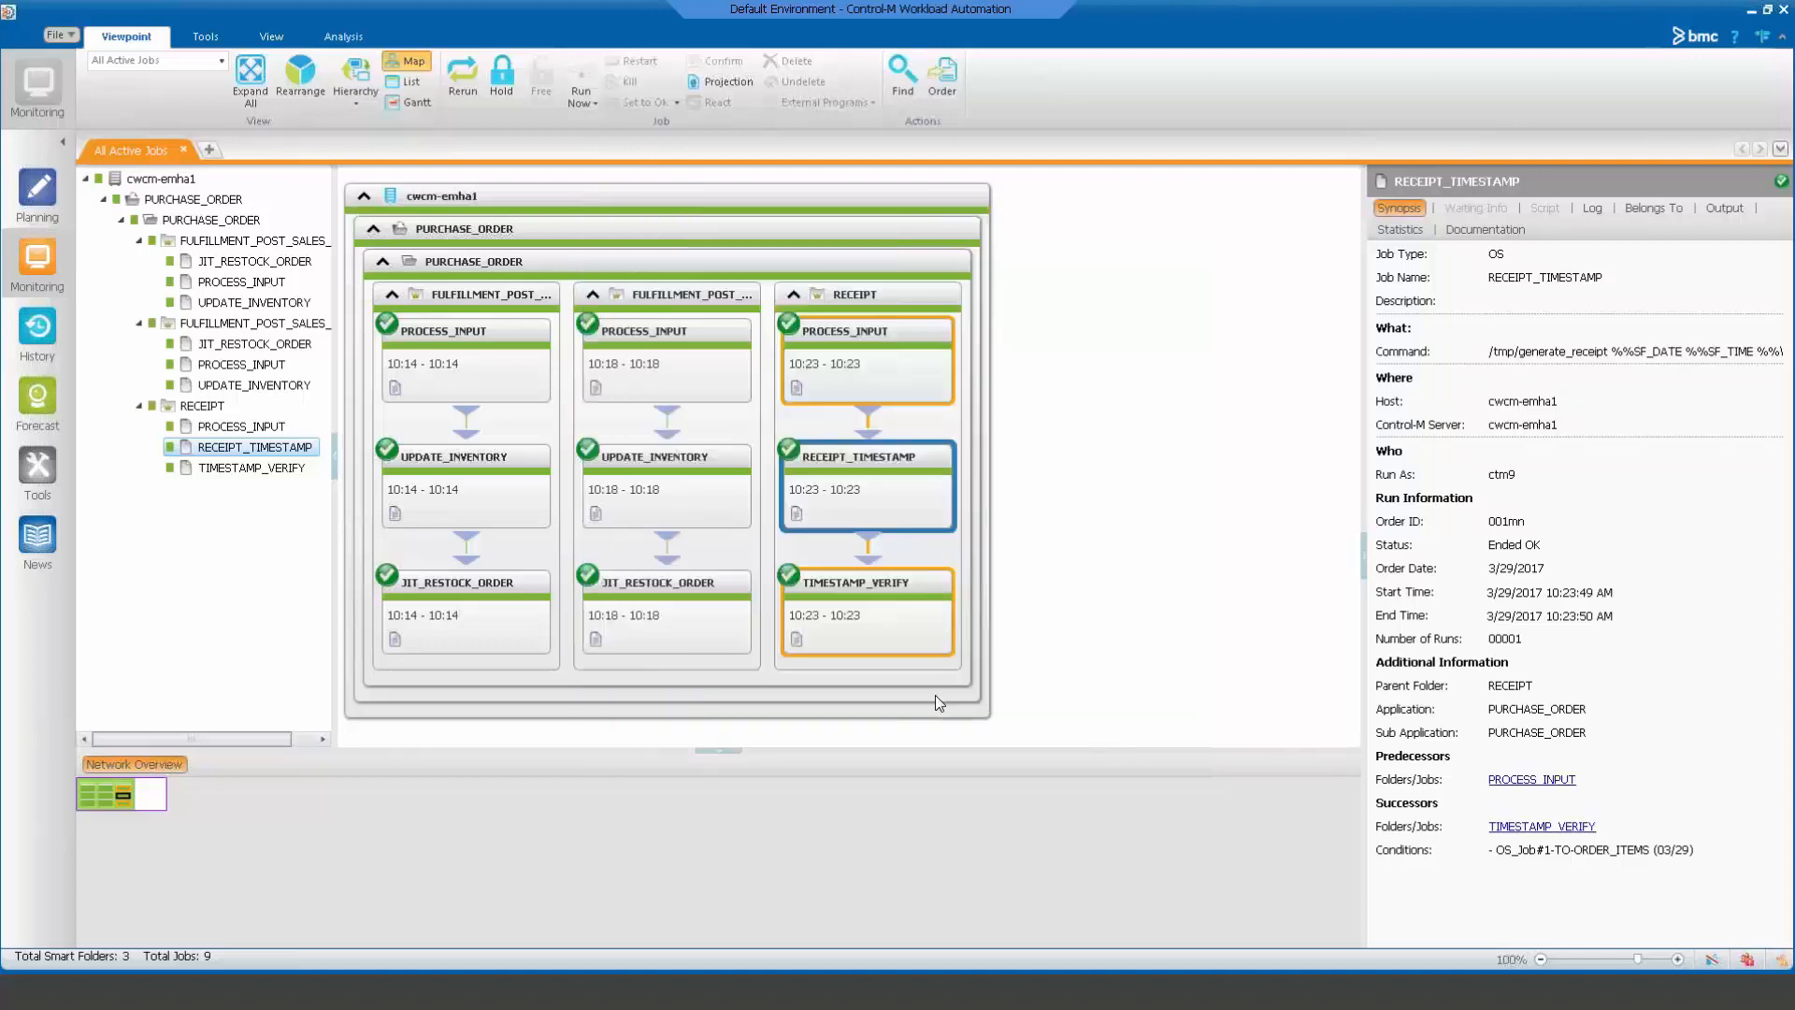
# View the output of the RECEIPT folder's TIMESTAMP_VERIFY job, inspect the order ID passed to ctmstvar, and close the output.
pyautogui.rightClick(876, 626)
pyautogui.click(939, 294)
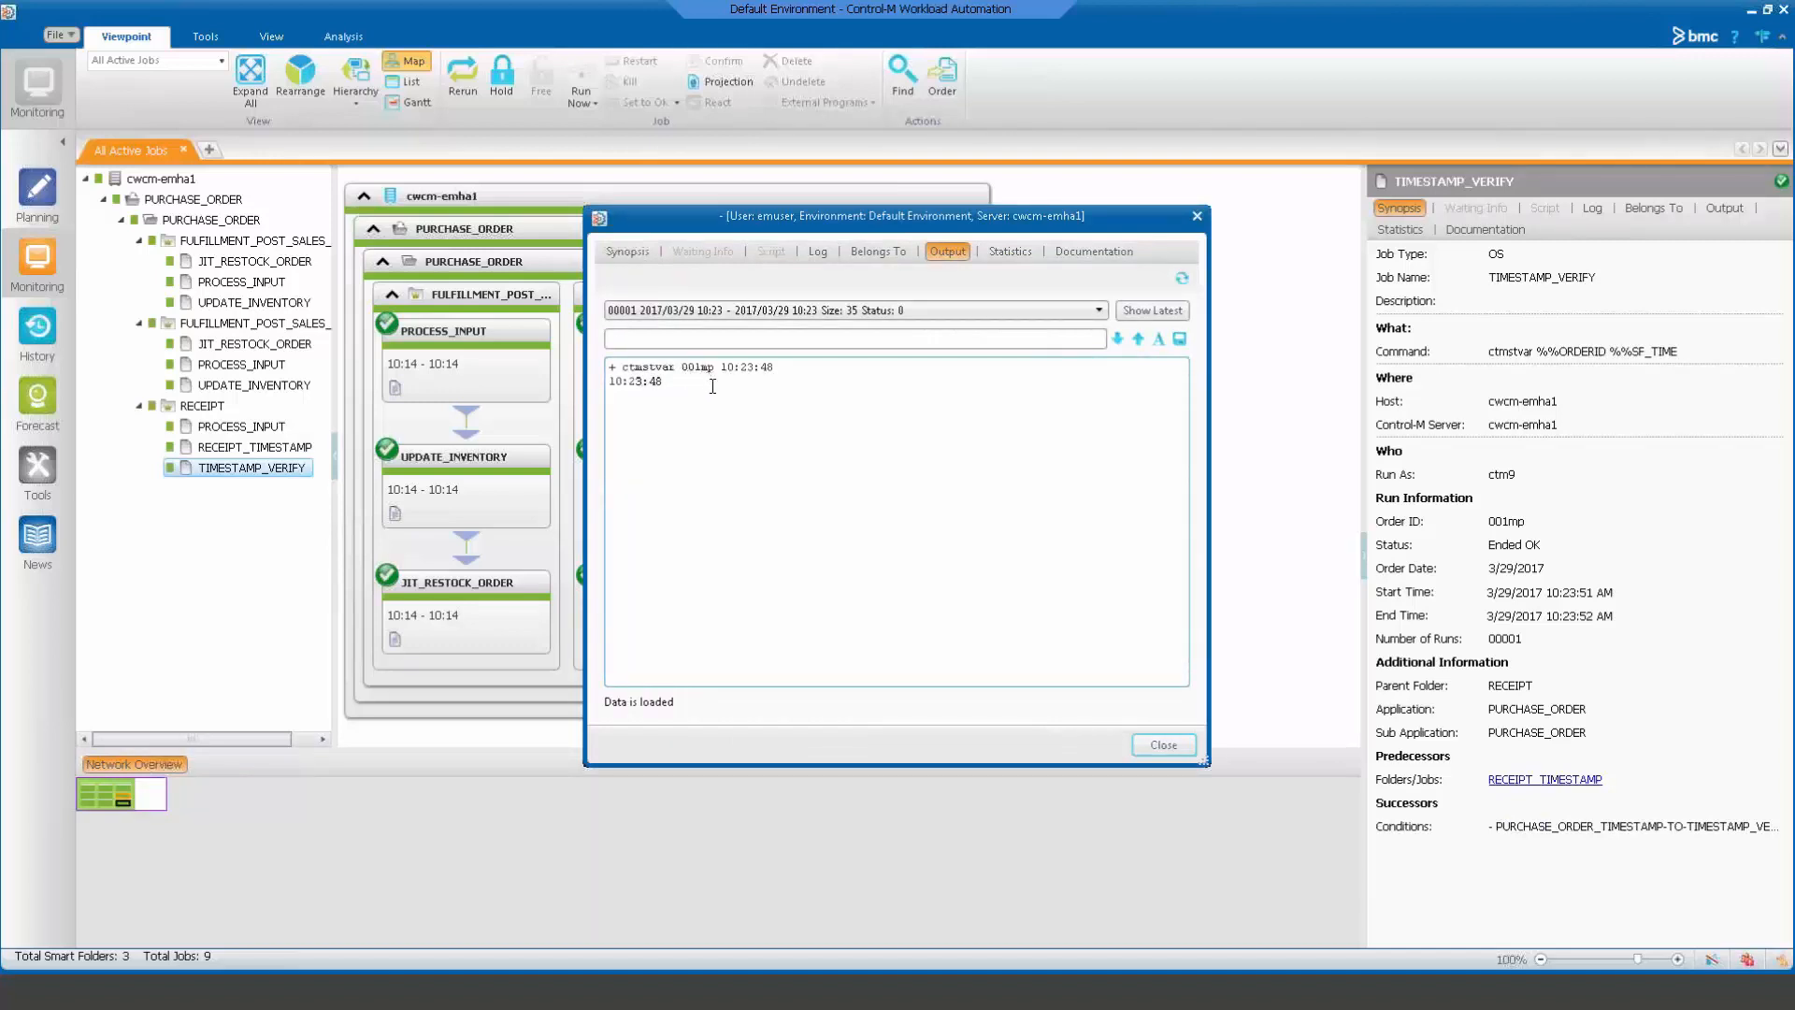
pyautogui.moveTo(696, 366)
pyautogui.mouseDown()
pyautogui.moveTo(682, 367)
pyautogui.moveTo(716, 366)
pyautogui.mouseUp()
pyautogui.click(1156, 746)
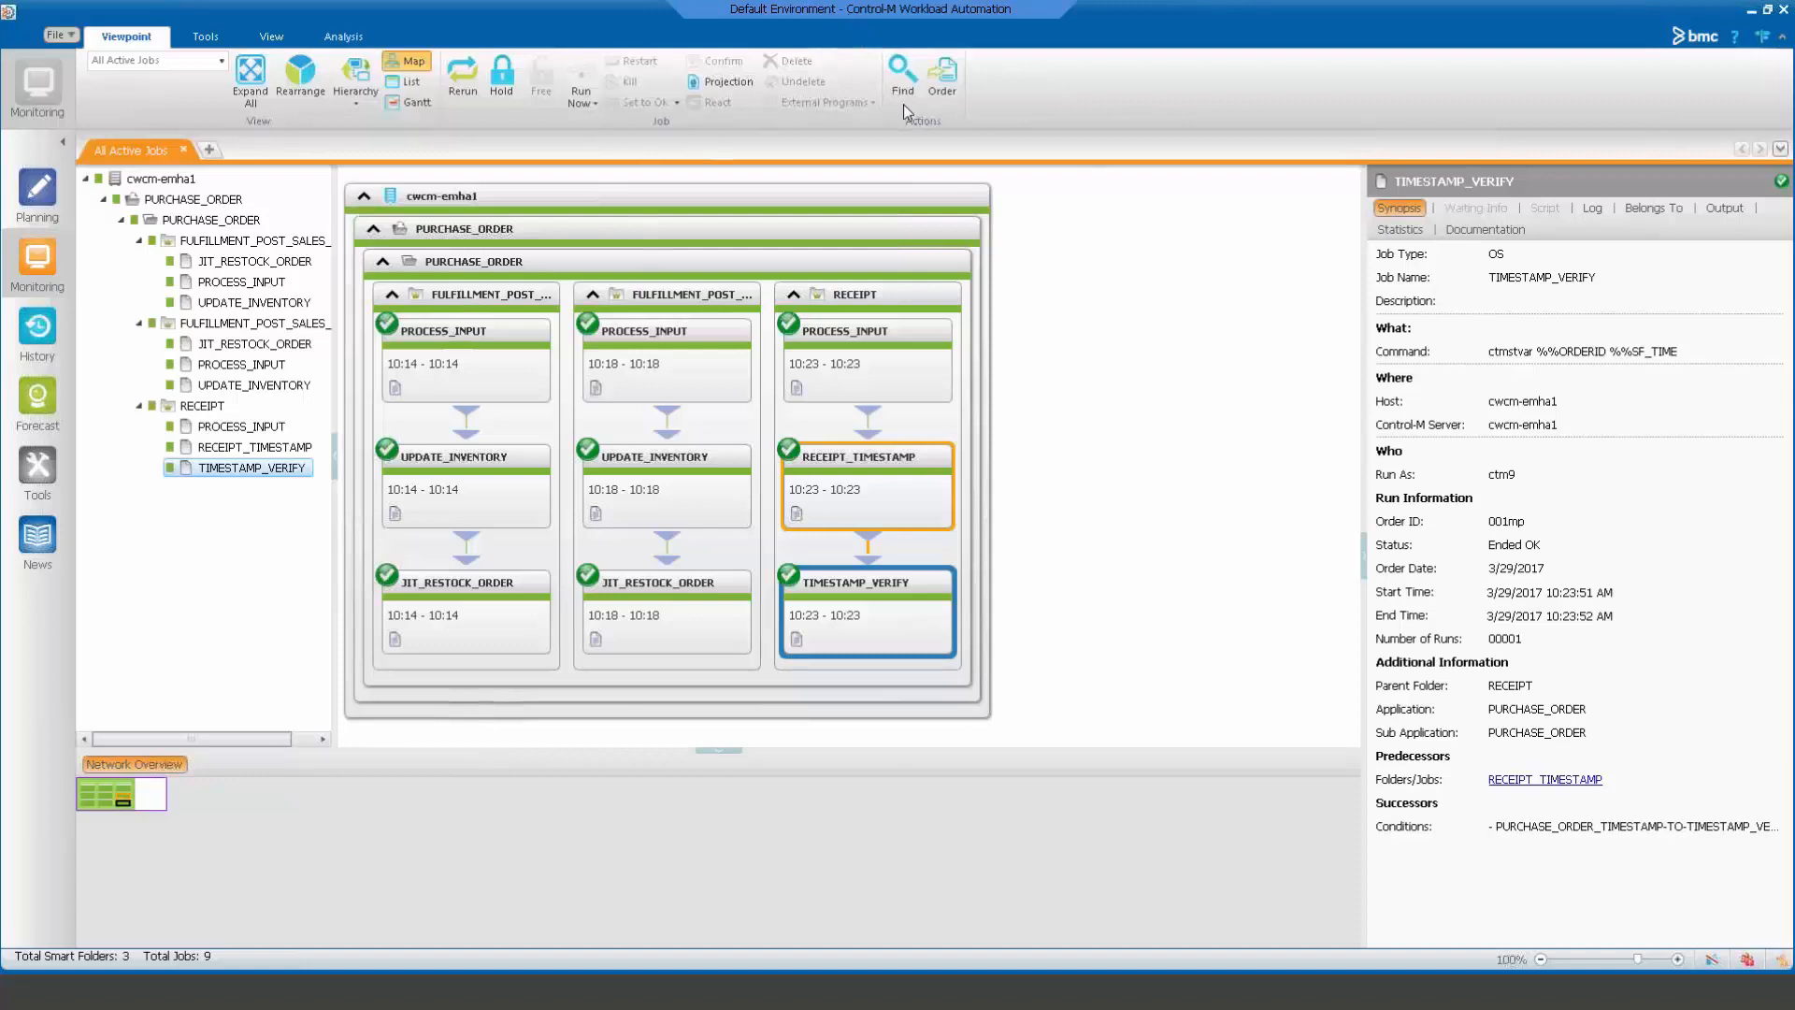
# Switch to the terminal and list the existing variable pools with "ctmvar -pool list".
pyautogui.hotkey('alt', 'Tab')
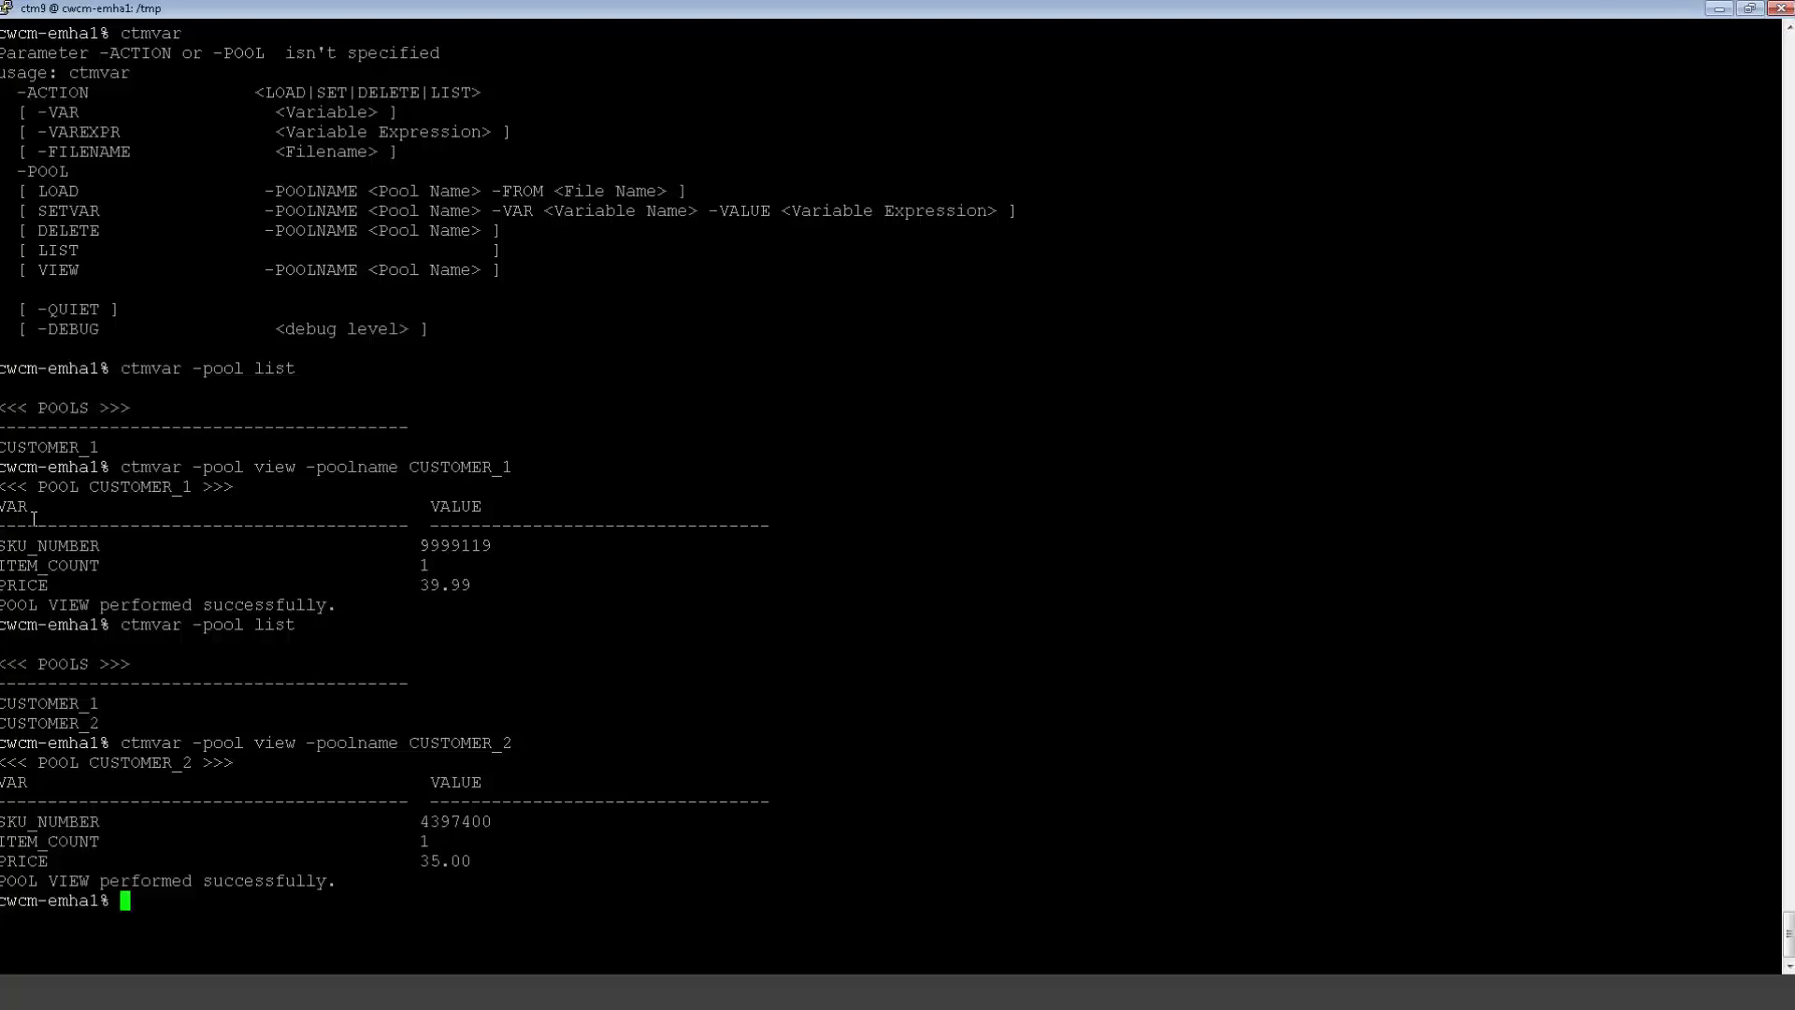
pyautogui.press('Up')
pyautogui.press('Up')
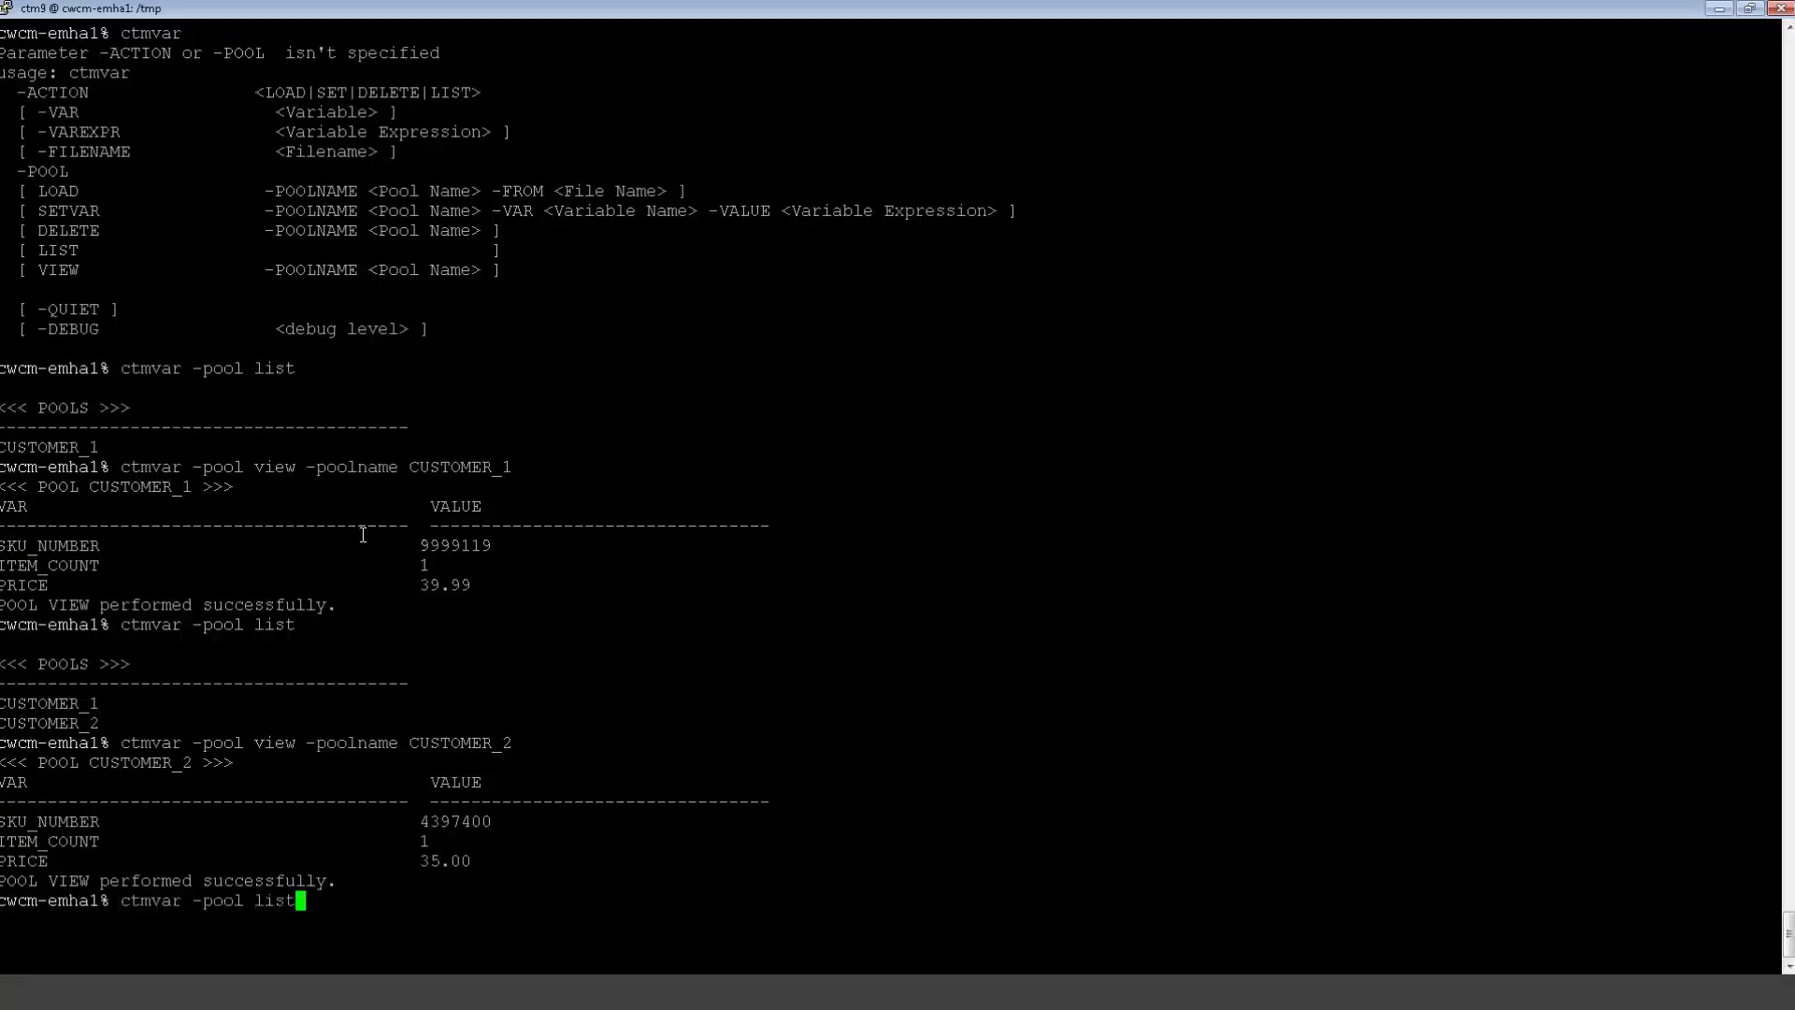
pyautogui.press('Return')
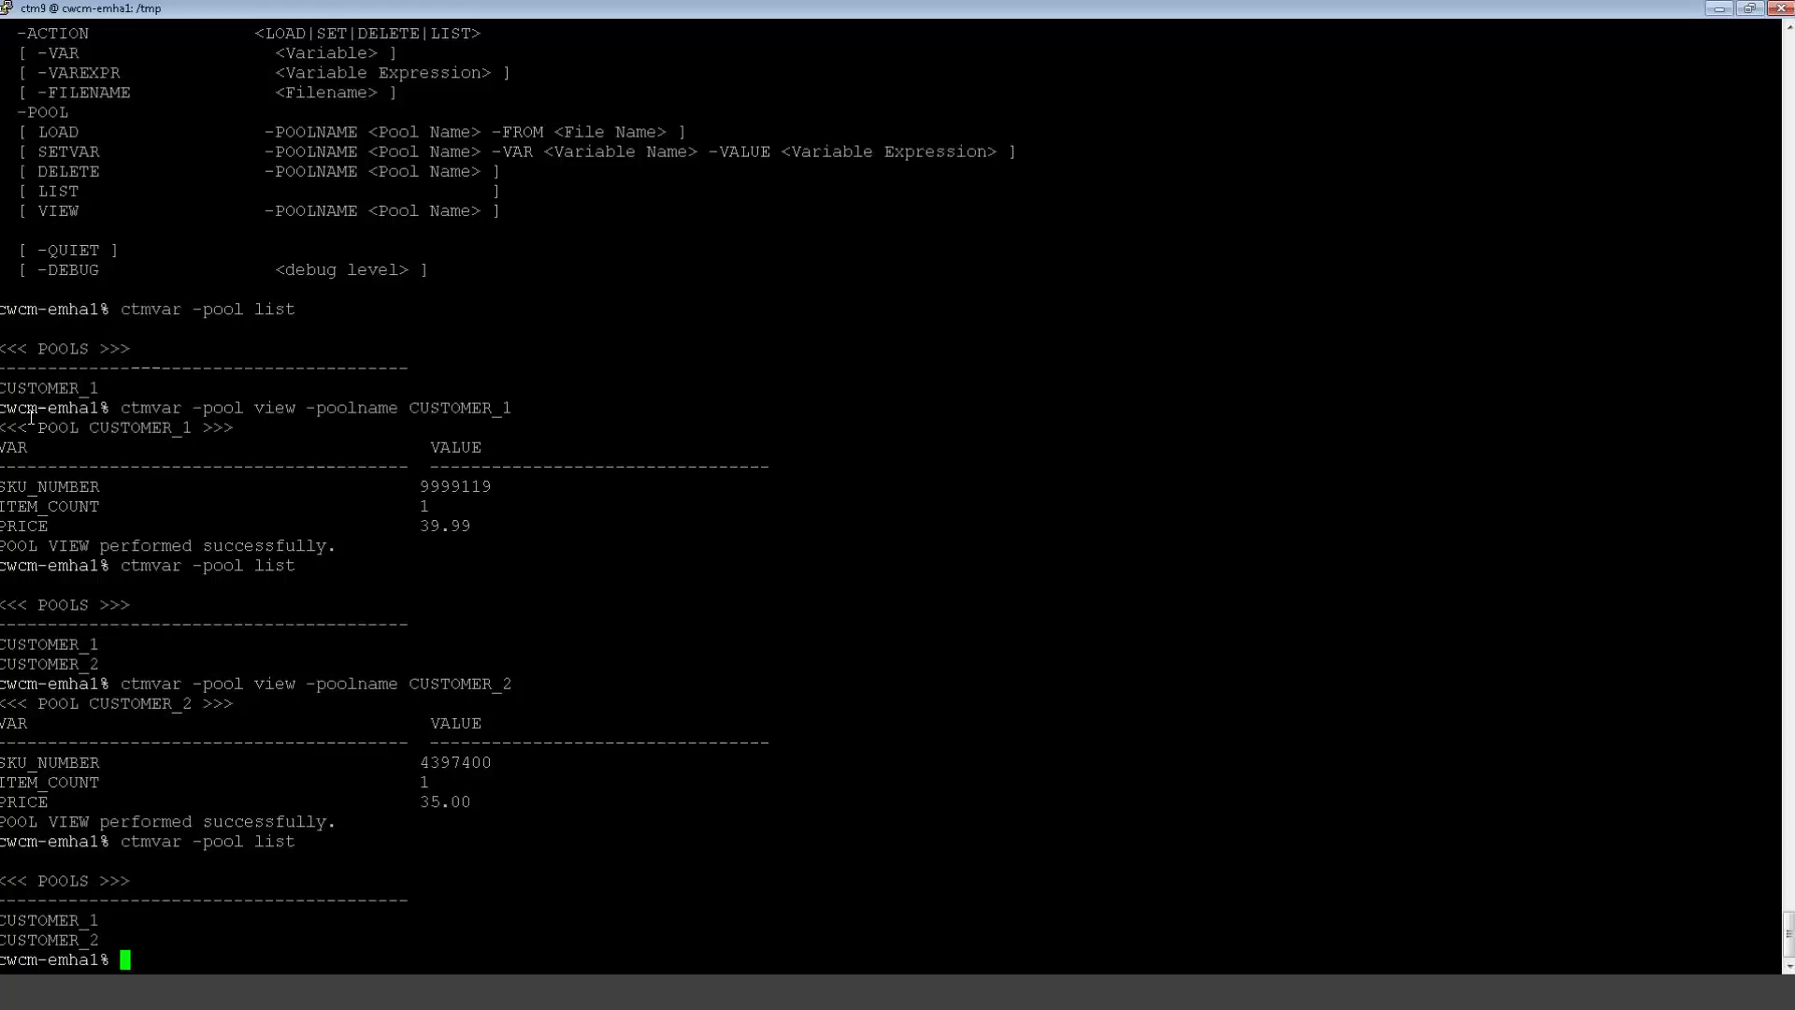
# Delete the second customer's pool with "ctmvar -pool delete -poolname" and its name, and rerun "ctmvar -pool list".
pyautogui.write('ctmvar -pool delete -poolname CUSTOMER_2')
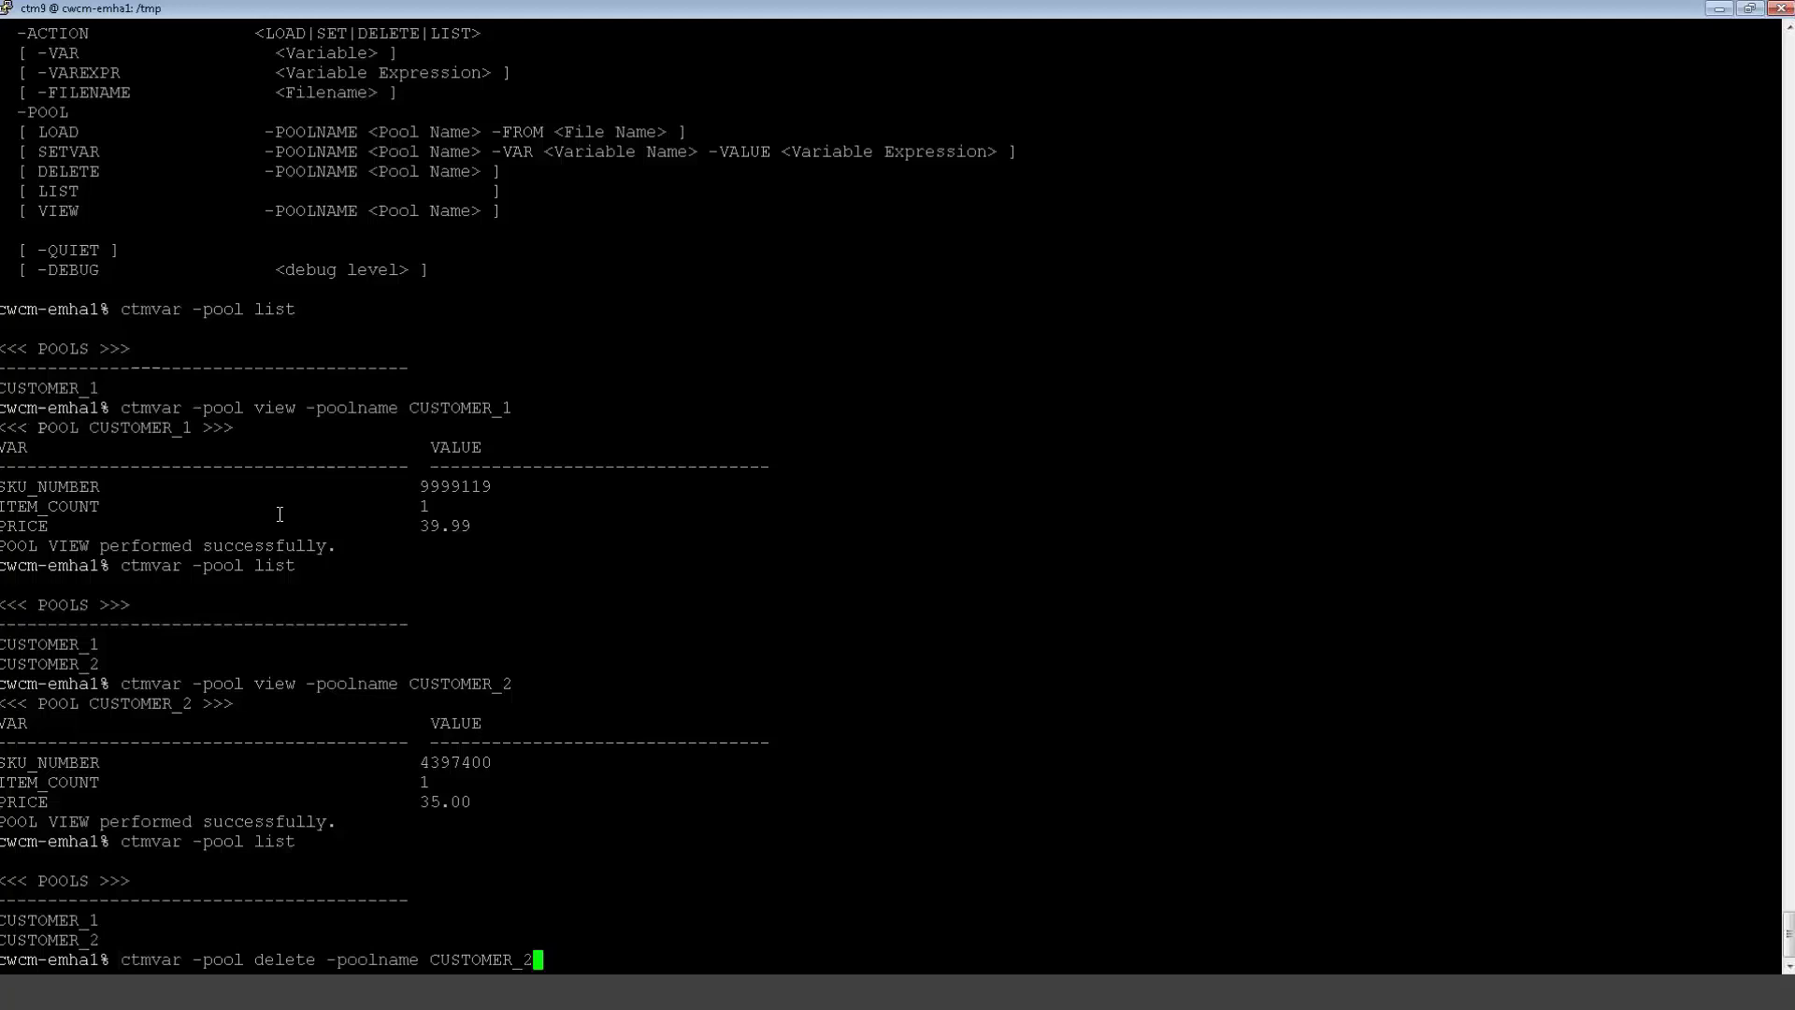
pyautogui.press('Return')
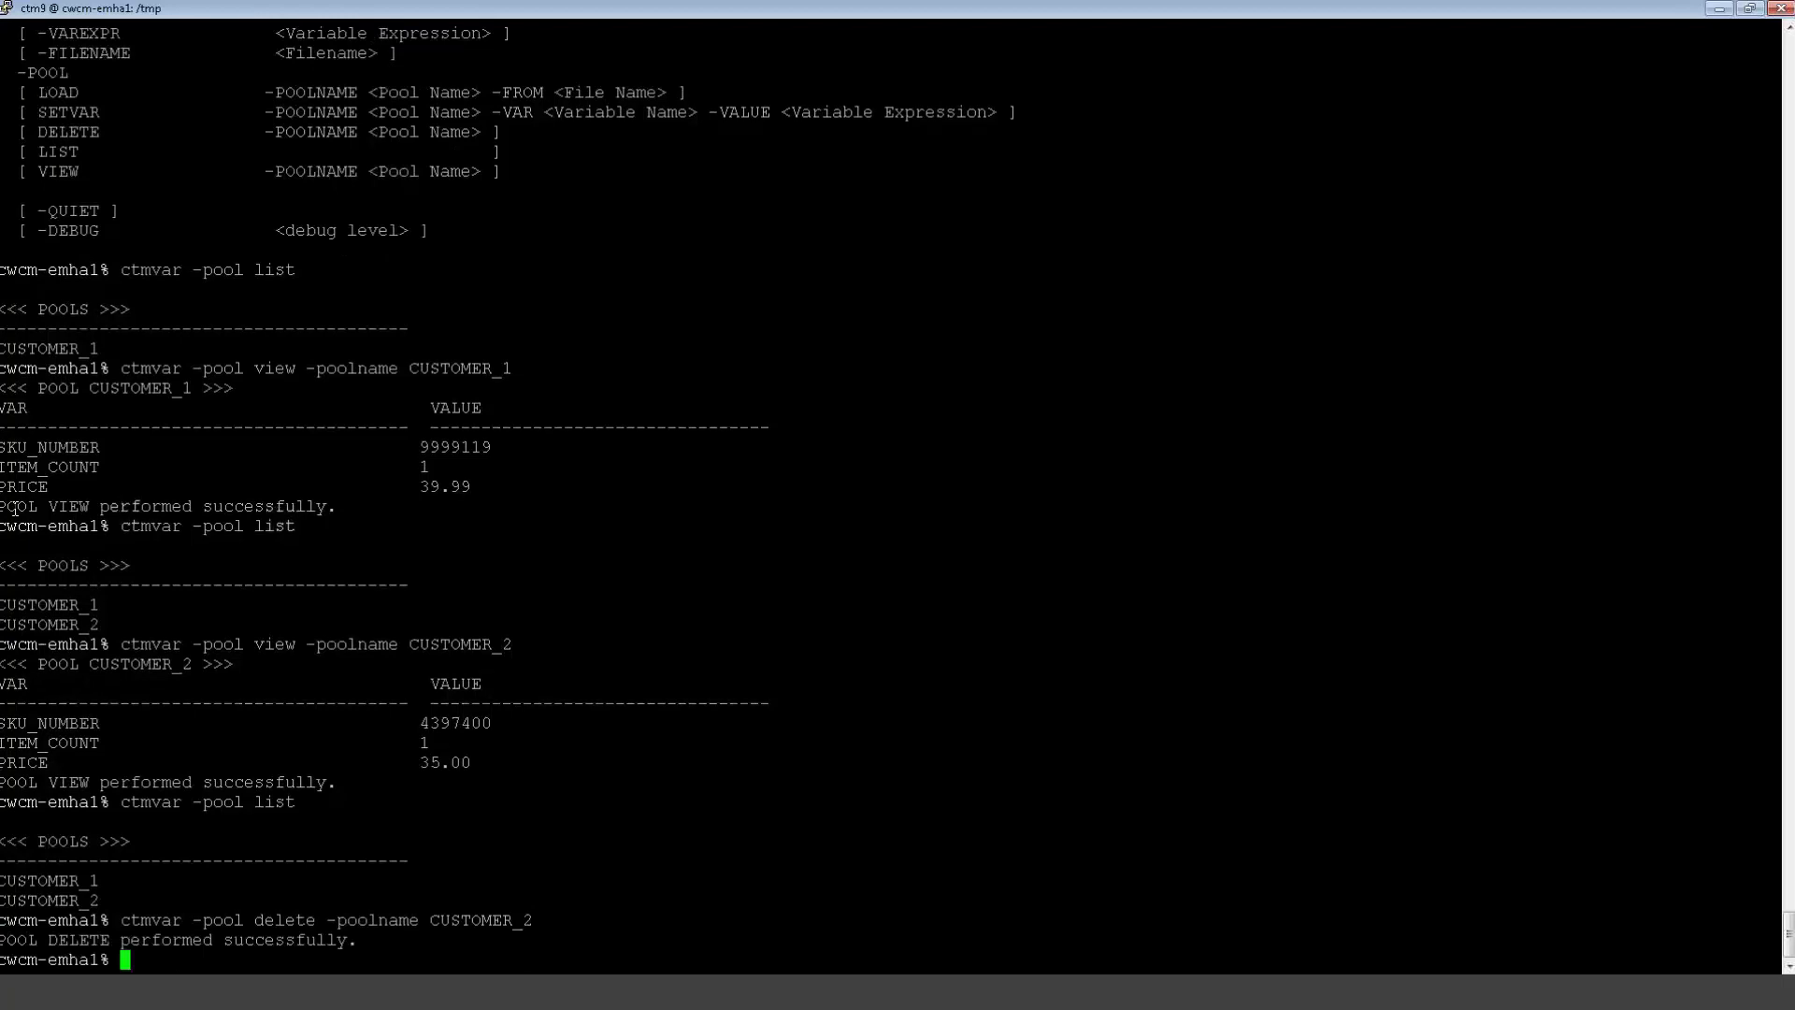
pyautogui.press('Up')
pyautogui.press('Up')
pyautogui.press('Return')
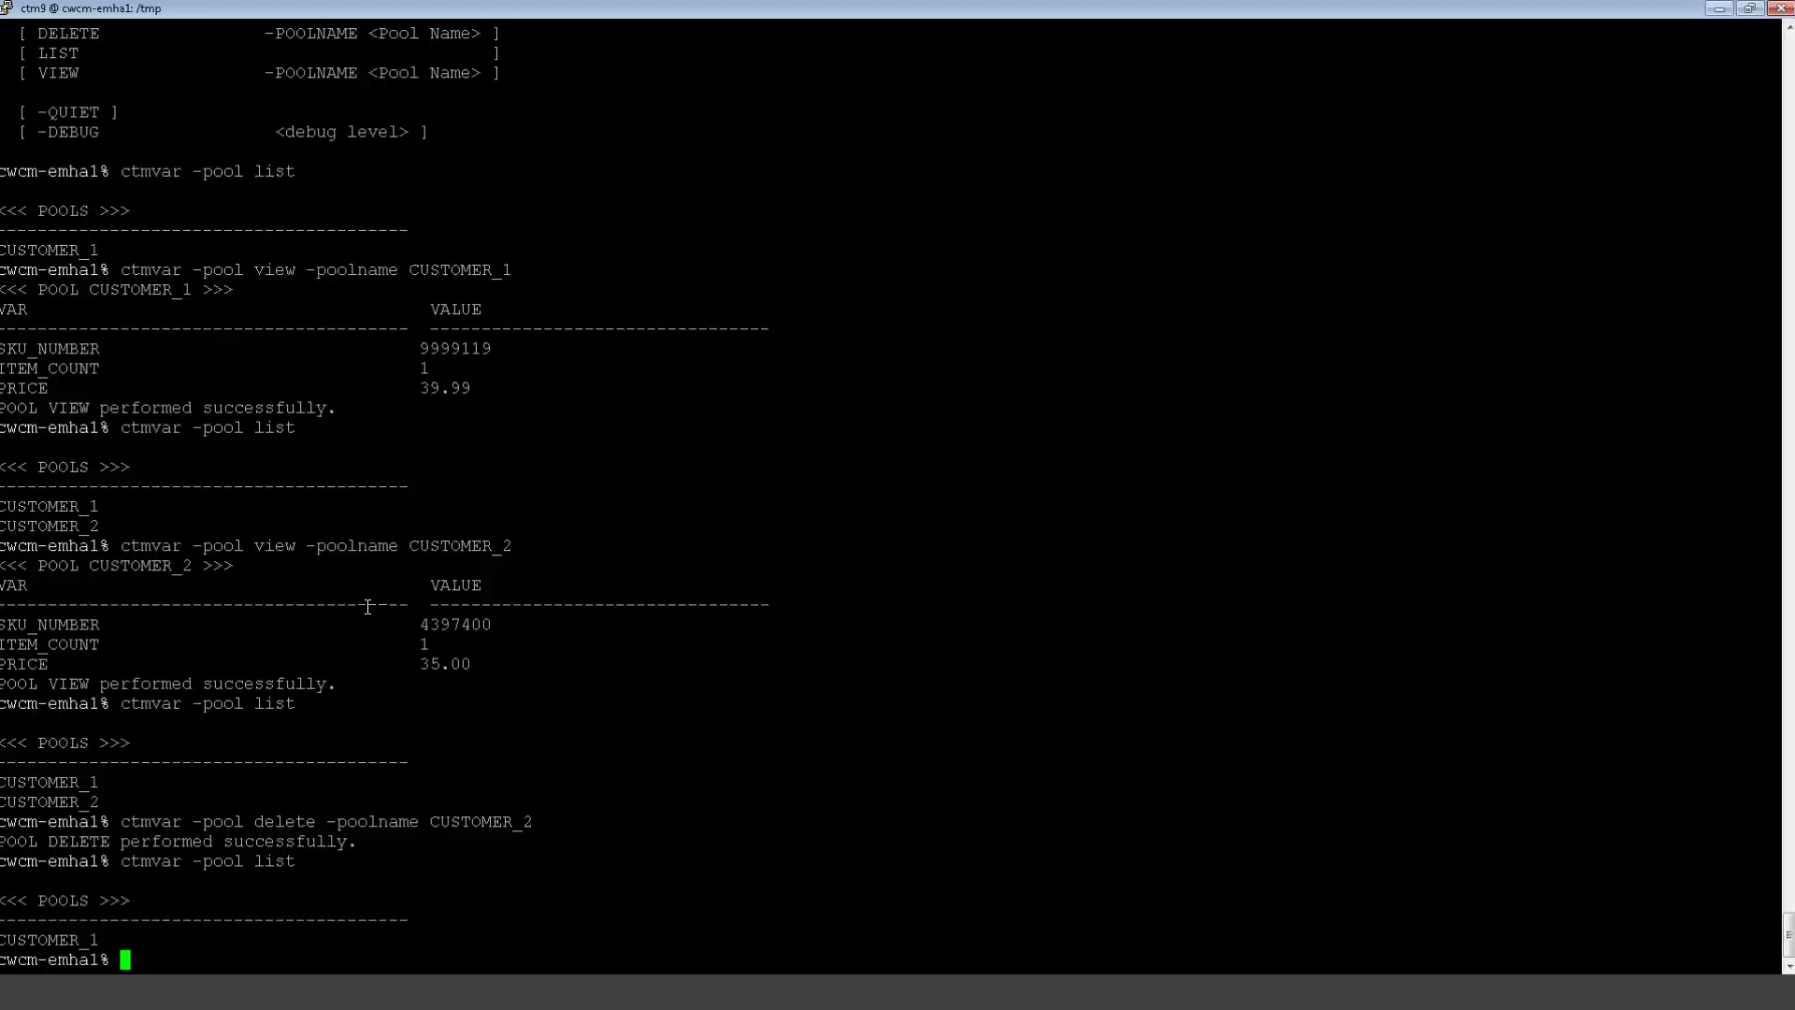
# Run "ctmvar" without parameters and examine the -ACTION and -POOL options in its usage text.
pyautogui.write('ctmvar')
pyautogui.press('Return')
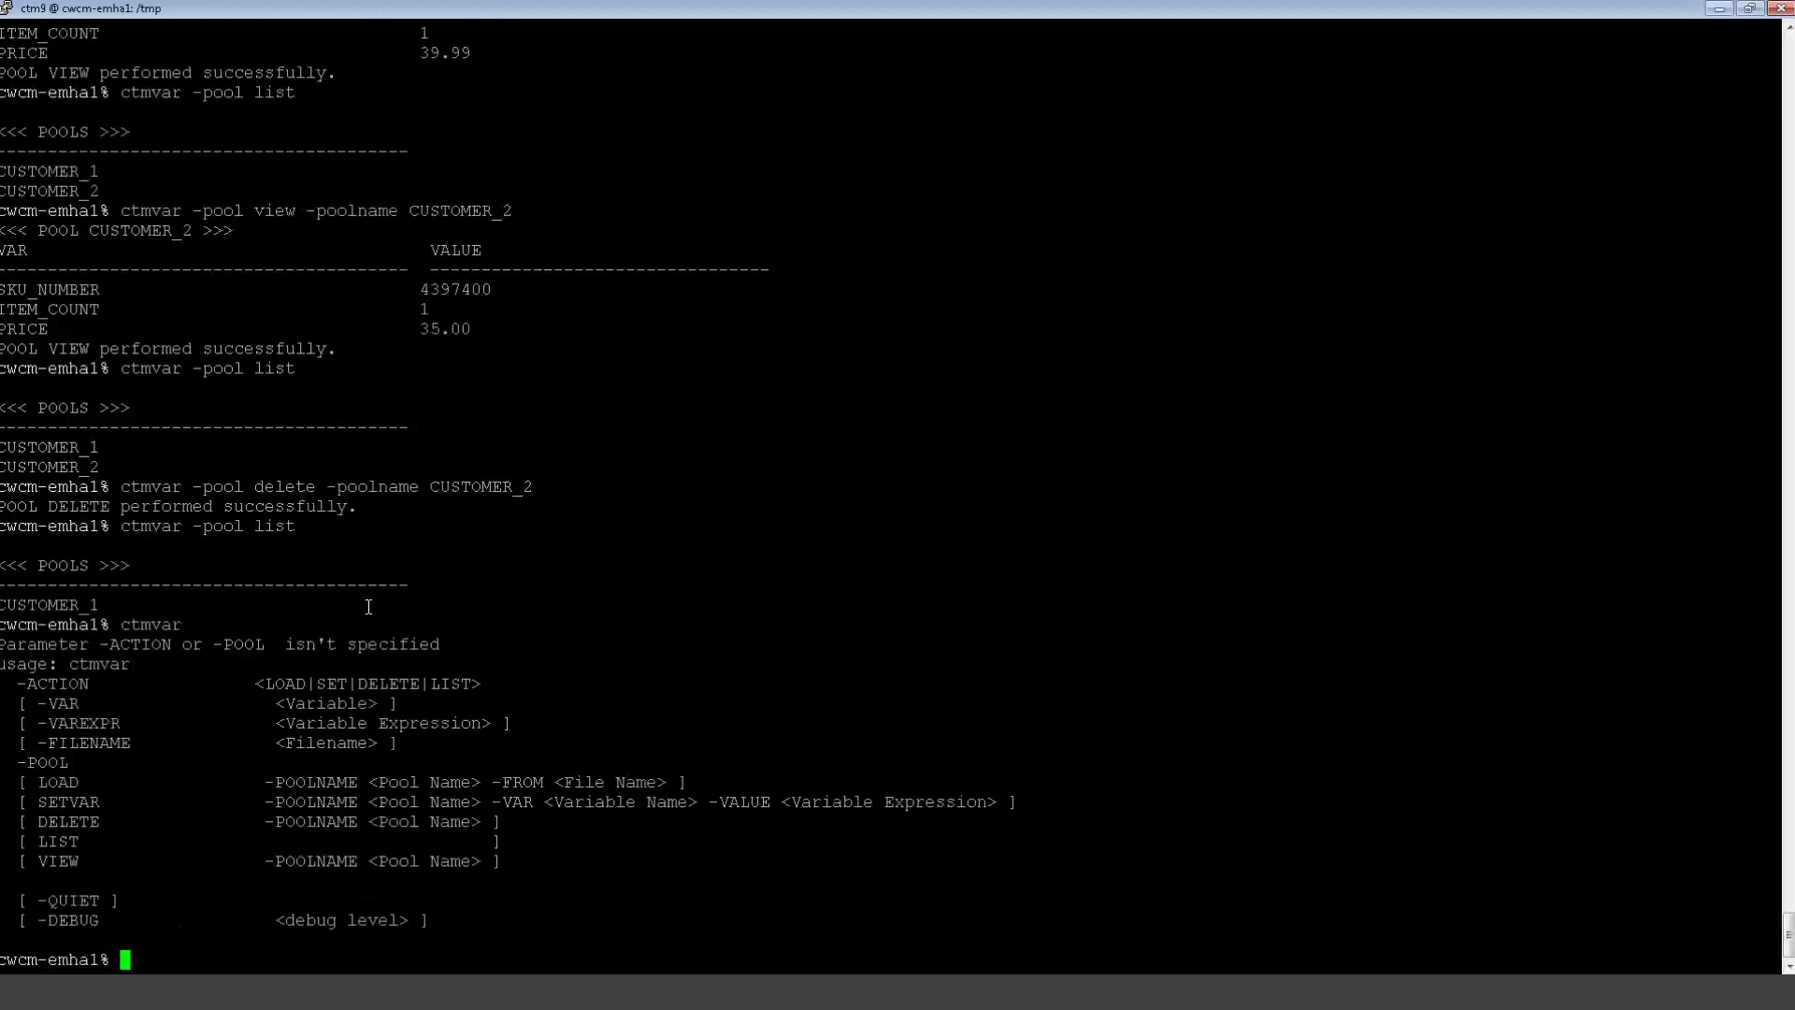
pyautogui.moveTo(8, 683); pyautogui.dragTo(91, 683)
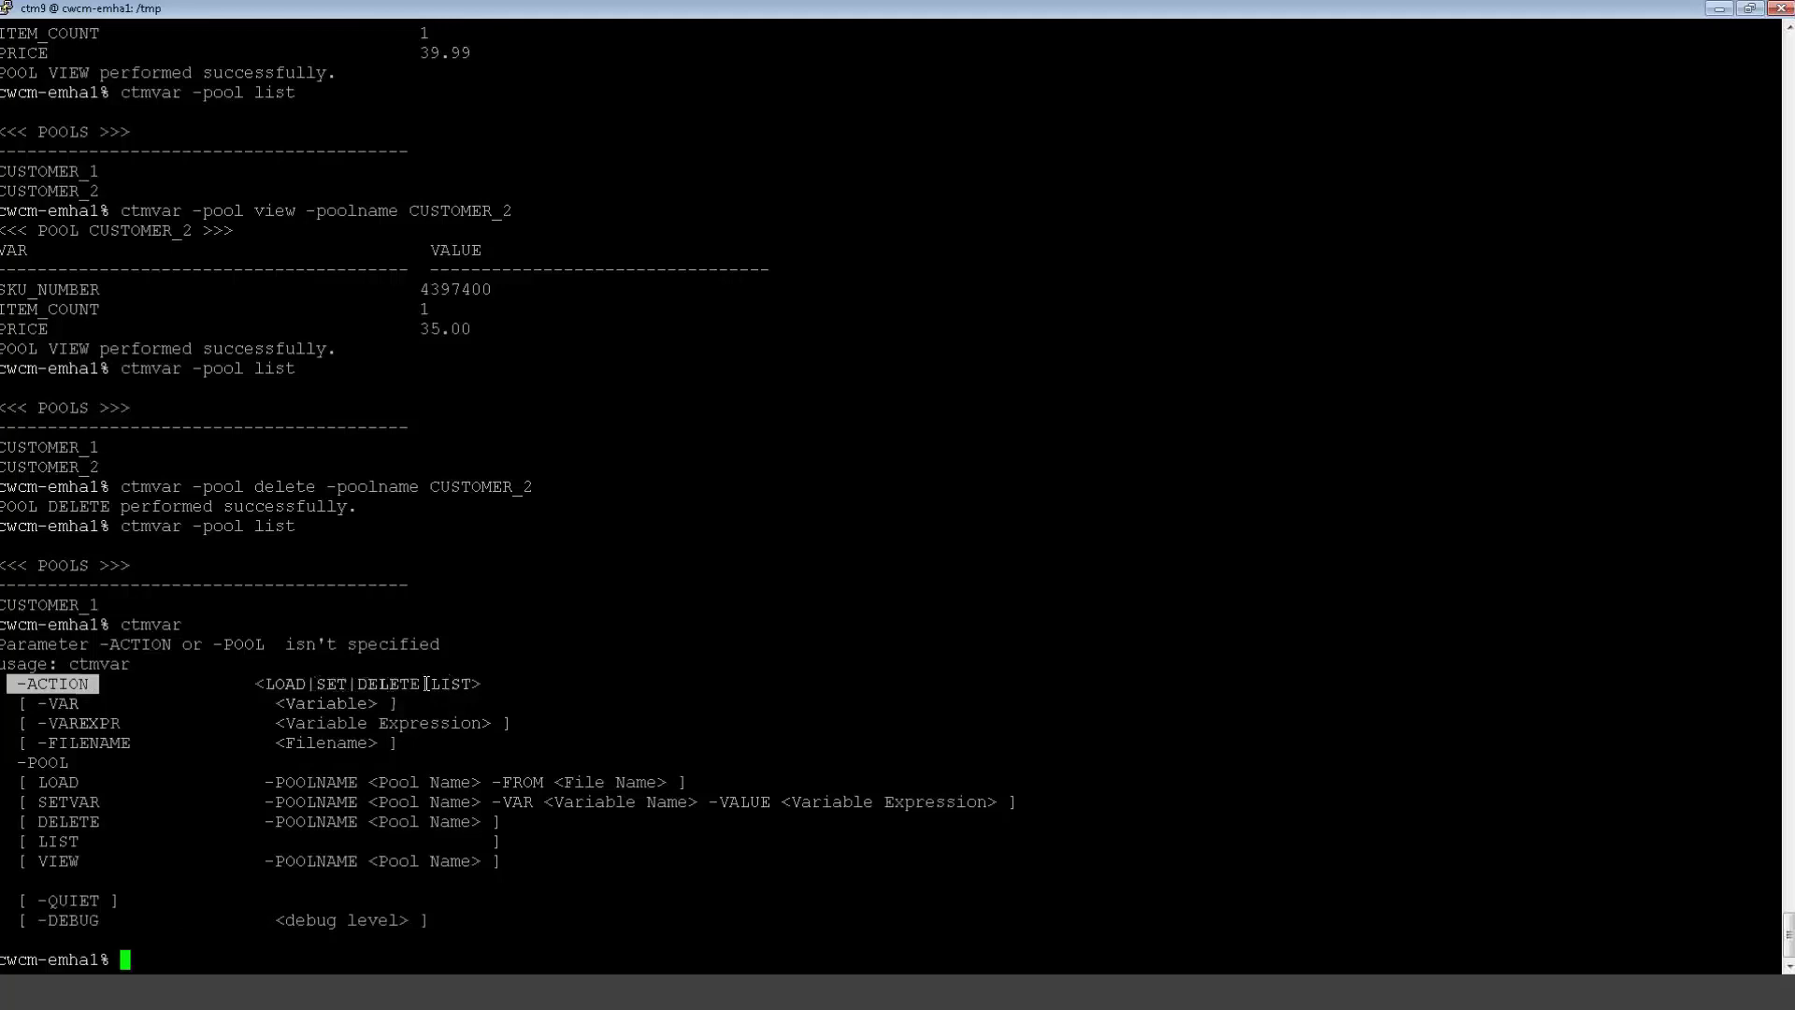
pyautogui.tripleClick(31, 766)
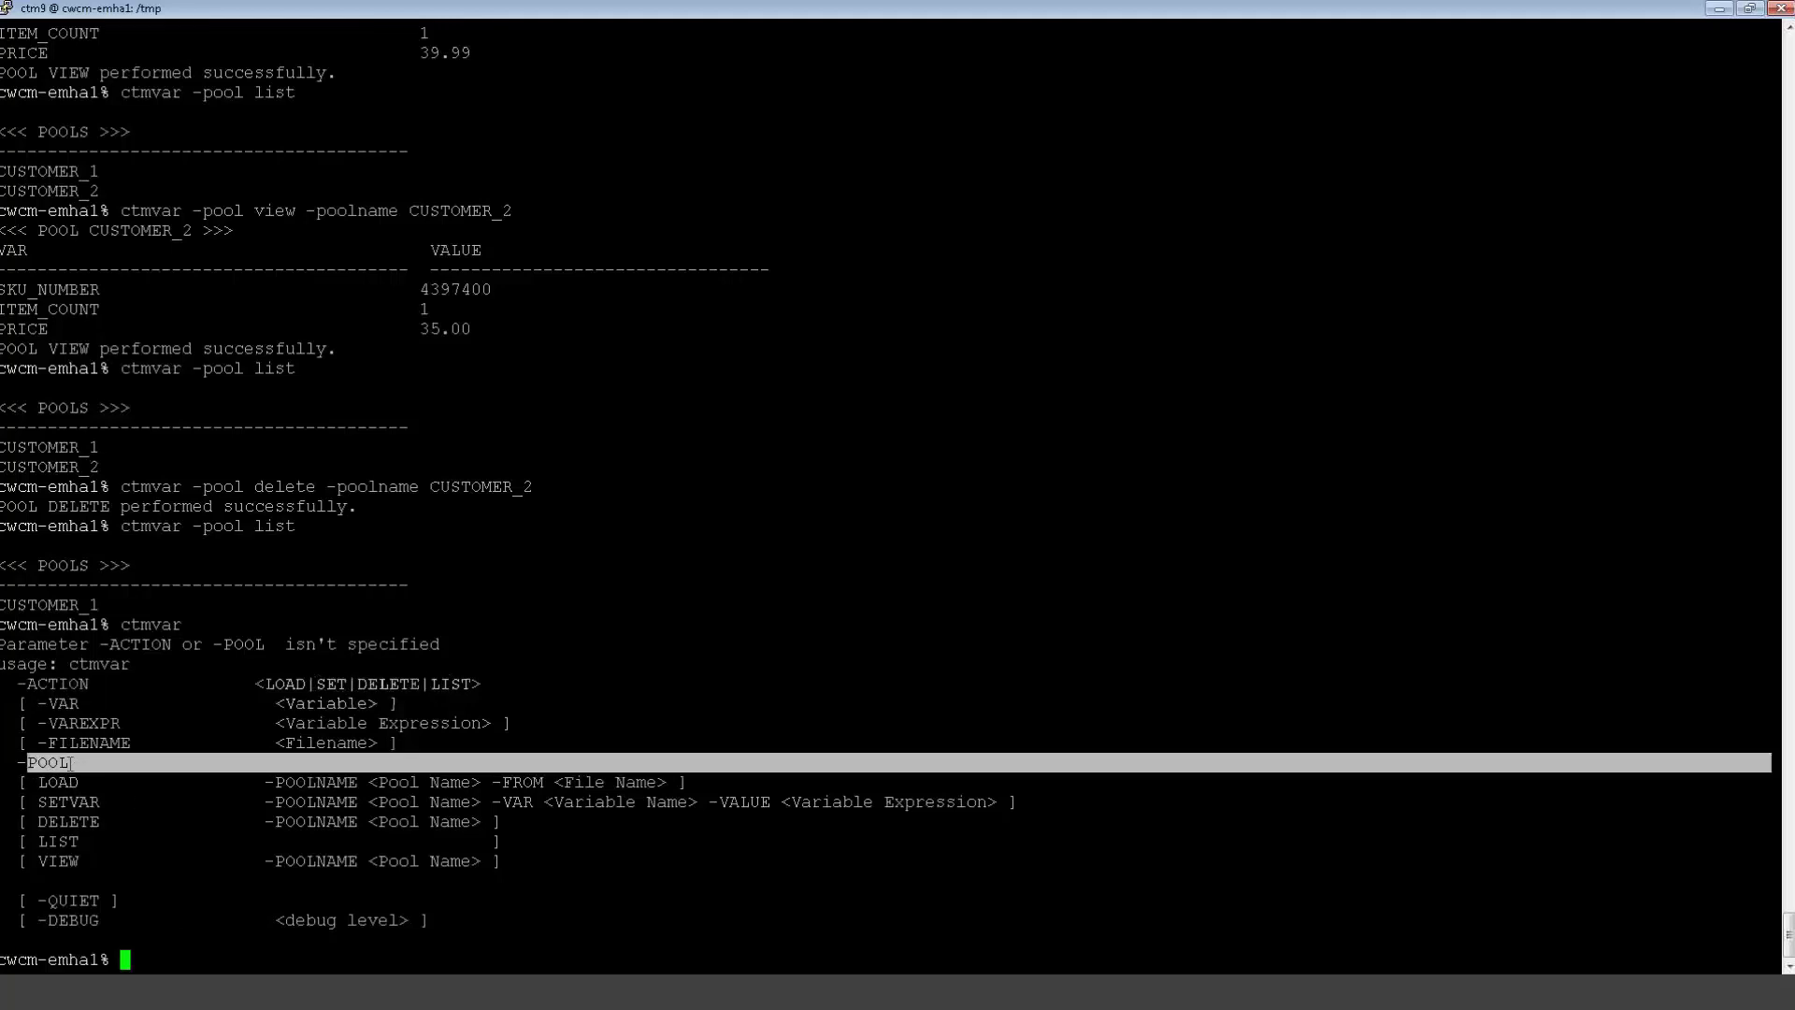
pyautogui.click(82, 686)
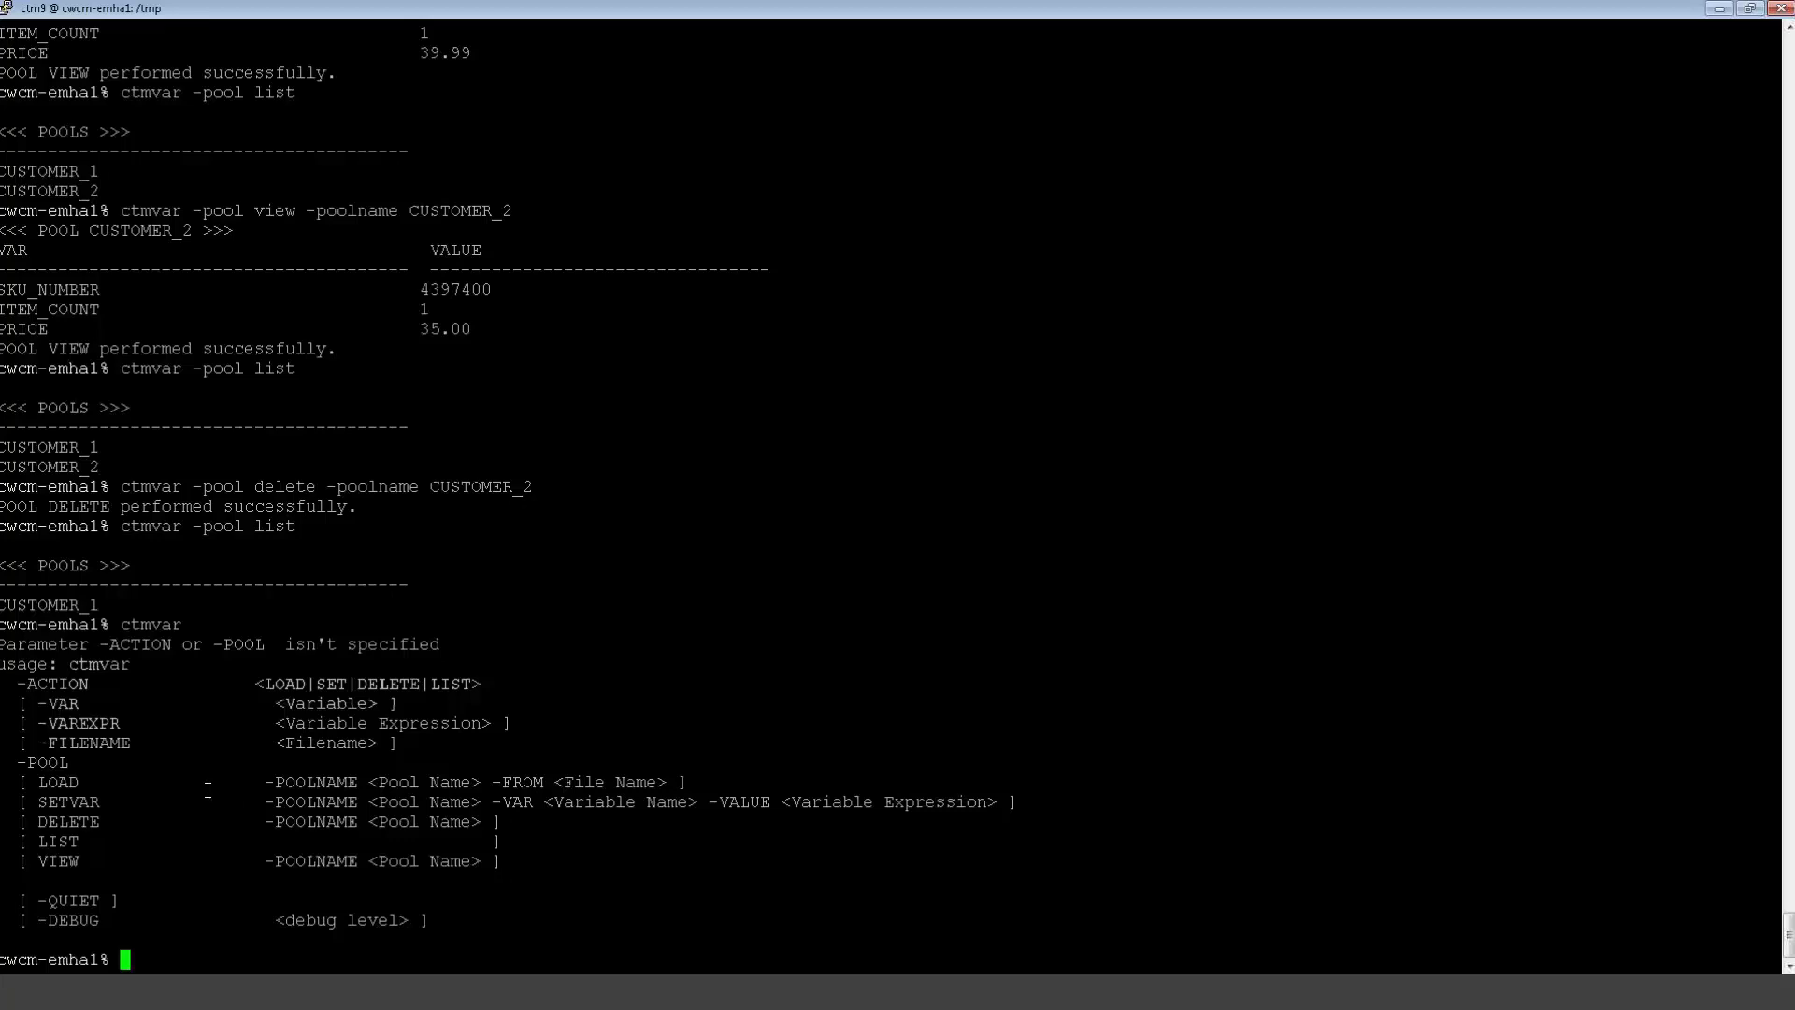
pyautogui.click(858, 22)
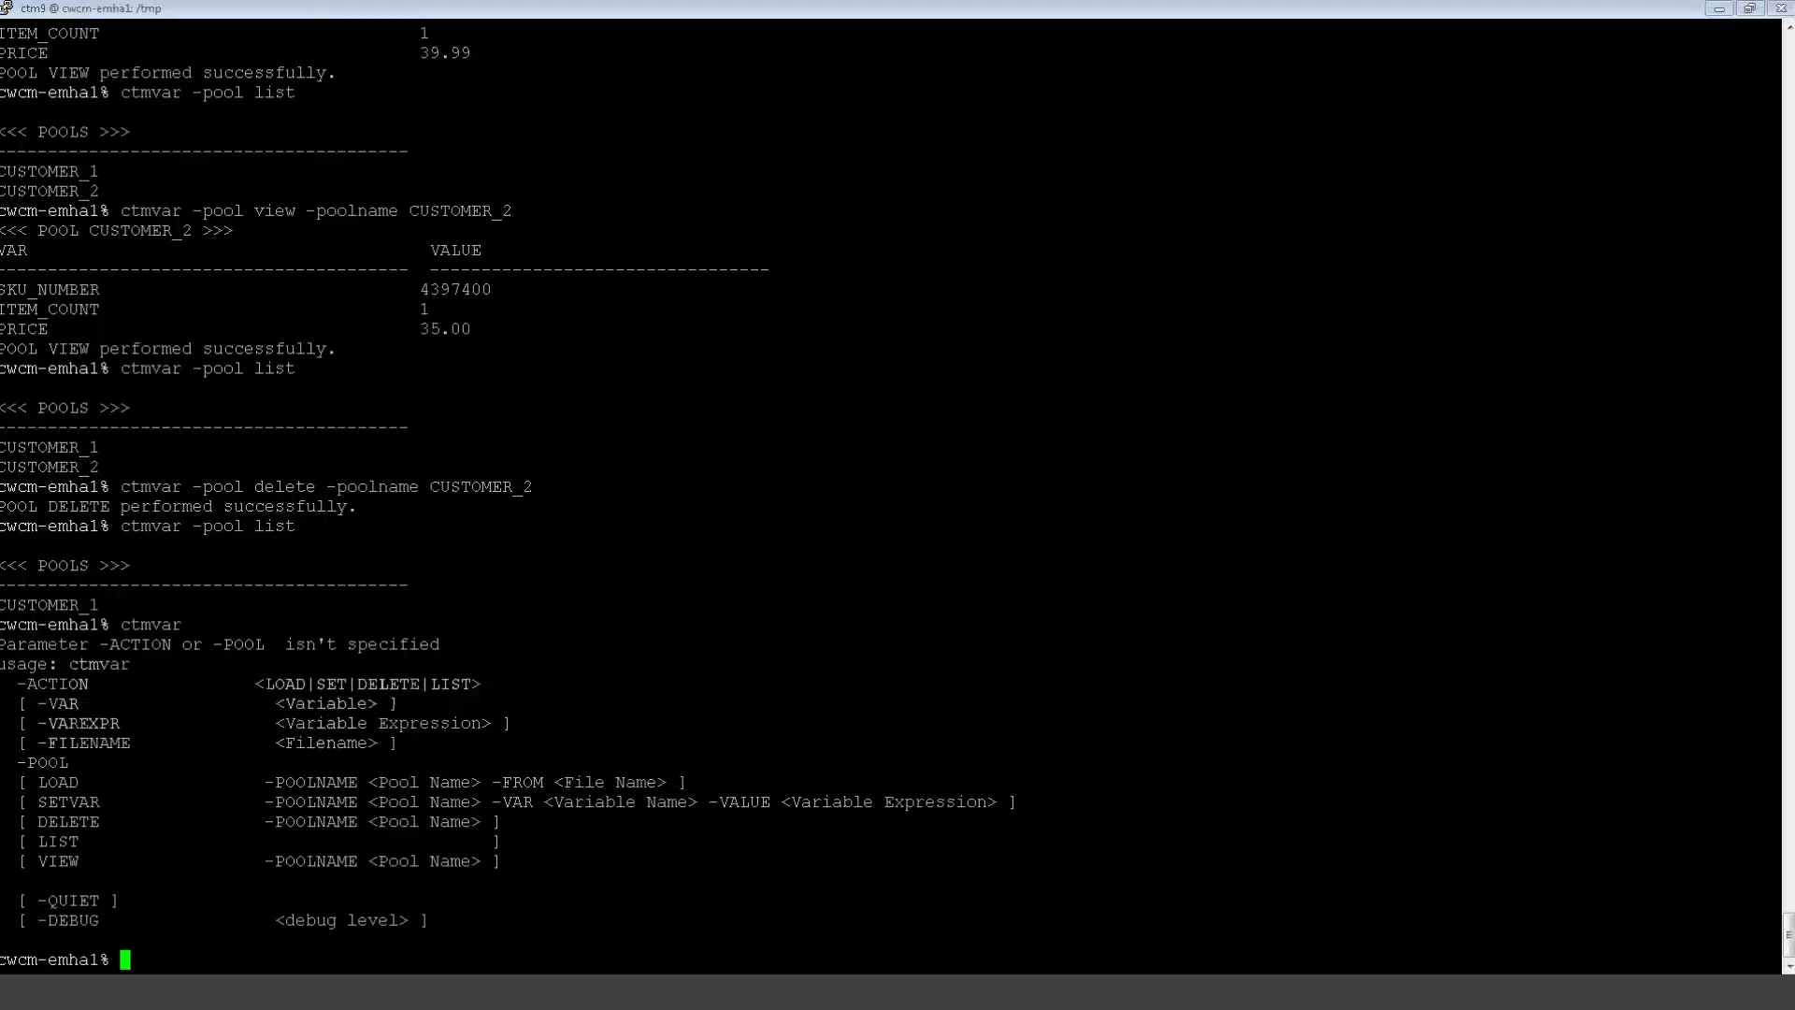